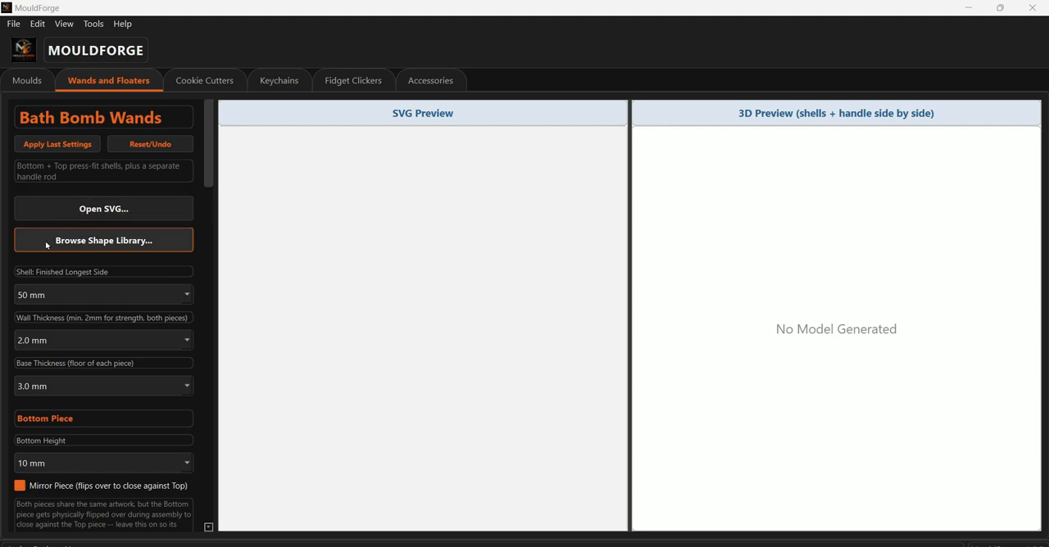
# - Load the Bear shape from the library's Animals category and widen the 3D preview to inspect both shells
pyautogui.click(124, 246)
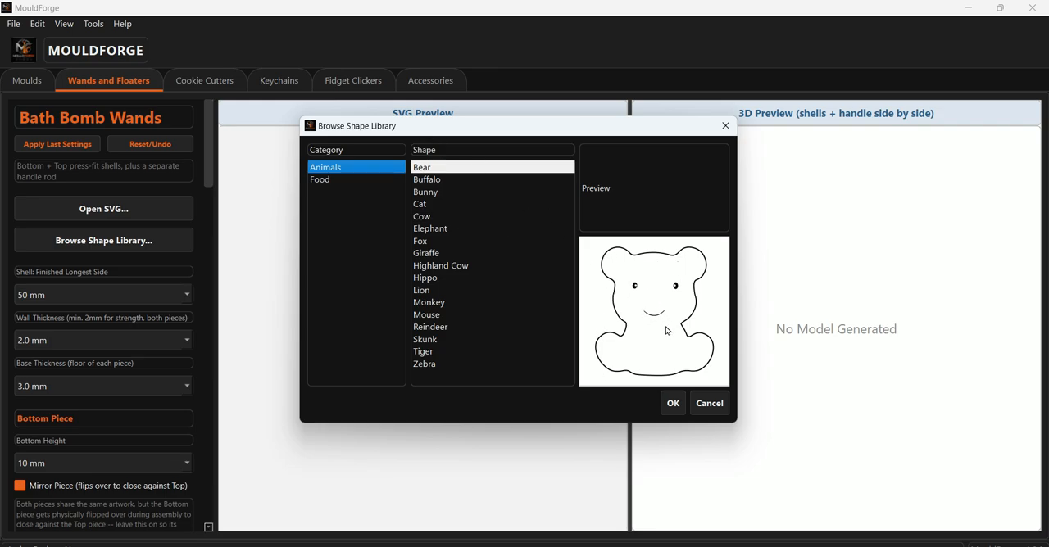
pyautogui.click(674, 404)
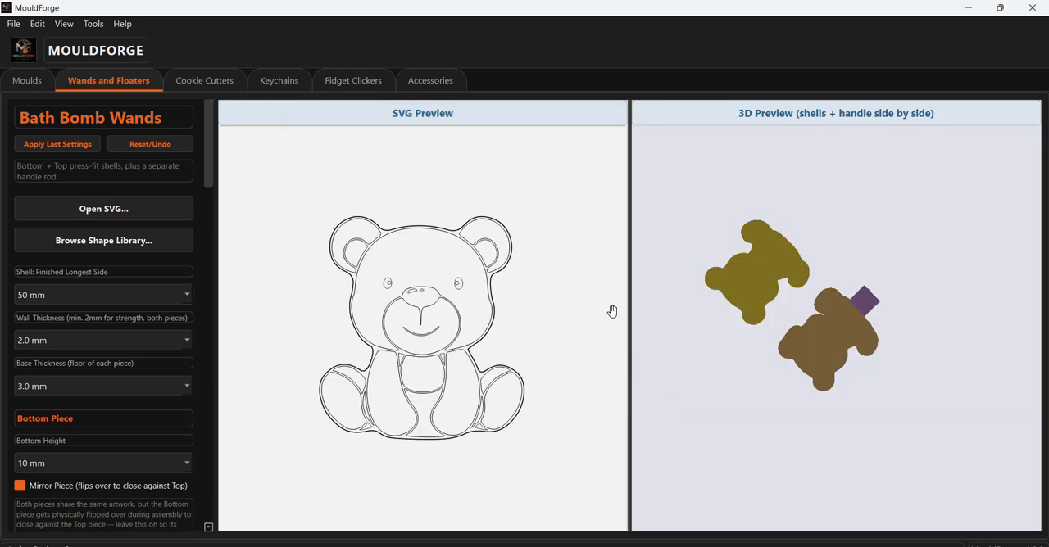
pyautogui.moveTo(826, 218); pyautogui.dragTo(807, 332)
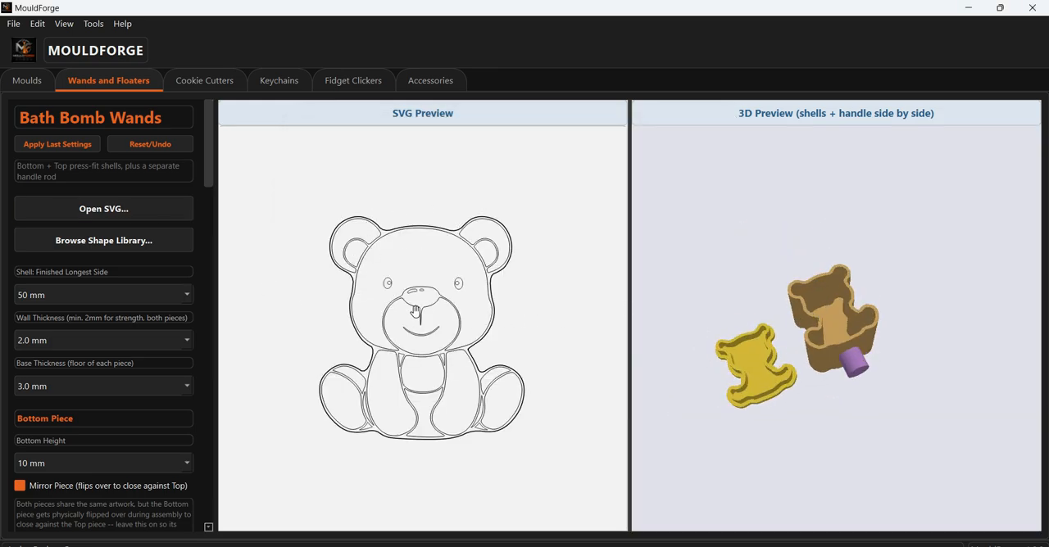
pyautogui.scroll(3, 847, 360)
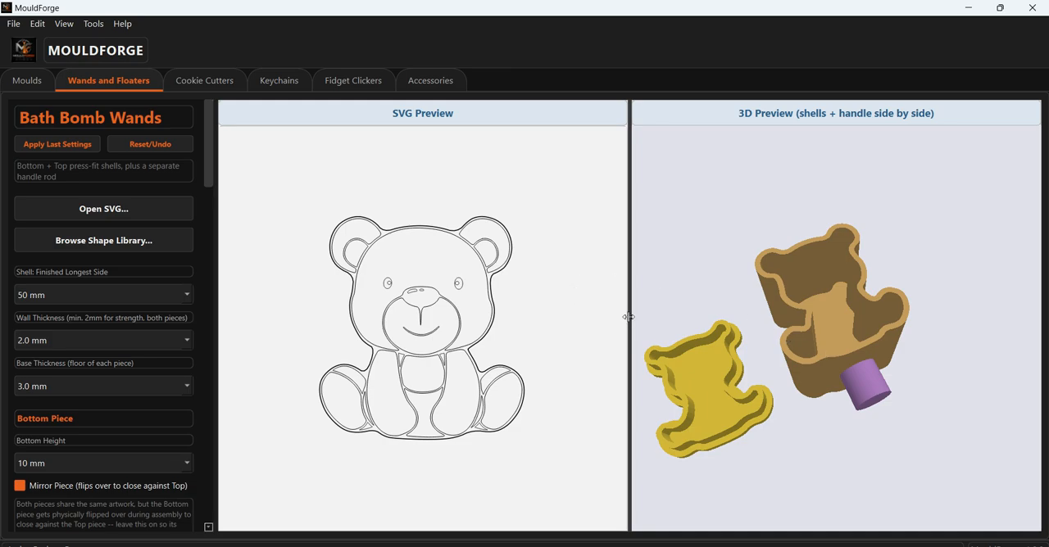
pyautogui.moveTo(630, 317); pyautogui.dragTo(662, 385)
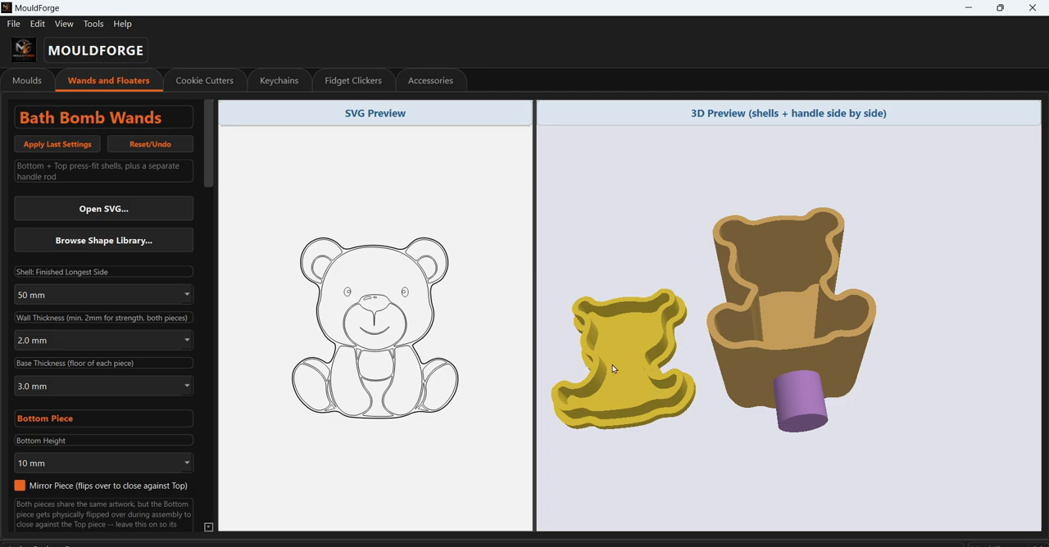
pyautogui.moveTo(621, 235); pyautogui.dragTo(775, 342)
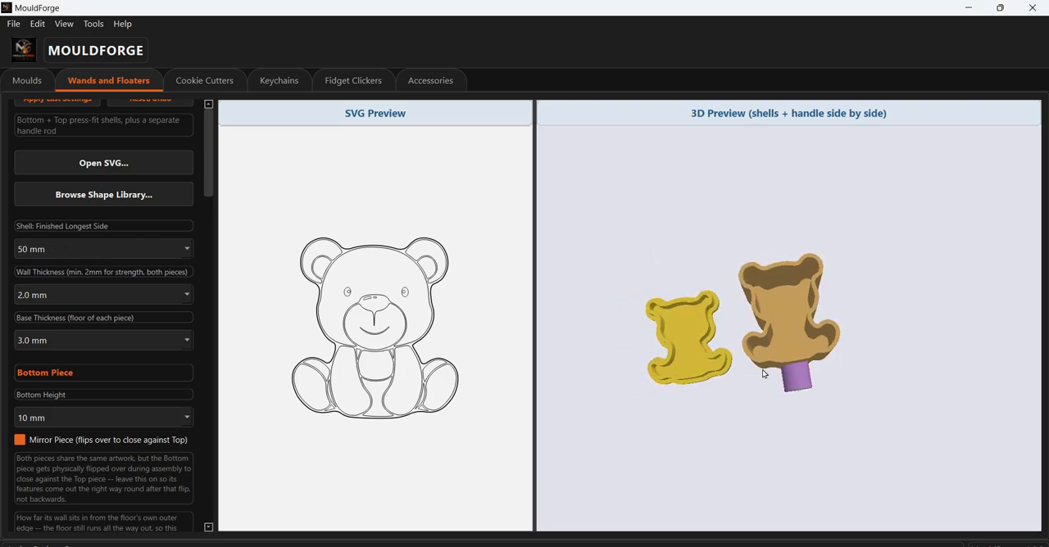
# - Set the shell's finished longest side to 90 mm and check the shells in the 3D preview
pyautogui.click(144, 249)
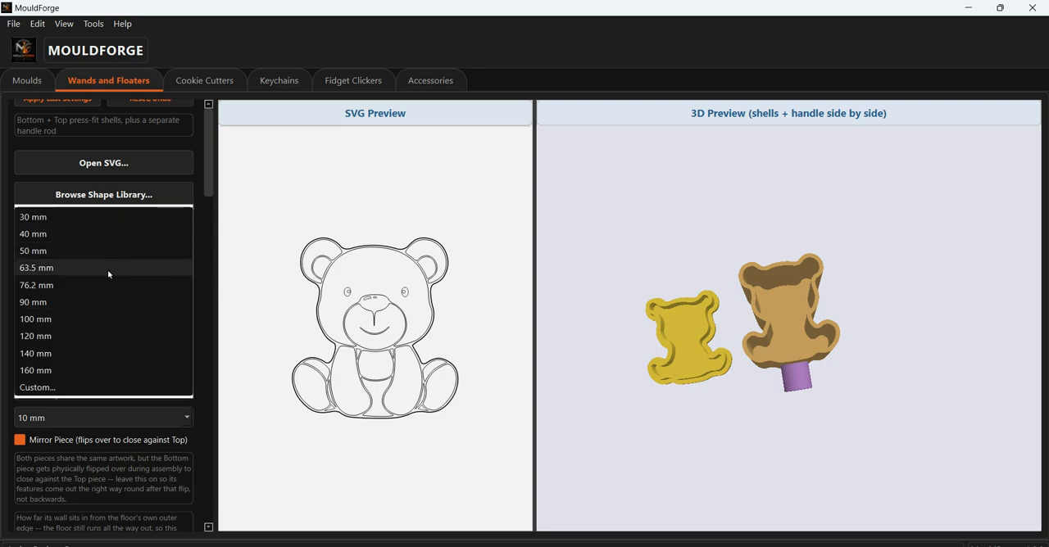
pyautogui.click(87, 299)
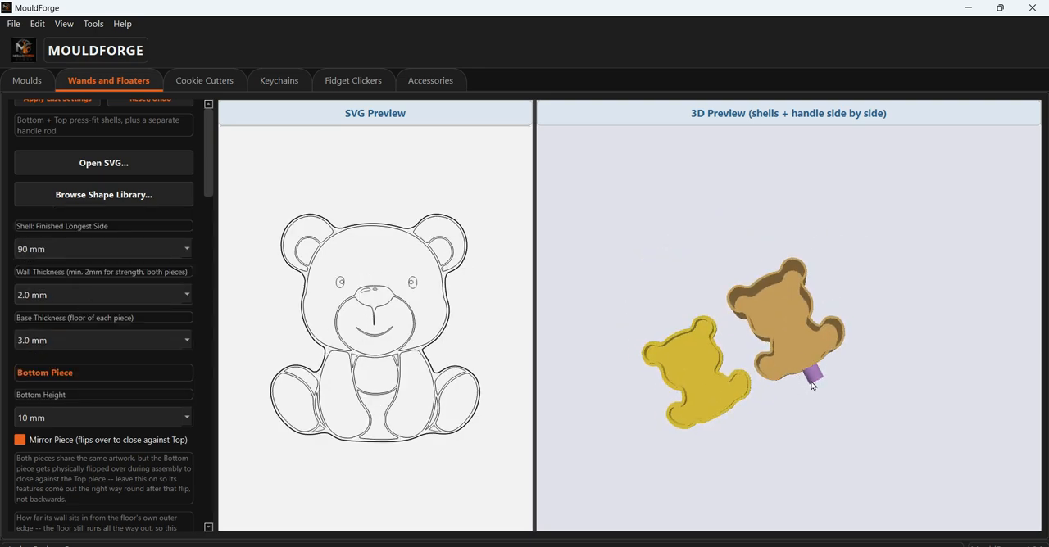
pyautogui.scroll(5, 828, 379)
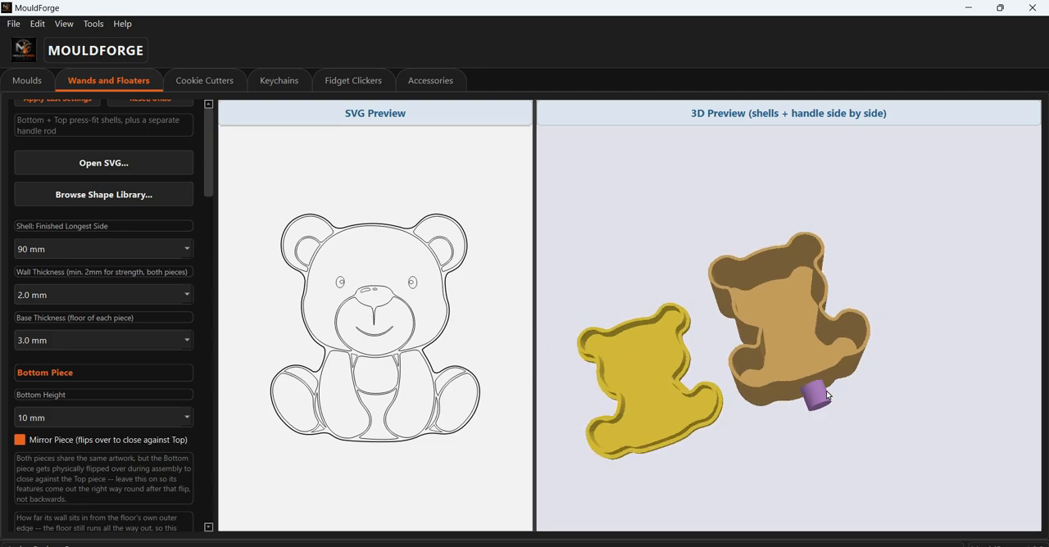
# - Set the shell's finished longest side to 76.2 mm and inspect the resized shells up close
pyautogui.click(156, 249)
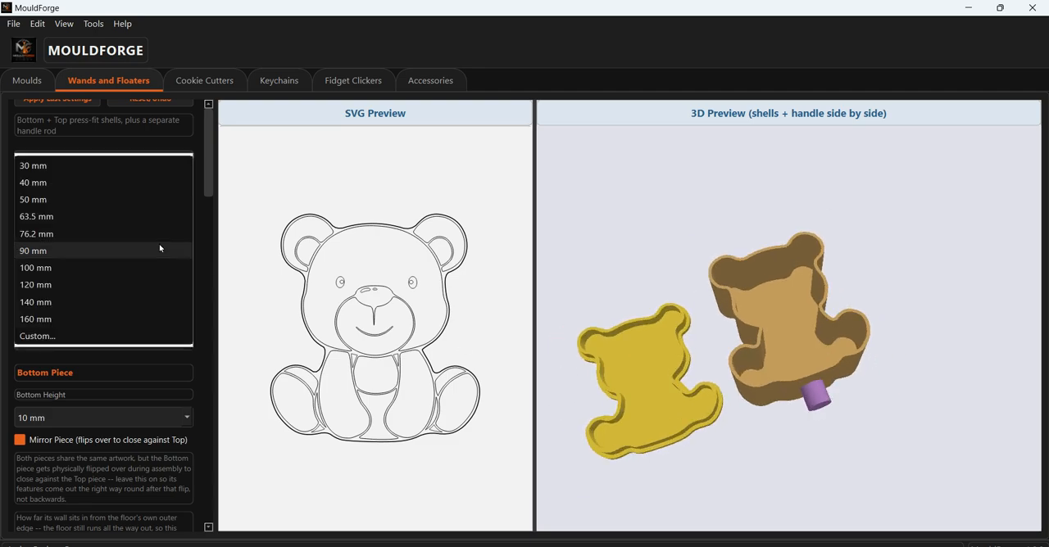
pyautogui.click(114, 233)
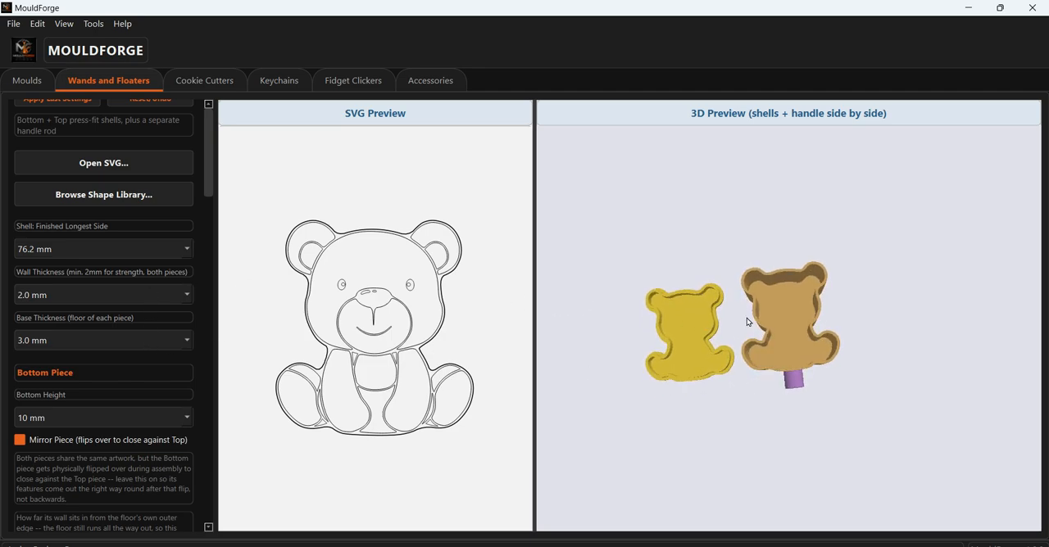
pyautogui.moveTo(747, 318); pyautogui.dragTo(755, 294)
pyautogui.scroll(3, 742, 322)
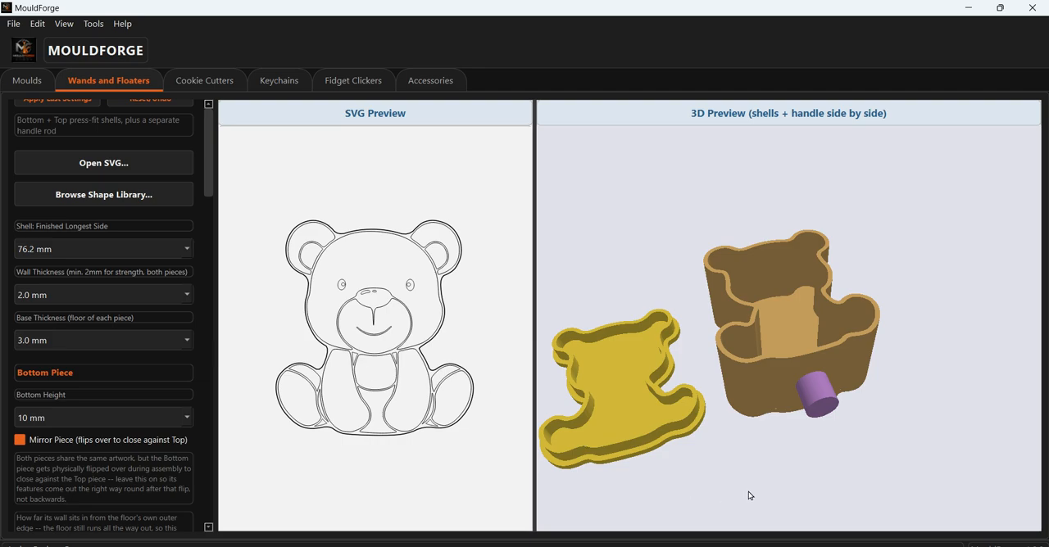
pyautogui.moveTo(748, 496); pyautogui.dragTo(675, 425)
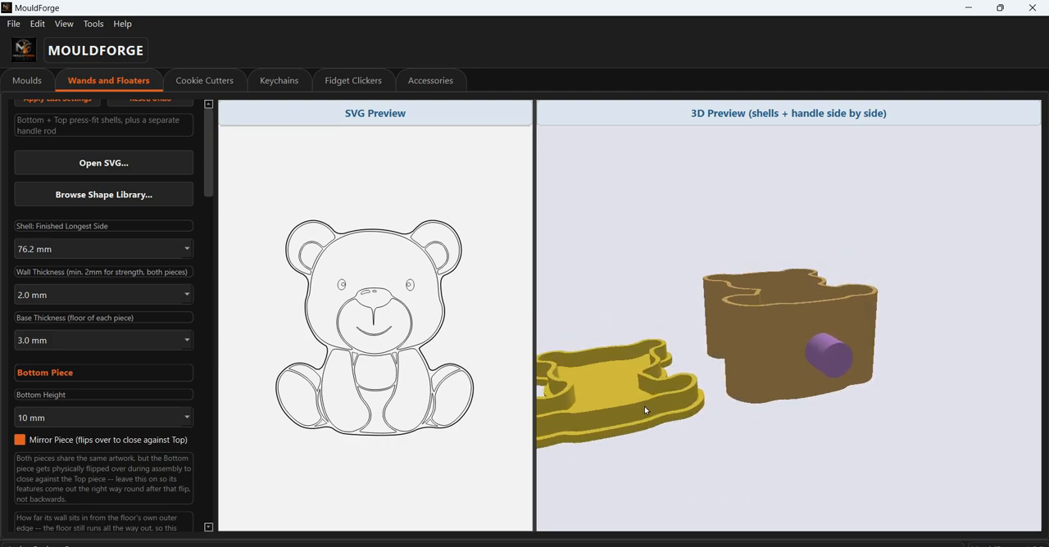
pyautogui.click(184, 340)
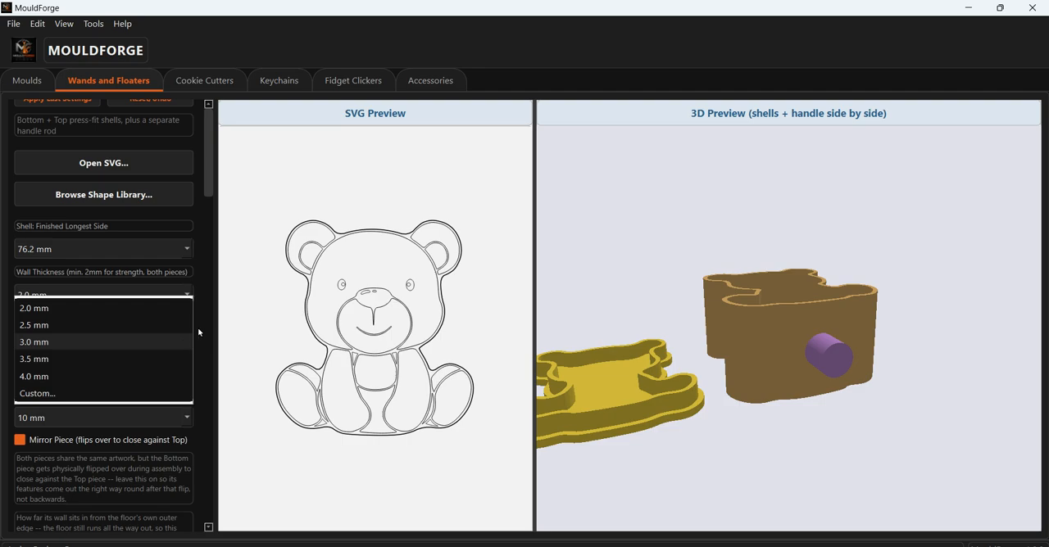
pyautogui.click(198, 330)
pyautogui.scroll(-1, 706, 354)
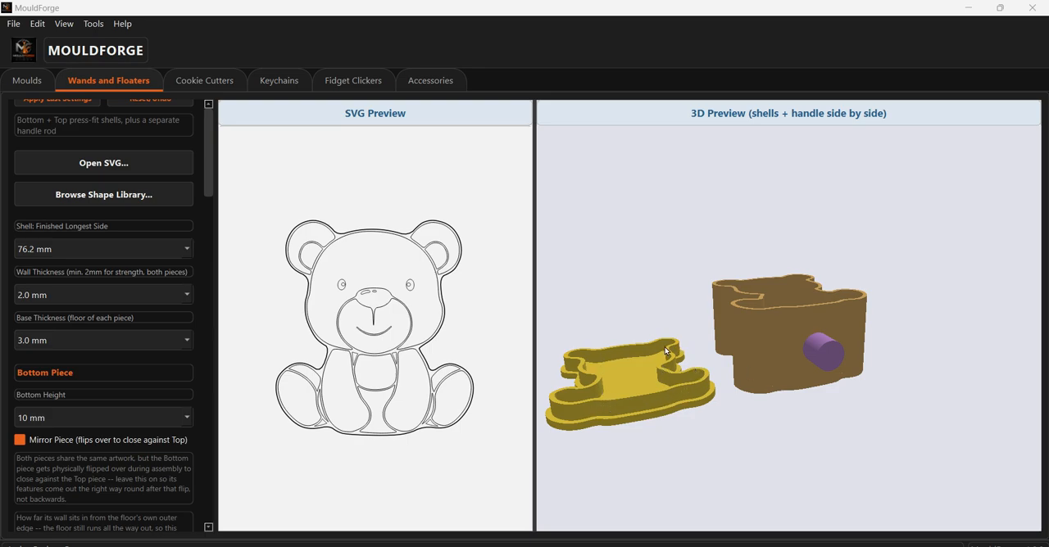
# - Set the bottom piece's height to 20 mm and view its walls in the 3D preview
pyautogui.click(185, 419)
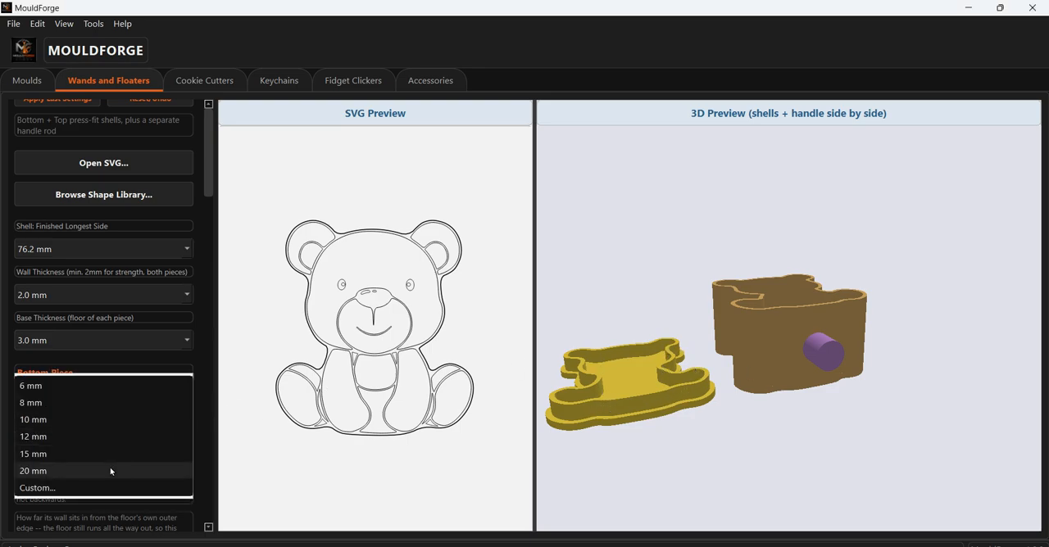
pyautogui.click(111, 472)
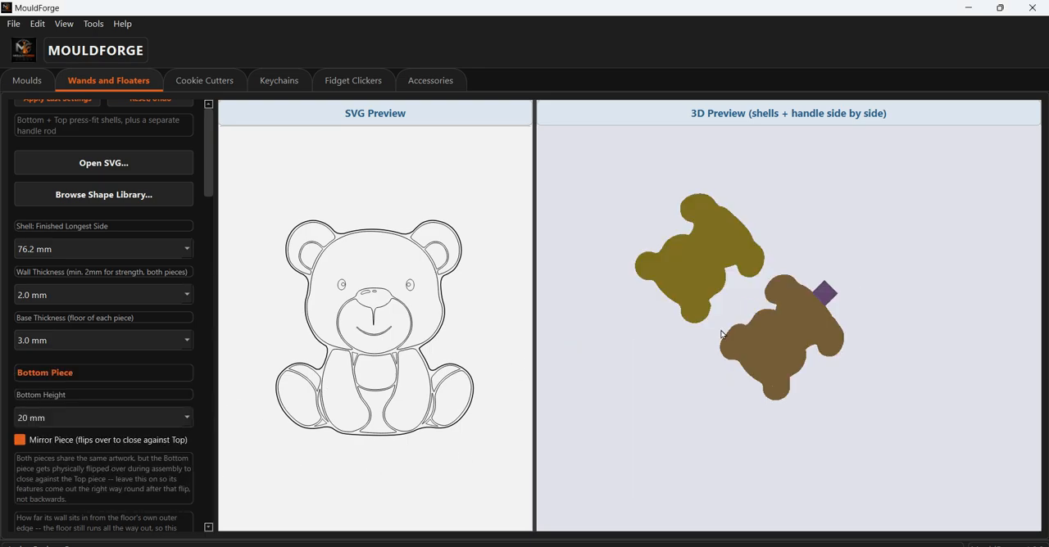
pyautogui.moveTo(721, 331); pyautogui.dragTo(710, 408)
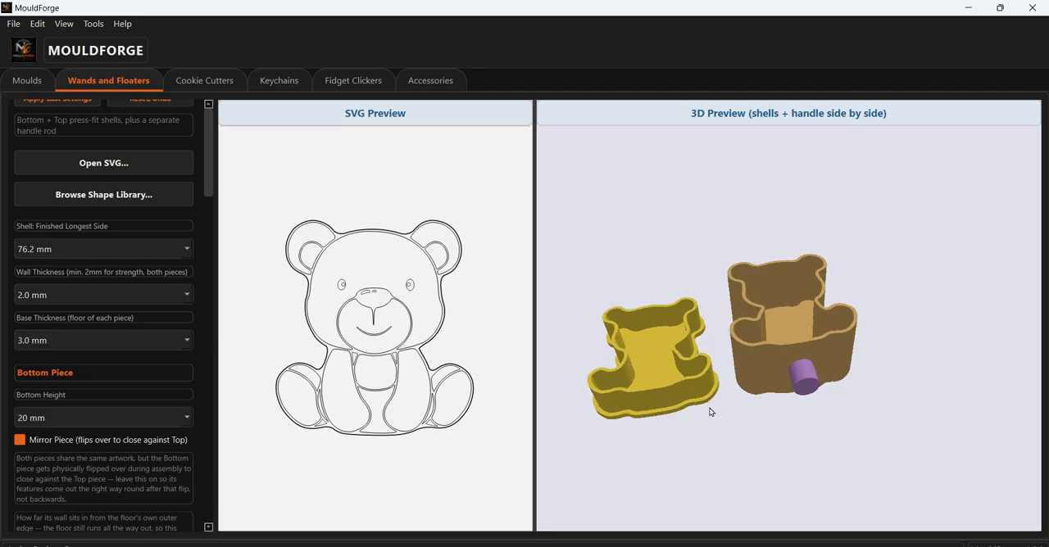
pyautogui.scroll(1, 710, 408)
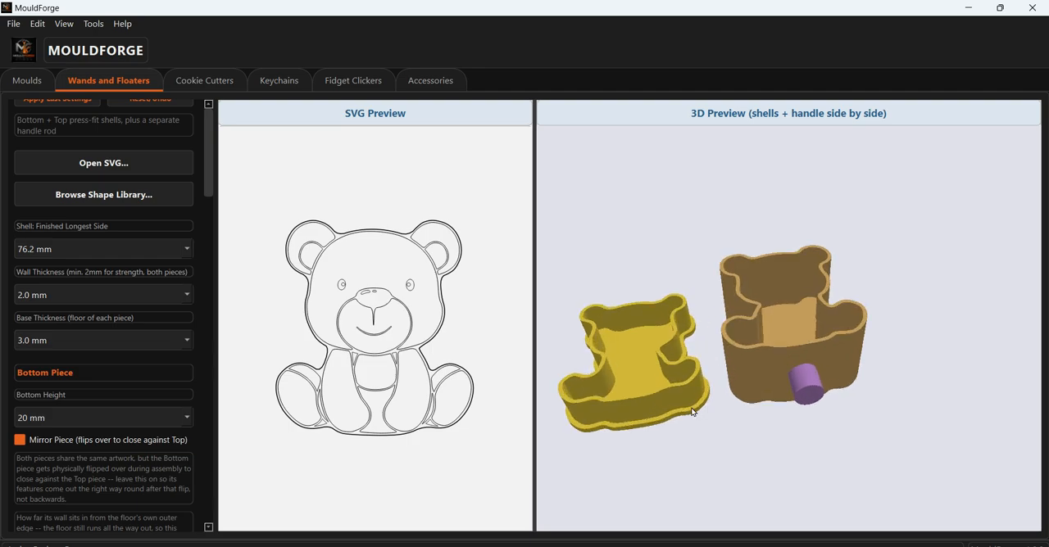
# - Set the bottom piece's height to 6 mm and view the shallower shell in the 3D preview
pyautogui.click(184, 419)
pyautogui.click(85, 335)
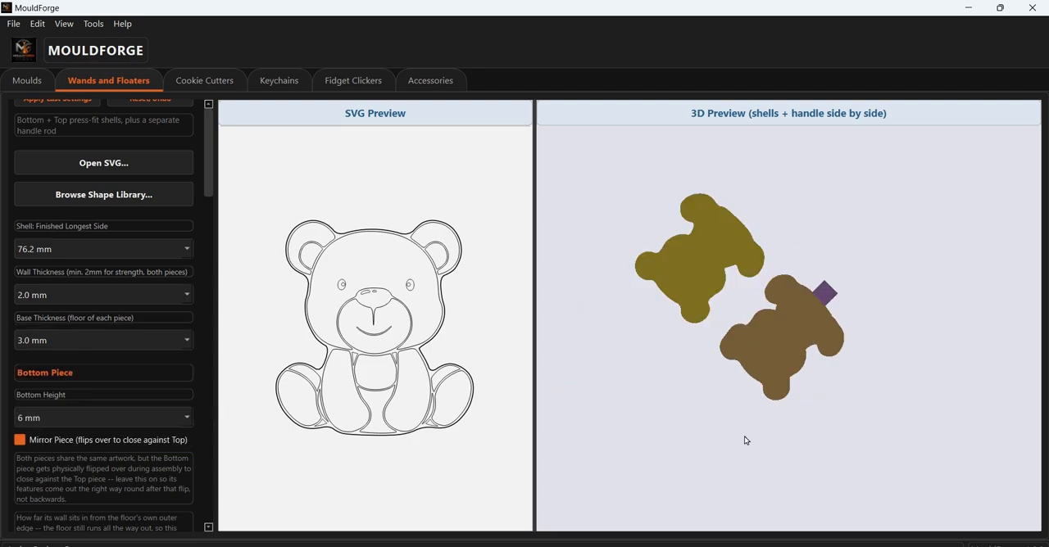
pyautogui.moveTo(673, 294); pyautogui.dragTo(713, 419)
pyautogui.scroll(2, 713, 418)
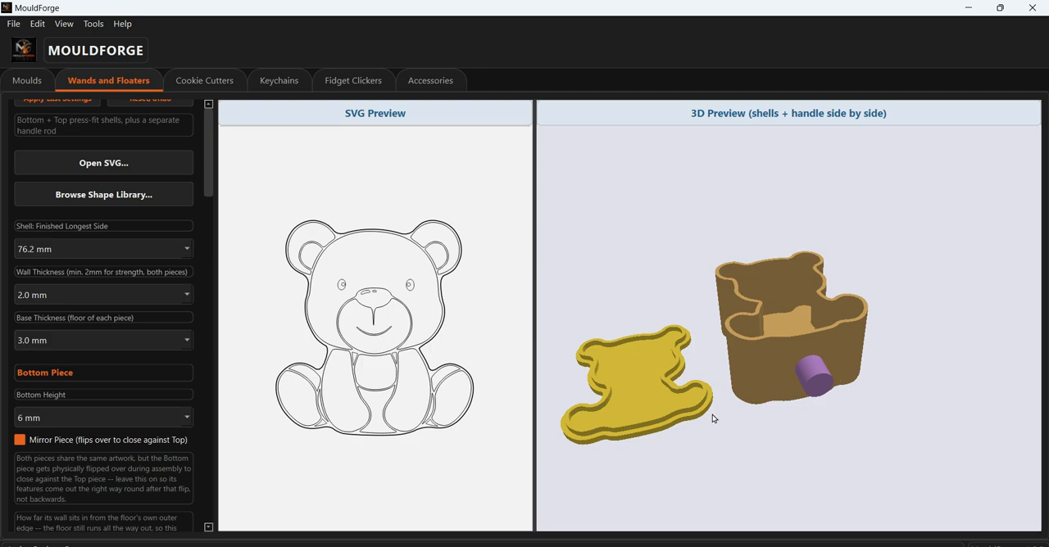
# - Restore the bottom piece's height to 10 mm and check it in the 3D preview
pyautogui.click(170, 414)
pyautogui.click(108, 454)
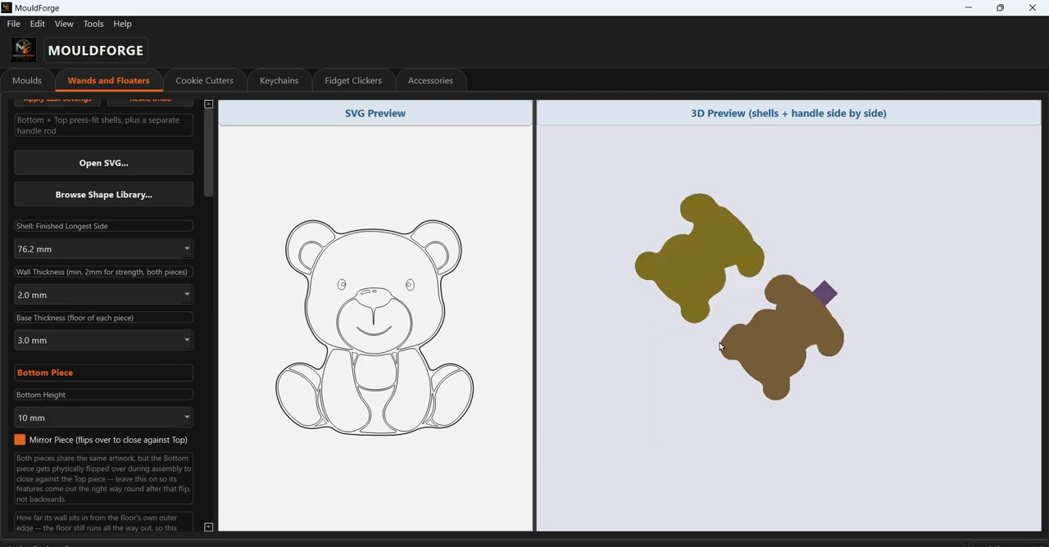
pyautogui.moveTo(720, 347); pyautogui.dragTo(713, 432)
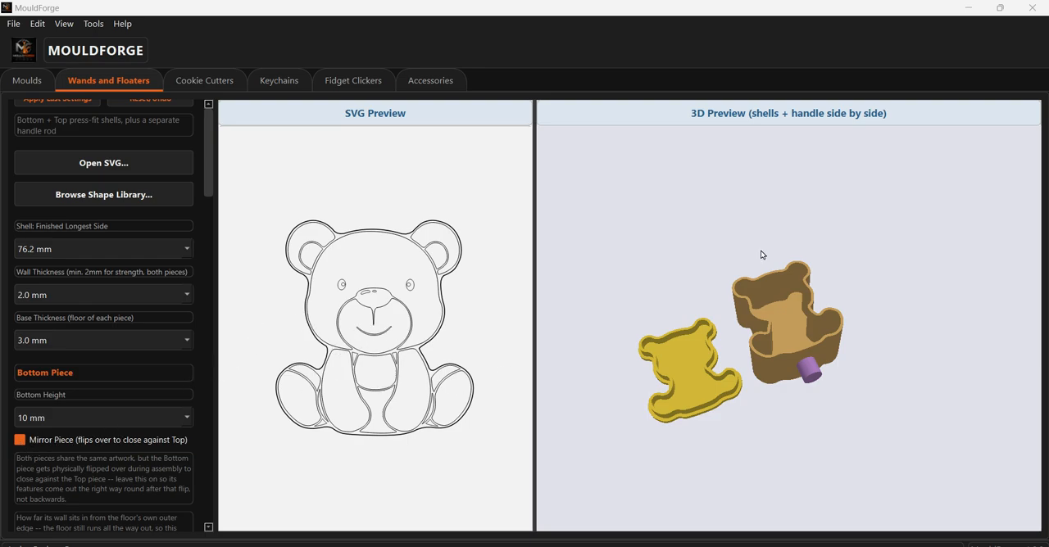
pyautogui.moveTo(846, 209); pyautogui.dragTo(836, 243)
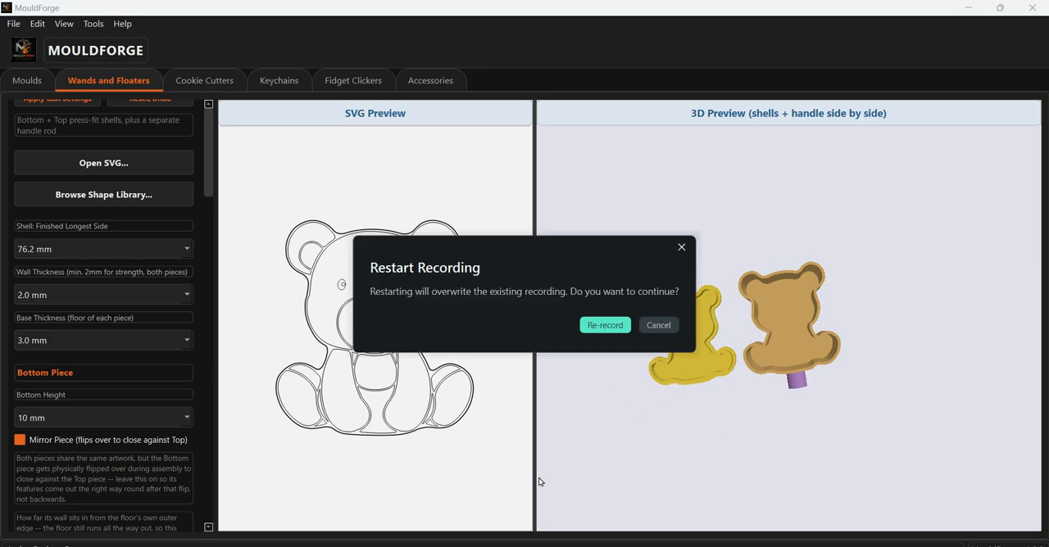
pyautogui.click(659, 326)
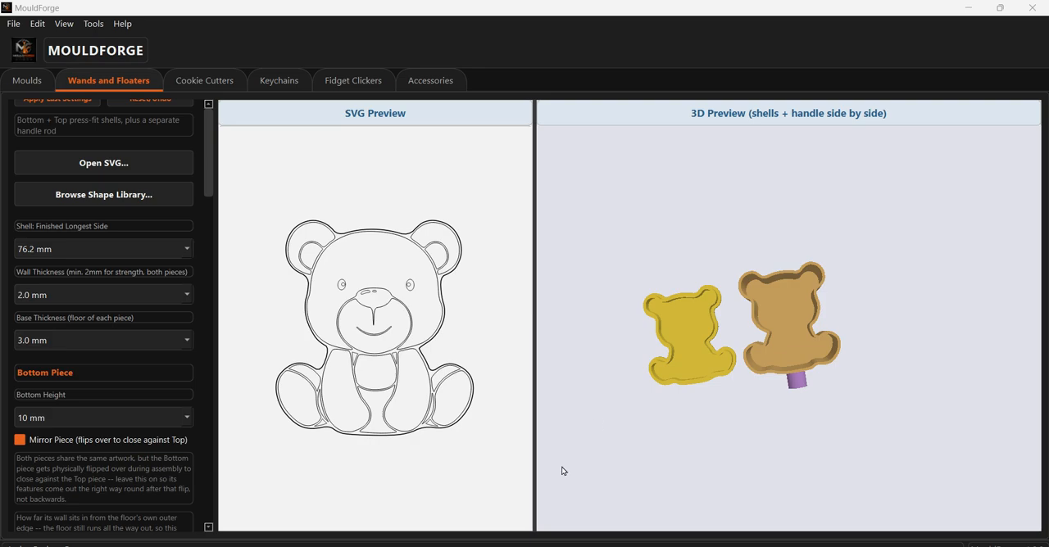
pyautogui.moveTo(636, 336); pyautogui.dragTo(651, 417)
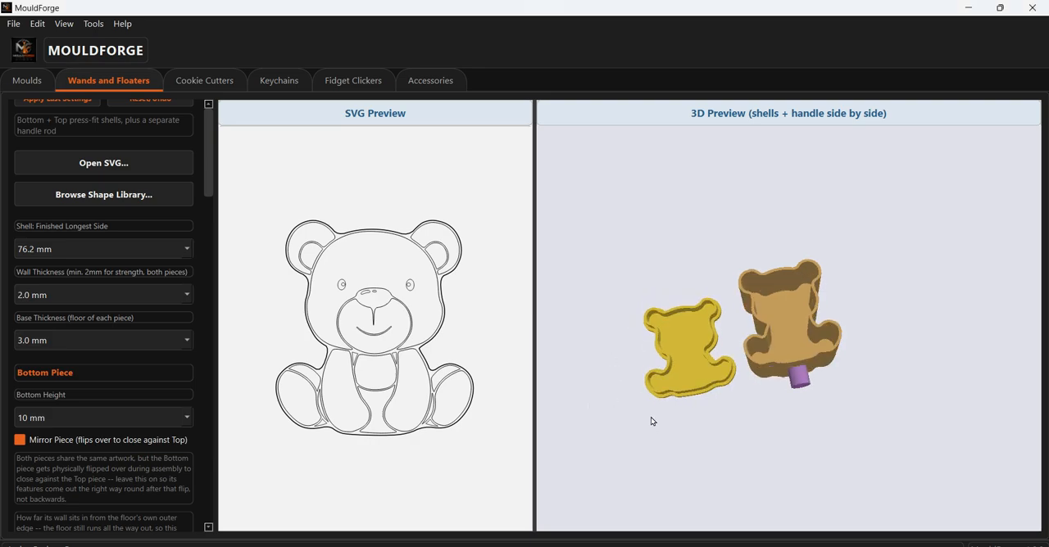
# - Turn Mirror Piece off and back on for the bottom piece, comparing both states in the 3D preview
pyautogui.click(18, 441)
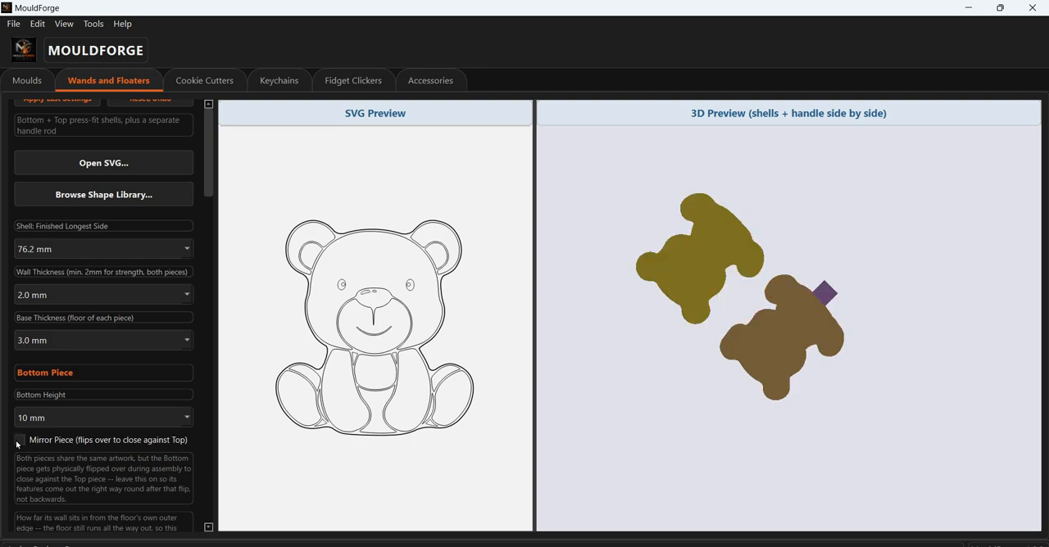
pyautogui.moveTo(755, 166); pyautogui.dragTo(729, 274)
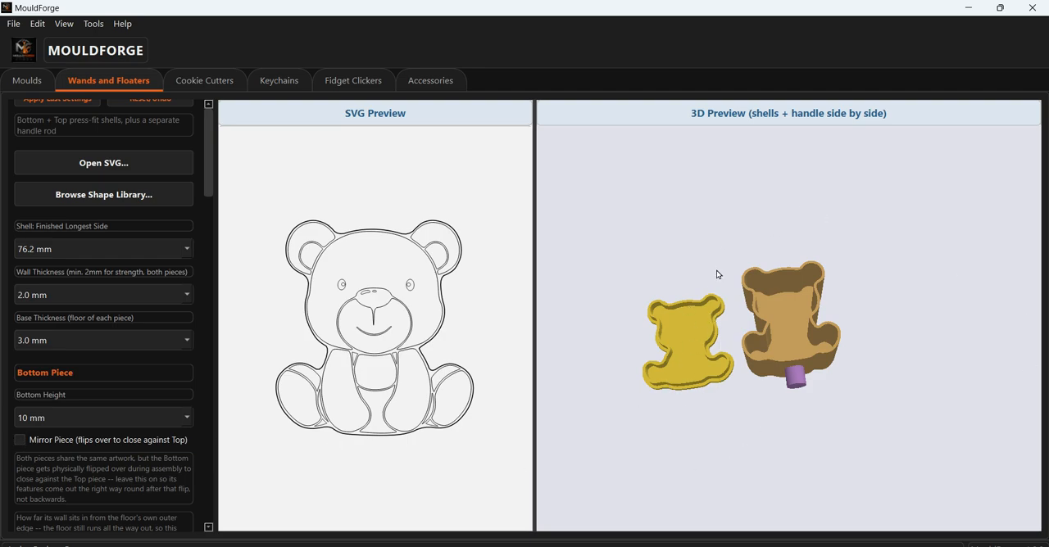
pyautogui.click(19, 440)
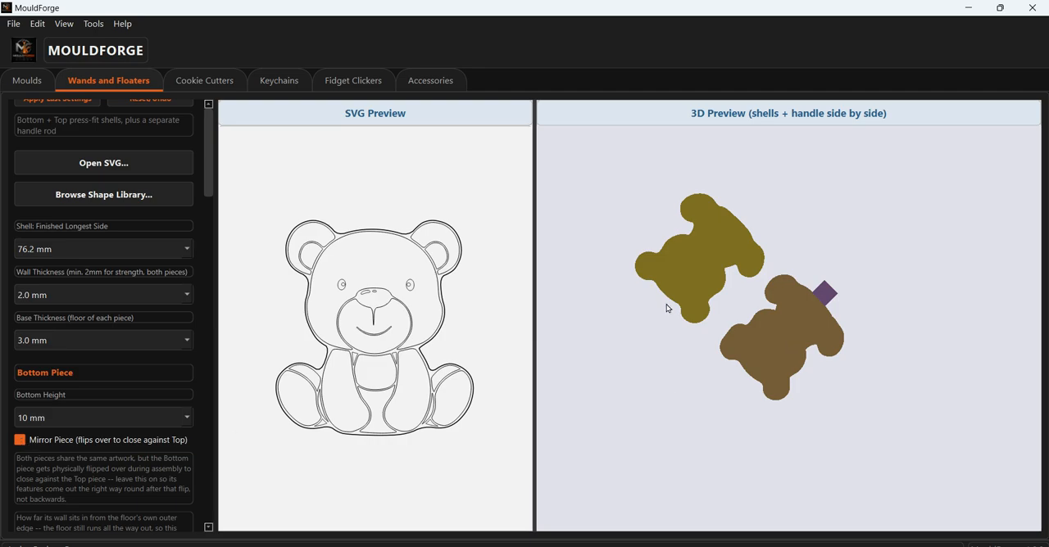
pyautogui.moveTo(692, 305); pyautogui.dragTo(682, 329)
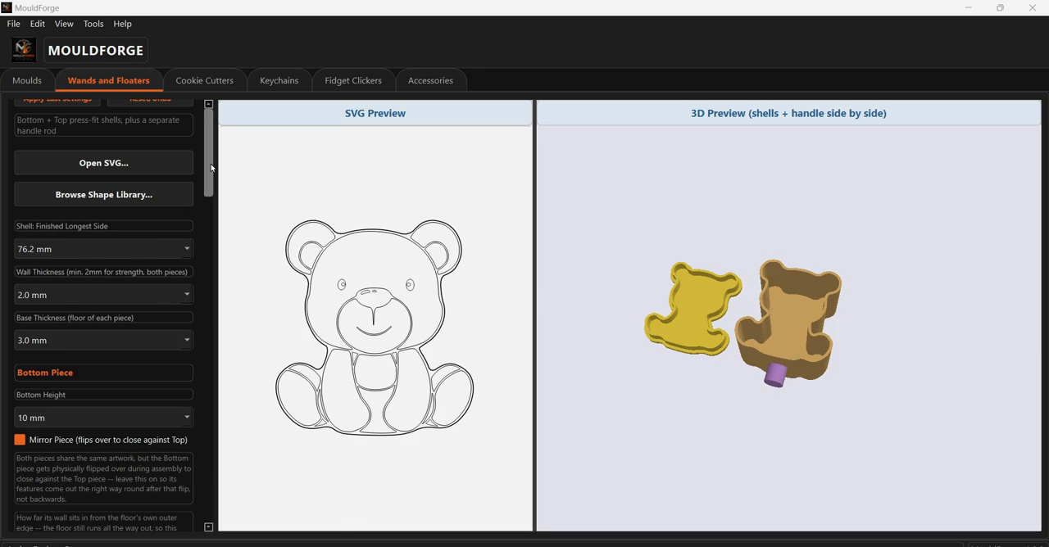
# - Expand the 3D preview over the whole SVG preview area and view the bottom piece's lip beside the top piece
pyautogui.scroll(-1, 207, 183)
pyautogui.moveTo(205, 178); pyautogui.dragTo(204, 269)
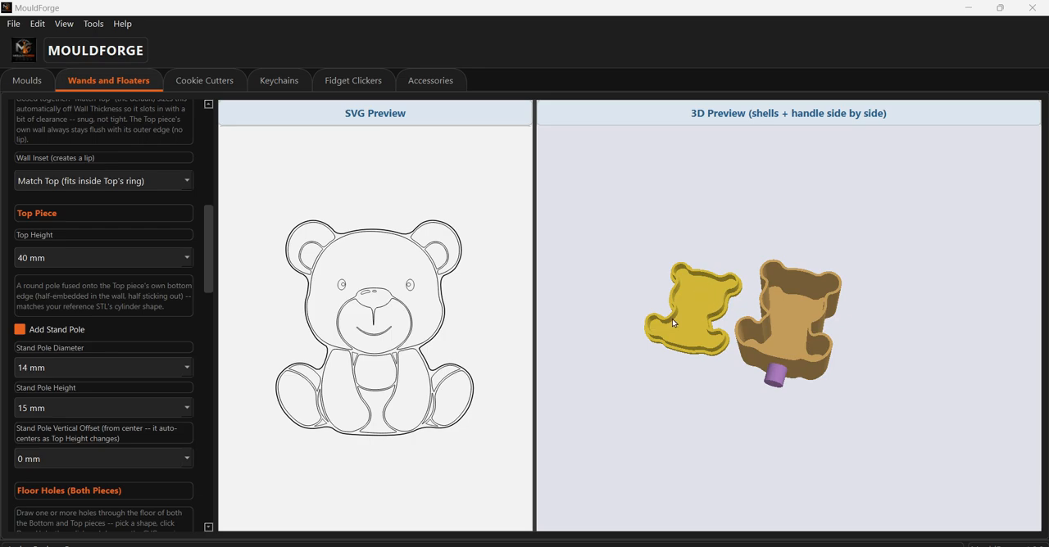
pyautogui.scroll(3, 675, 324)
pyautogui.moveTo(534, 360); pyautogui.dragTo(178, 317)
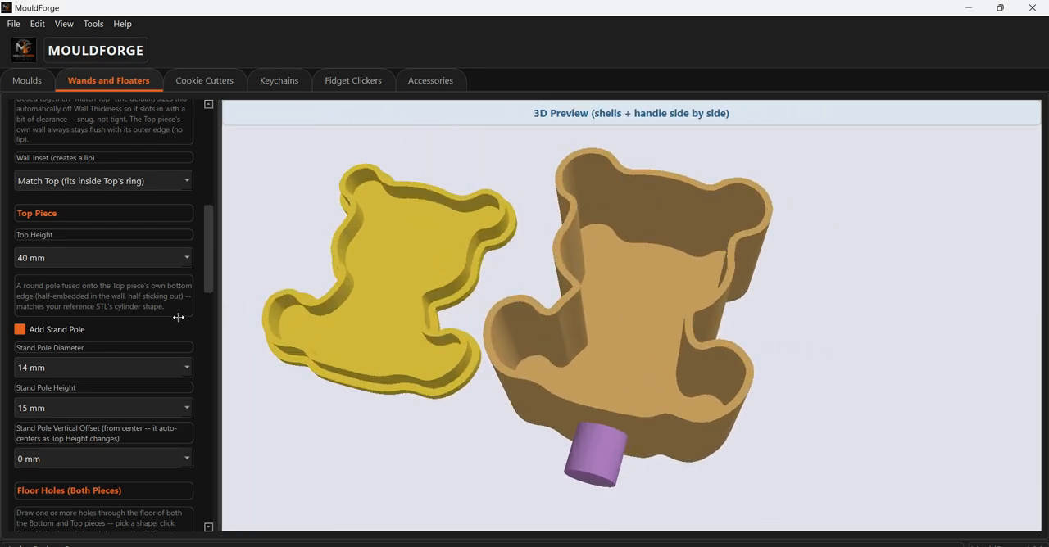
pyautogui.moveTo(482, 436); pyautogui.dragTo(512, 427)
pyautogui.scroll(-3, 495, 432)
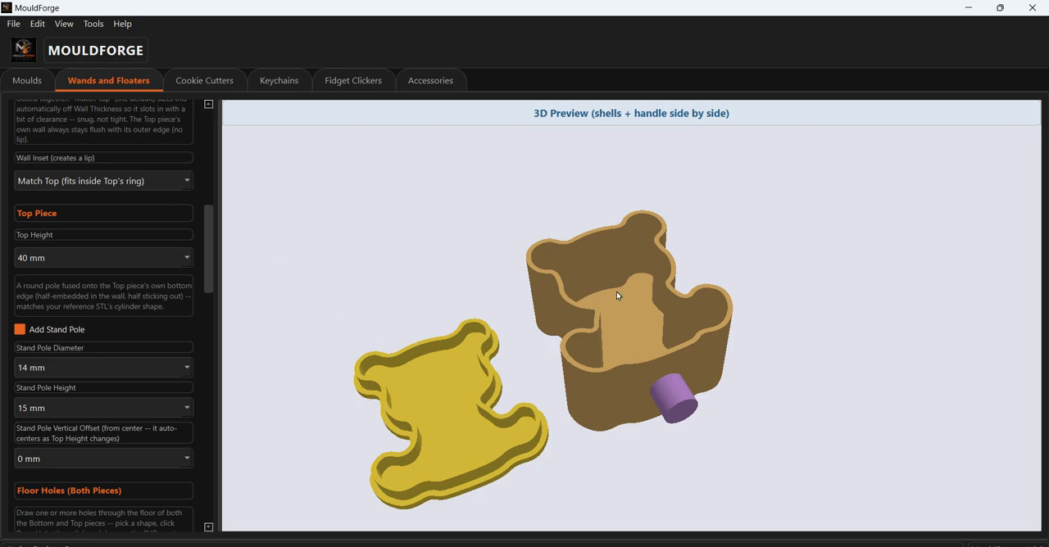
# - Set the bottom piece's wall inset to 10 mm
pyautogui.click(160, 182)
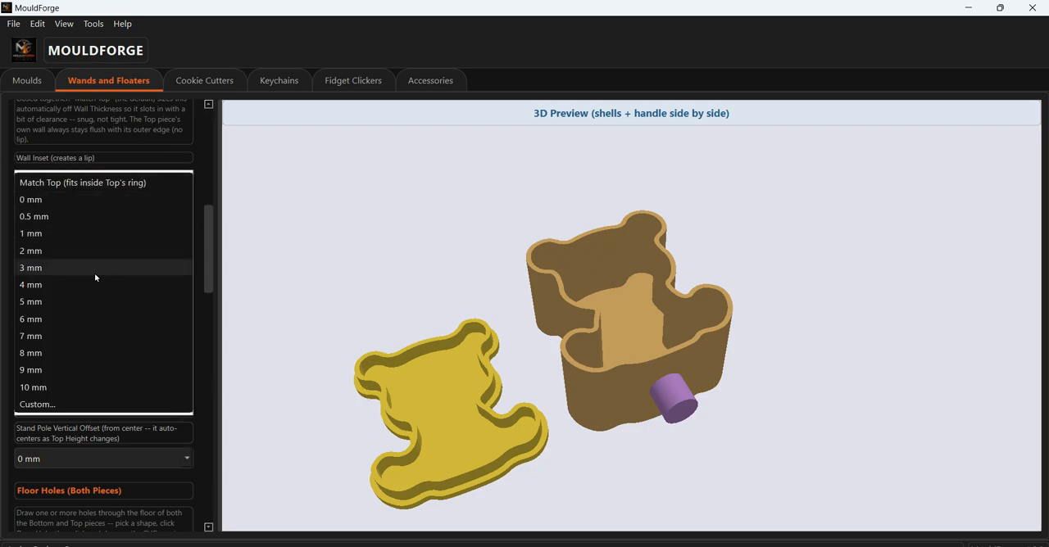
pyautogui.click(54, 385)
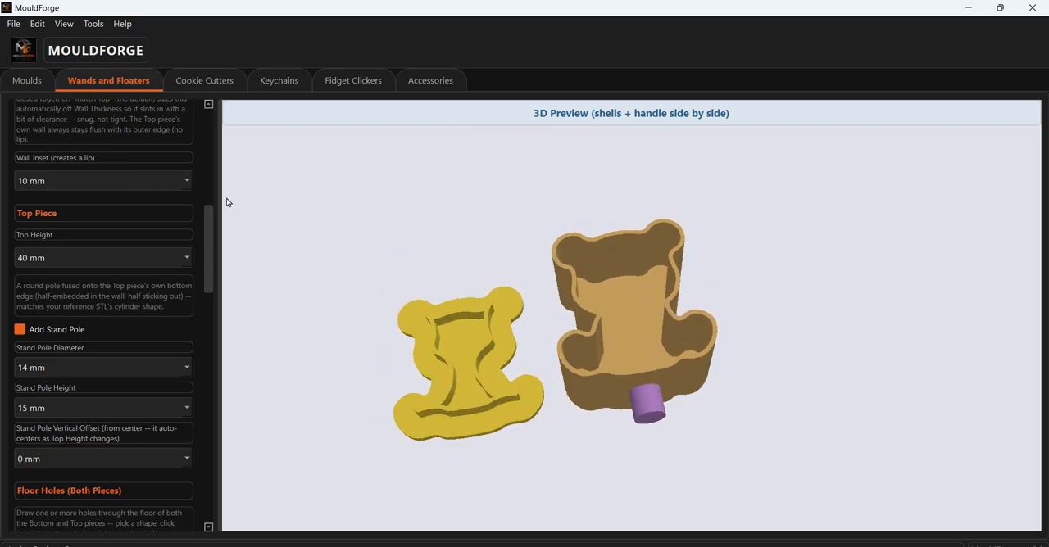
# - Try a 1 mm wall inset on the bottom piece, and switch it to Match Top (fits inside Top's ring)
pyautogui.click(185, 181)
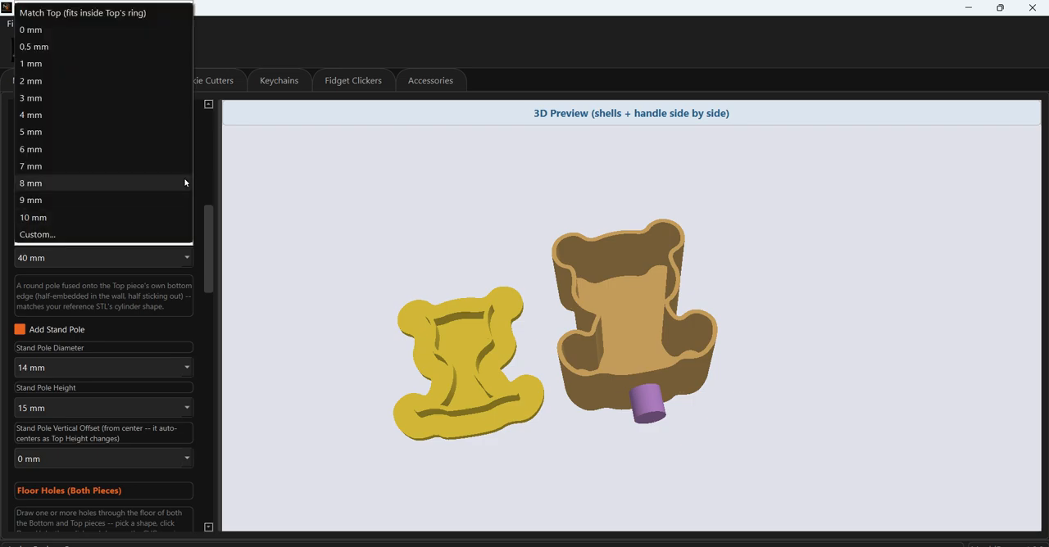
pyautogui.click(132, 66)
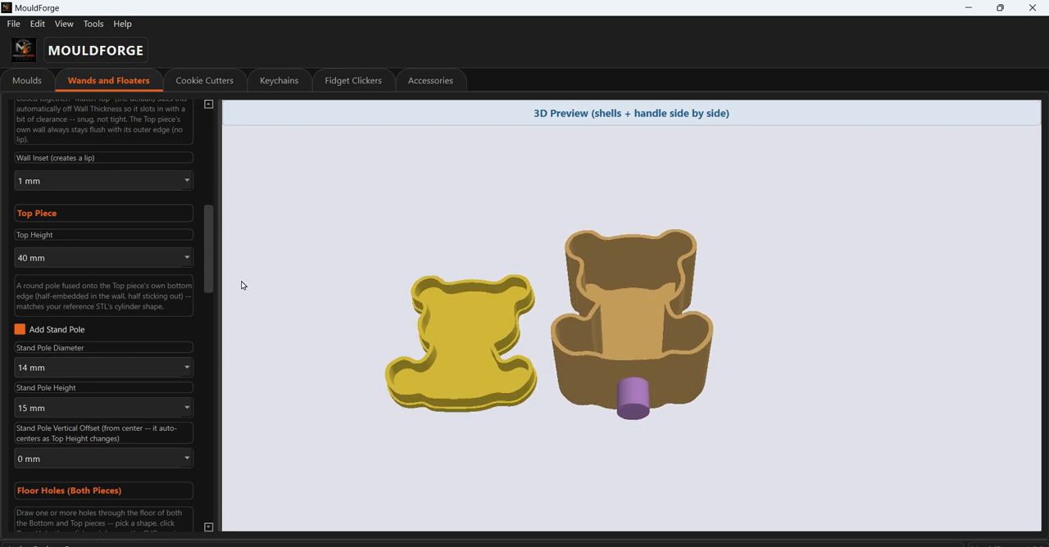
pyautogui.click(169, 180)
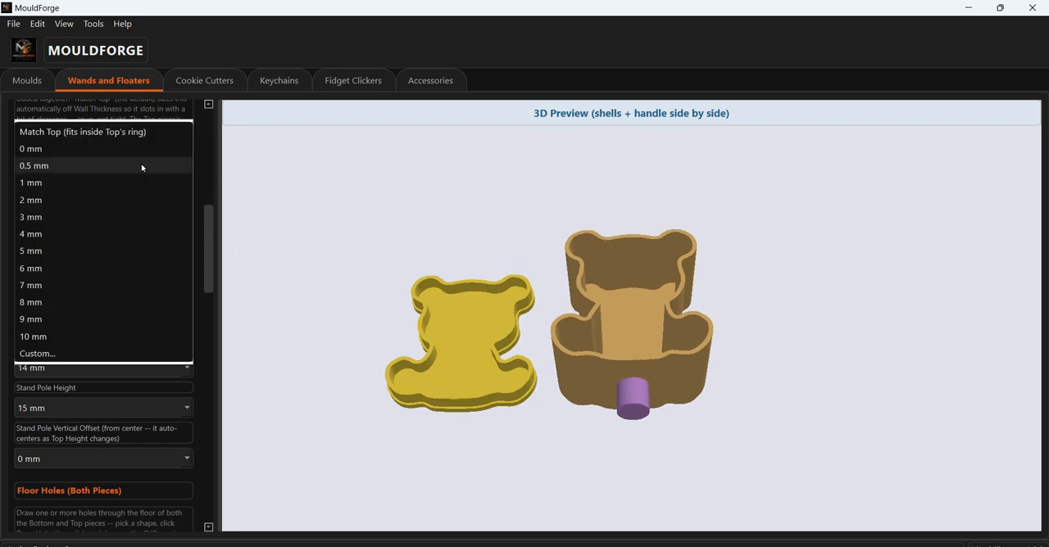
pyautogui.click(124, 138)
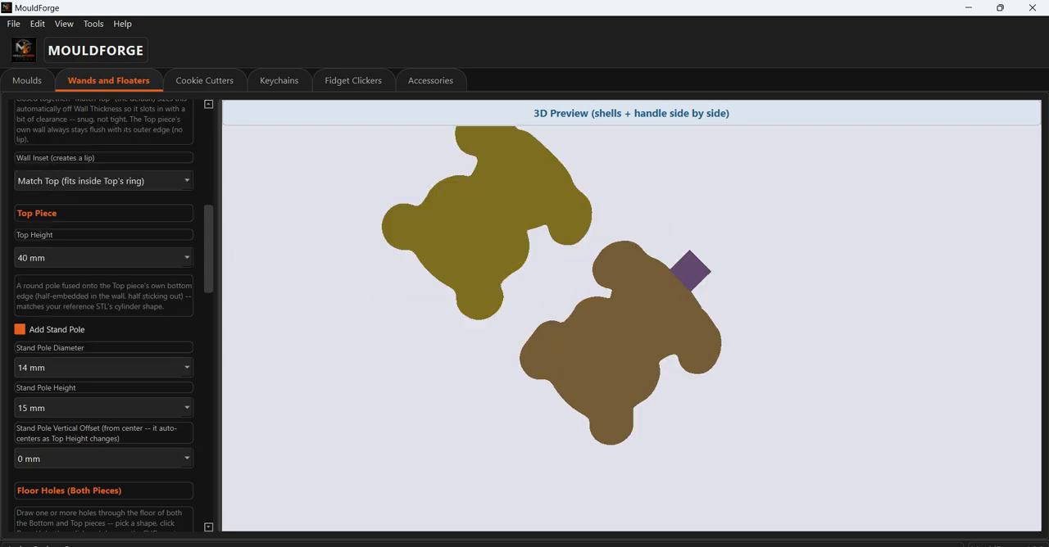
pyautogui.moveTo(480, 371); pyautogui.dragTo(453, 447)
pyautogui.click(436, 546)
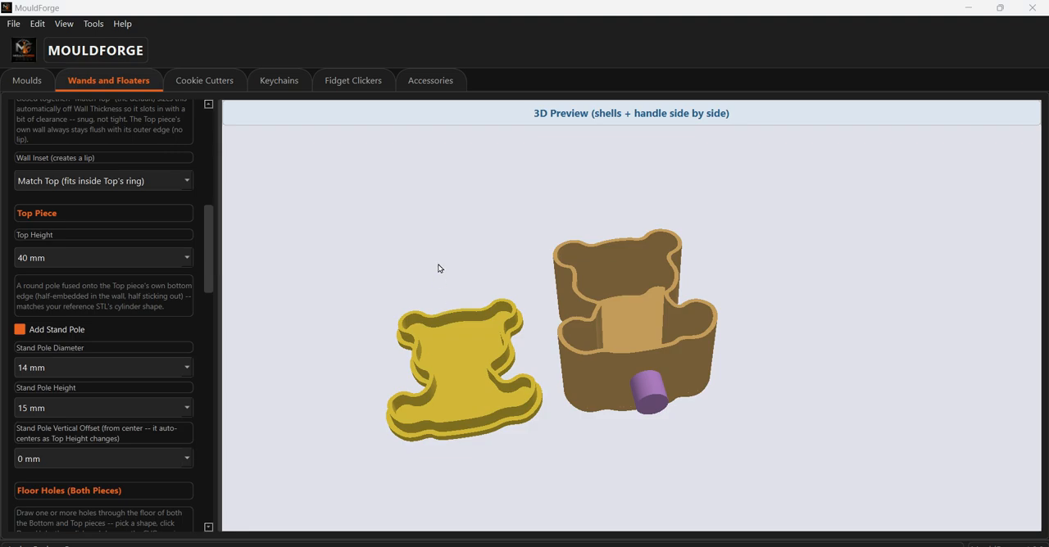
pyautogui.moveTo(491, 243); pyautogui.dragTo(445, 392)
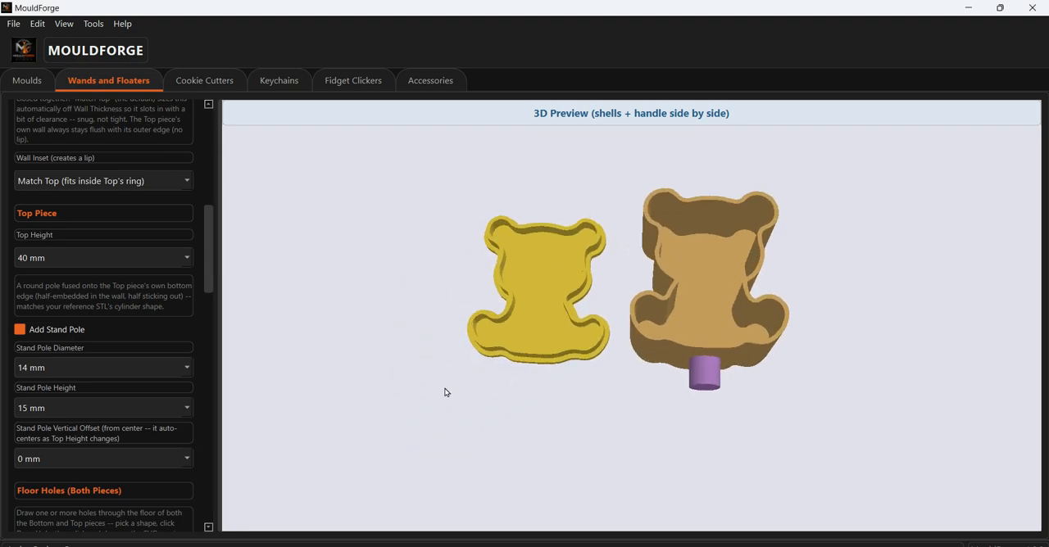
# - Turn Add Stand Pole off and back on for the top piece, comparing both states in the 3D preview
pyautogui.click(20, 330)
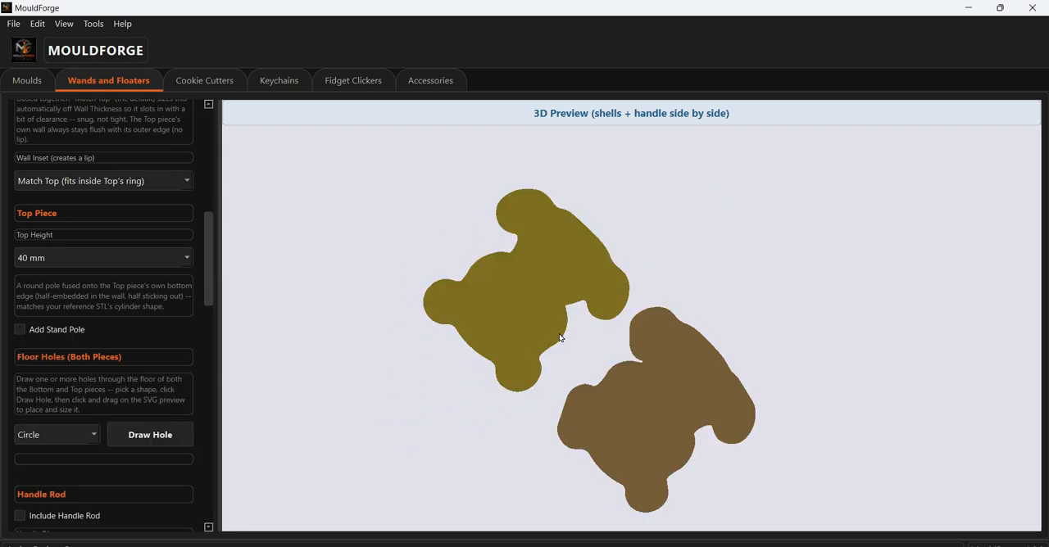
pyautogui.moveTo(561, 338); pyautogui.dragTo(419, 396)
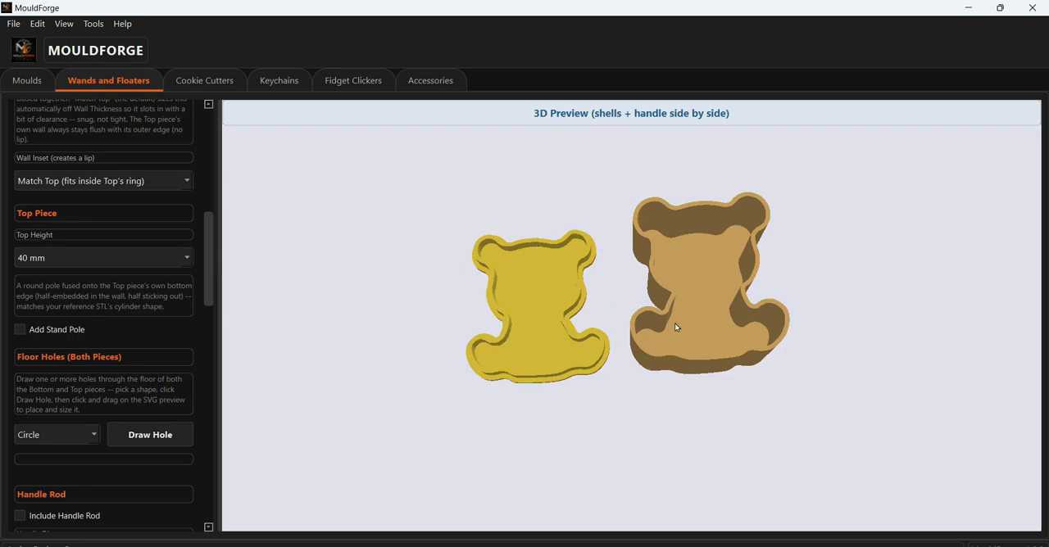
pyautogui.moveTo(715, 428); pyautogui.dragTo(378, 361)
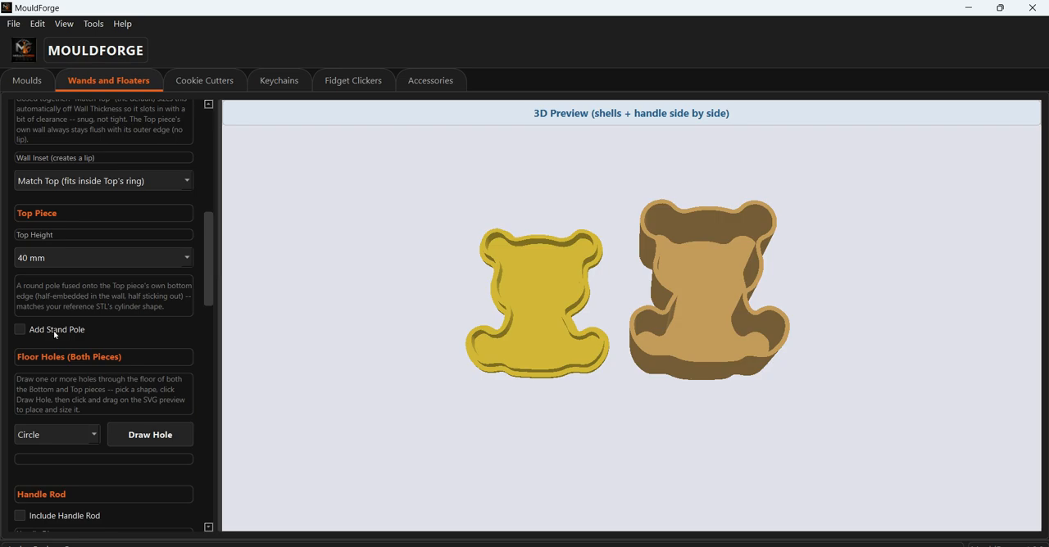
pyautogui.click(19, 329)
pyautogui.moveTo(748, 232); pyautogui.dragTo(714, 350)
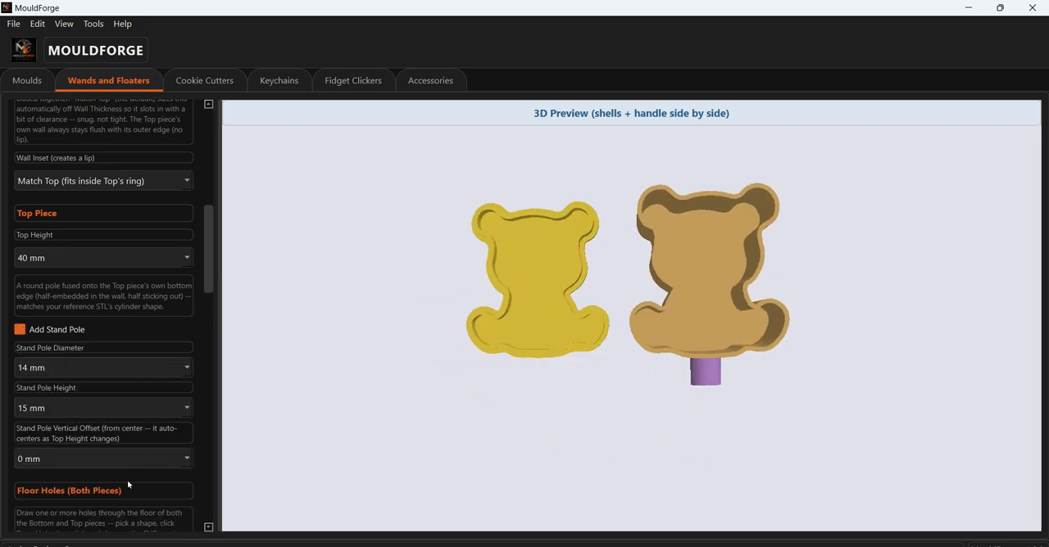
# - Look through the options for the stand pole's diameter, height and vertical offset, keeping the offset at 0 mm
pyautogui.click(172, 367)
pyautogui.click(186, 367)
pyautogui.click(171, 409)
pyautogui.click(176, 458)
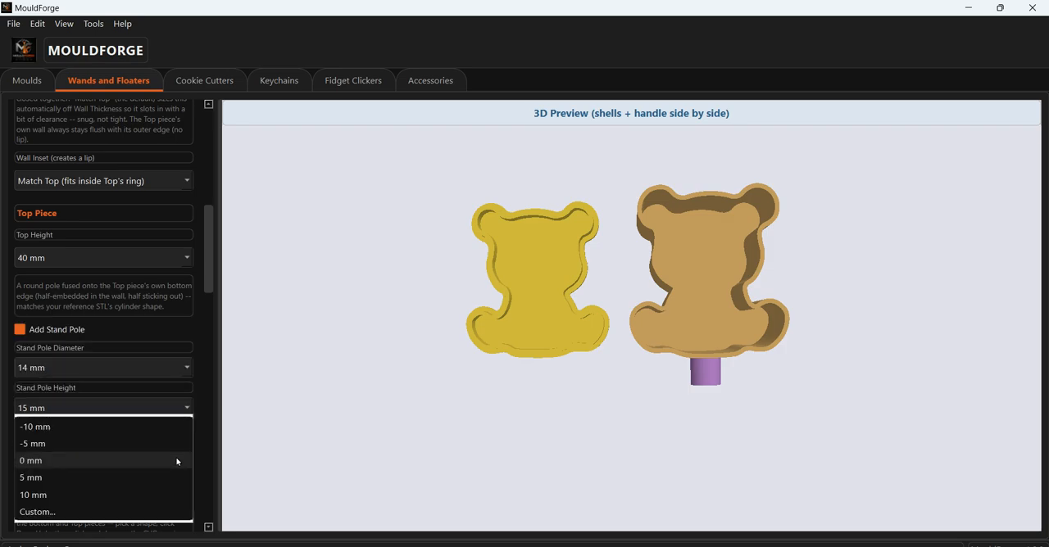
pyautogui.click(176, 461)
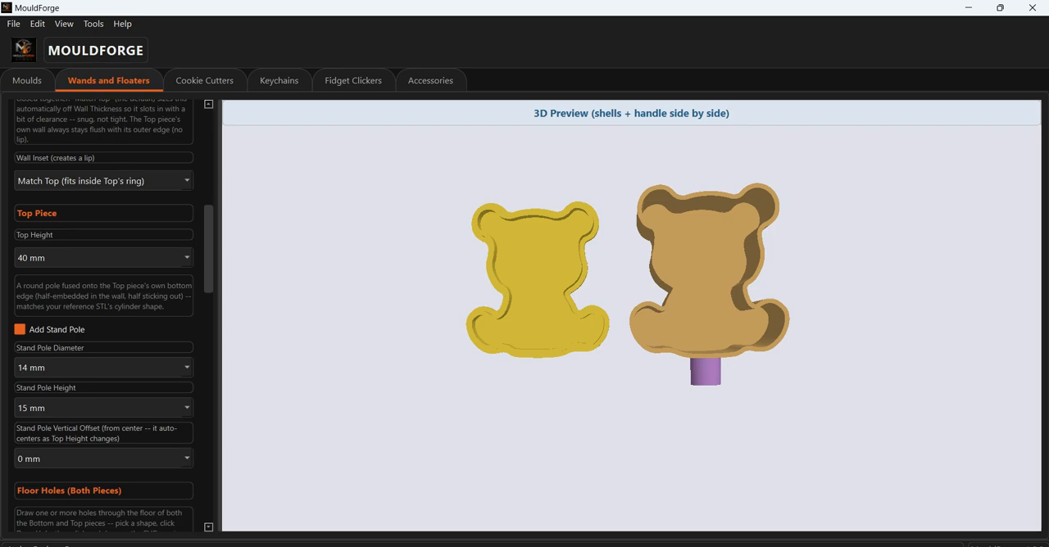
# - Bring the SVG preview back beside the 3D preview and enlarge the bear's body in it
pyautogui.scroll(-5, 240, 252)
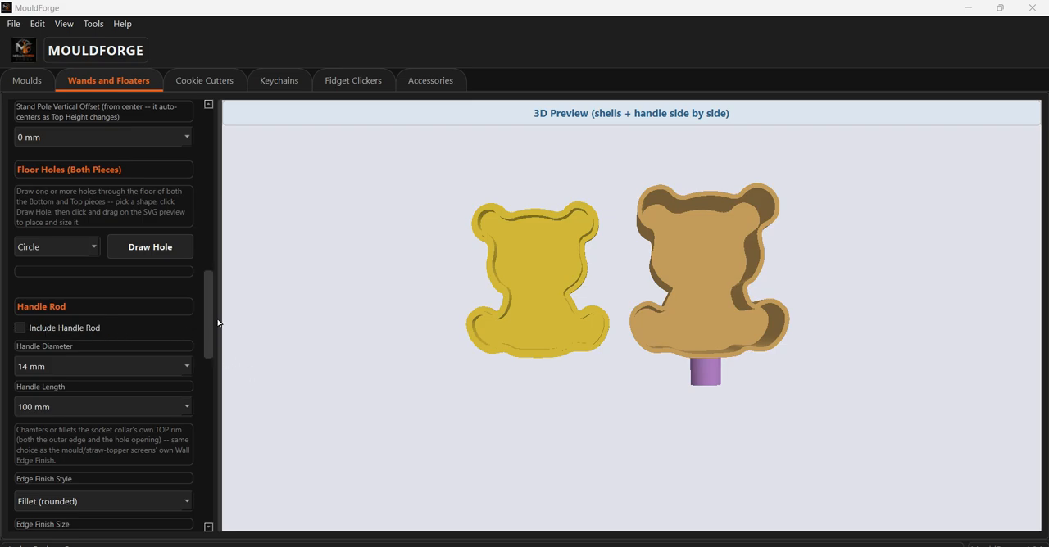
pyautogui.moveTo(220, 324); pyautogui.dragTo(591, 332)
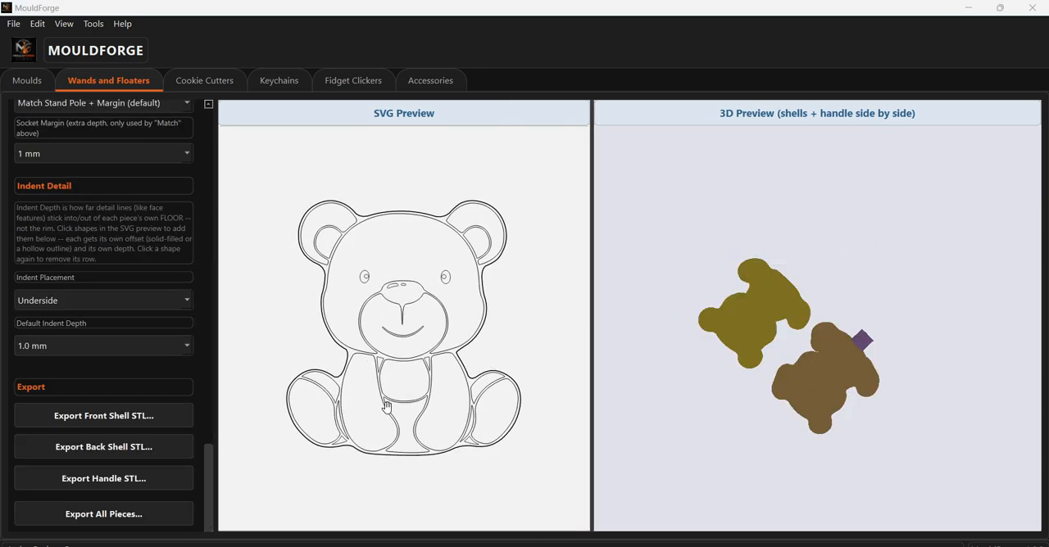
pyautogui.scroll(5, 386, 407)
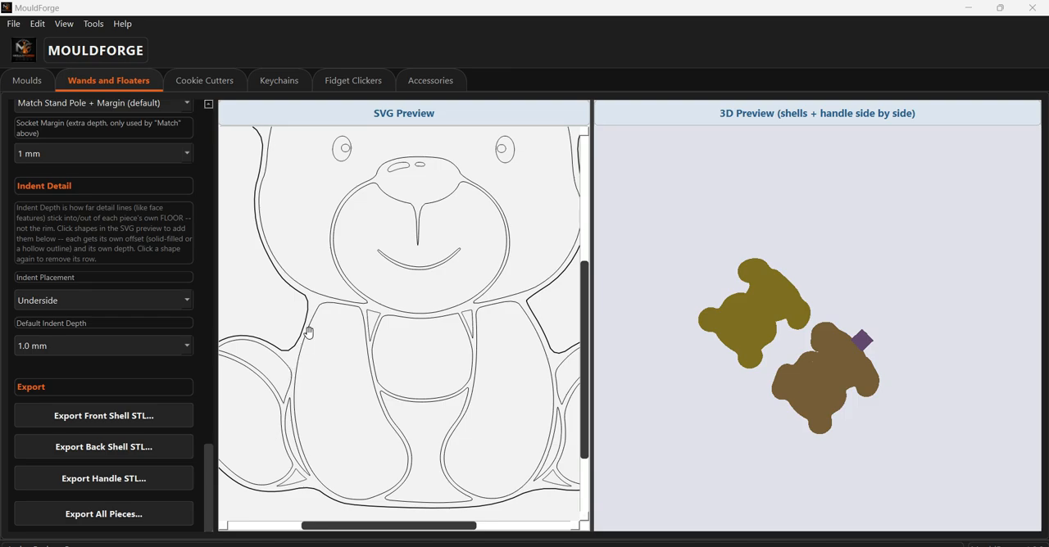
# - Add the bear's two arm shapes as indent details and inspect them on the underside of both pieces
pyautogui.click(293, 358)
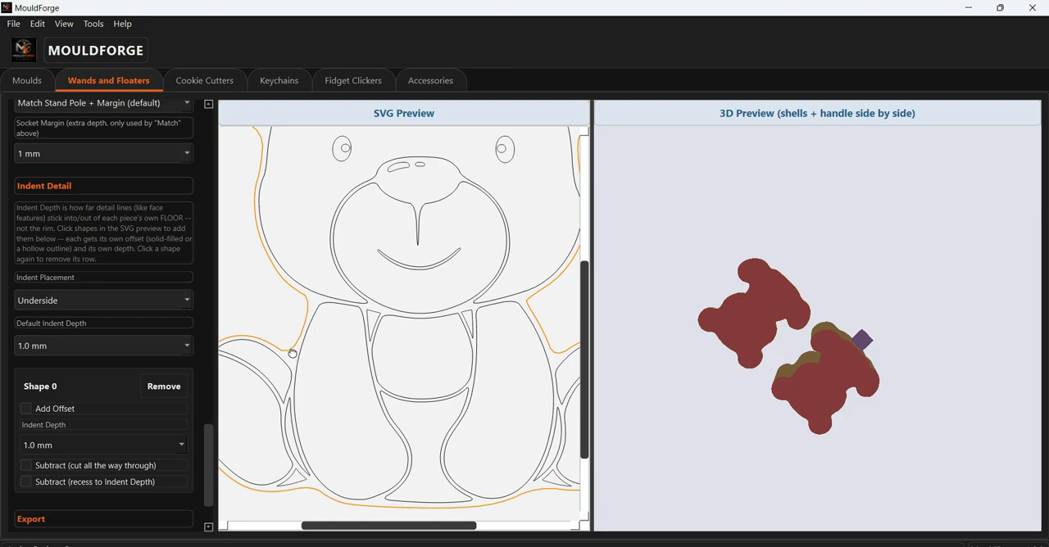
pyautogui.click(294, 353)
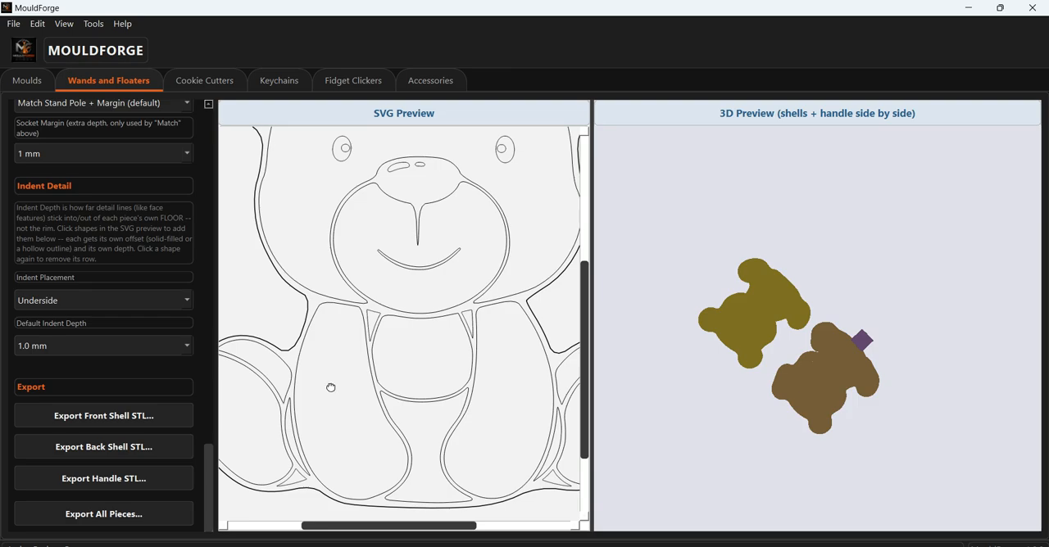
pyautogui.click(330, 388)
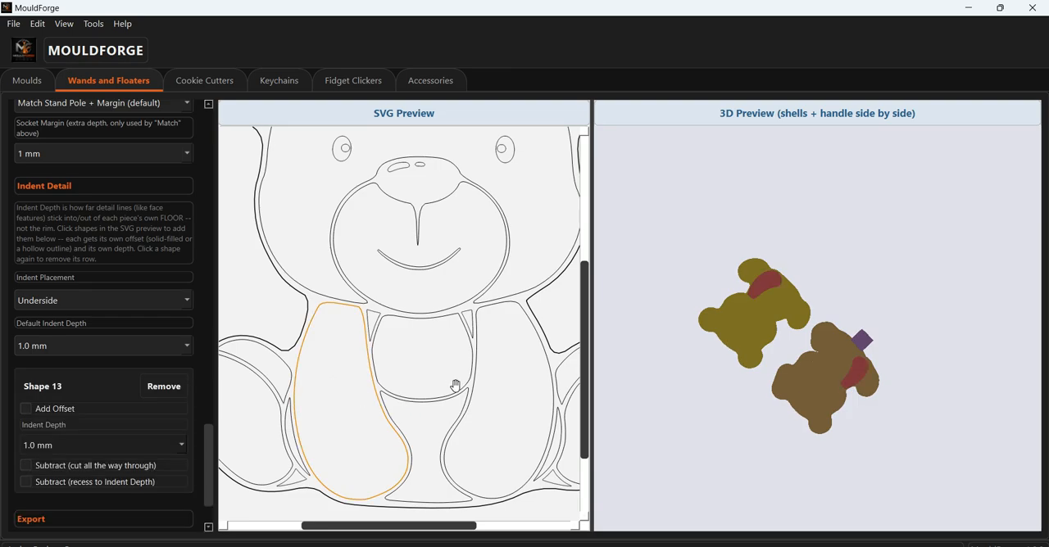
pyautogui.click(520, 388)
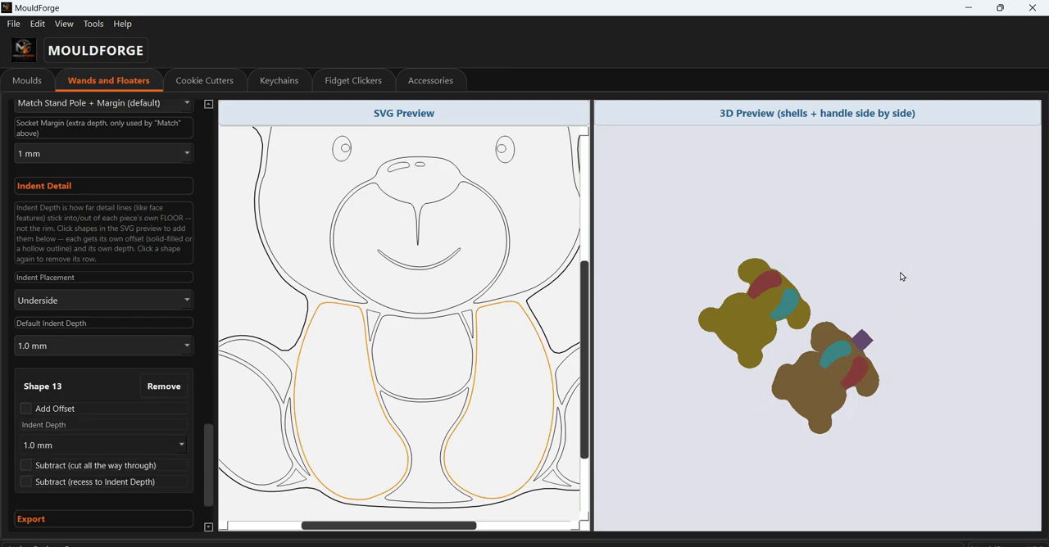
pyautogui.moveTo(879, 294); pyautogui.dragTo(927, 418)
pyautogui.moveTo(965, 290); pyautogui.dragTo(904, 207)
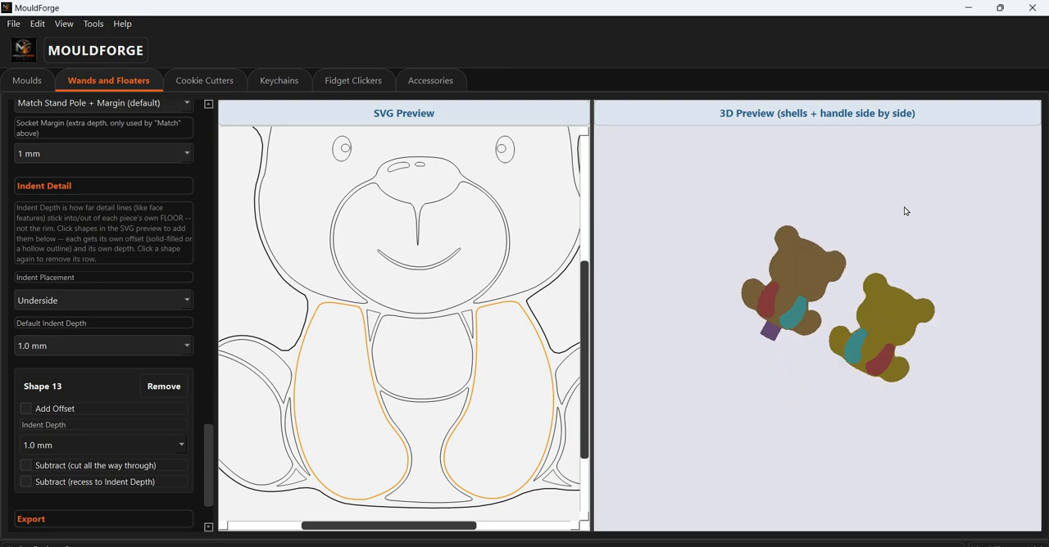
pyautogui.scroll(11, 803, 483)
pyautogui.moveTo(786, 458)
pyautogui.mouseDown()
pyautogui.moveTo(812, 442)
pyautogui.moveTo(774, 481)
pyautogui.moveTo(782, 459)
pyautogui.mouseUp()
pyautogui.scroll(-2, 783, 480)
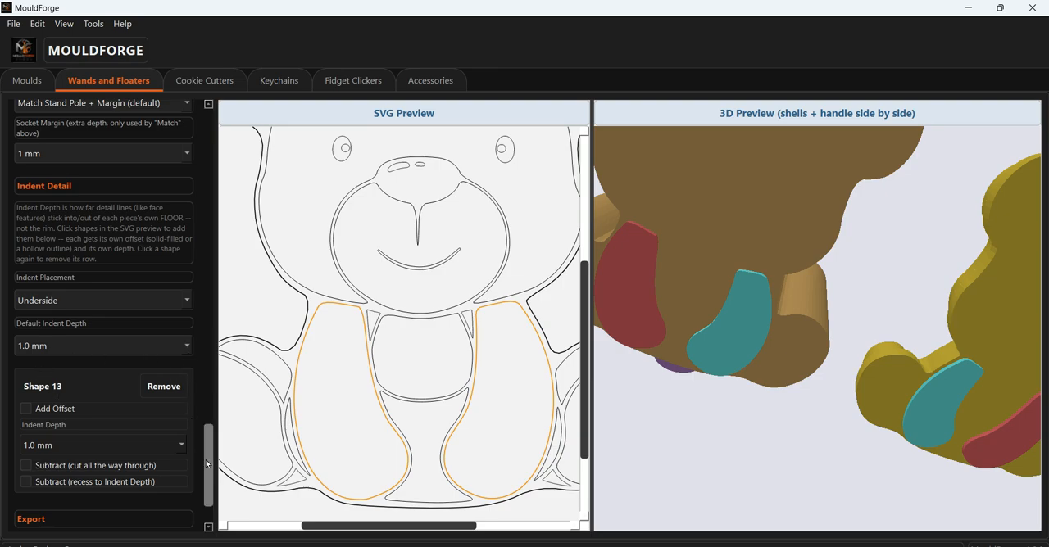
# - Turn on Add Offset and Ring (hollow outline) for the arm indents and inspect the outlines in the 3D preview
pyautogui.moveTo(207, 464); pyautogui.dragTo(227, 472)
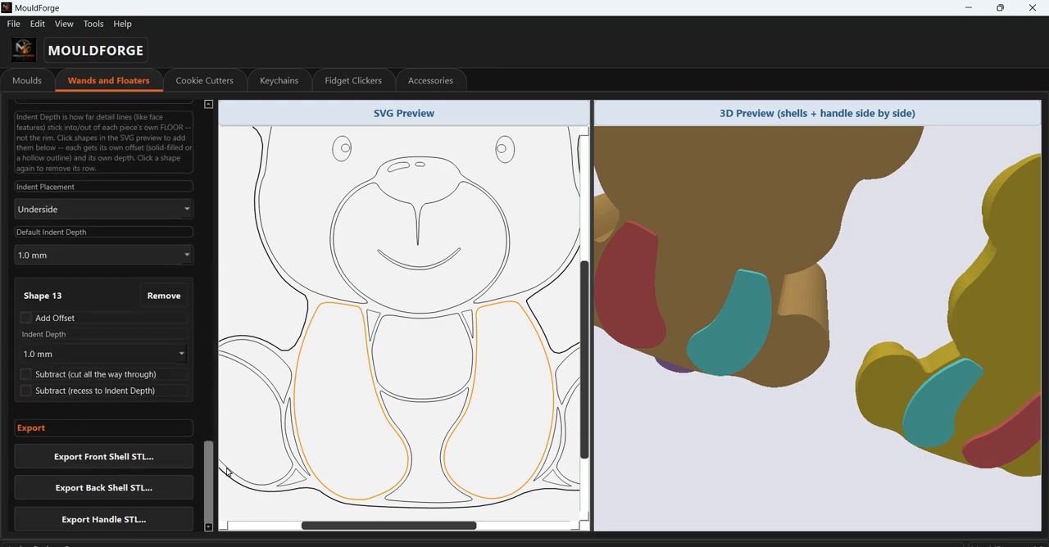
pyautogui.click(26, 318)
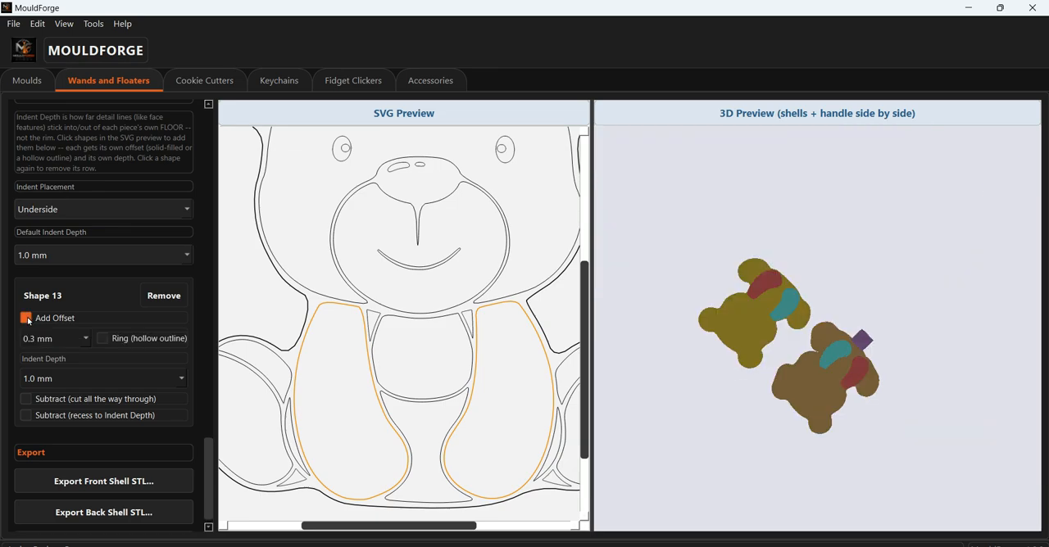
pyautogui.click(102, 338)
pyautogui.moveTo(773, 414); pyautogui.dragTo(791, 350)
pyautogui.scroll(5, 815, 370)
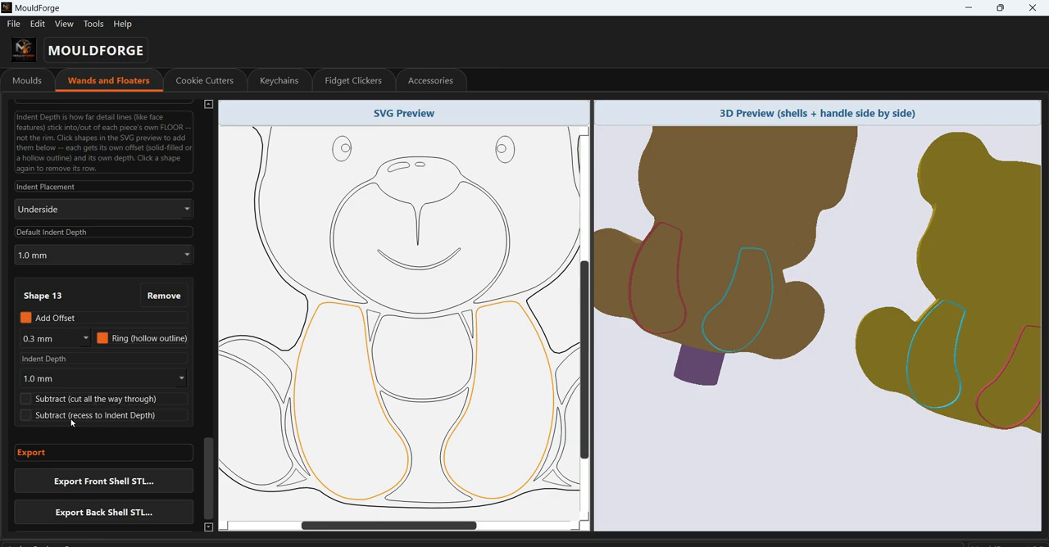
# - Subtract the arm outlines as a recess to the indent depth and set their offset to 0.5 mm
pyautogui.click(26, 415)
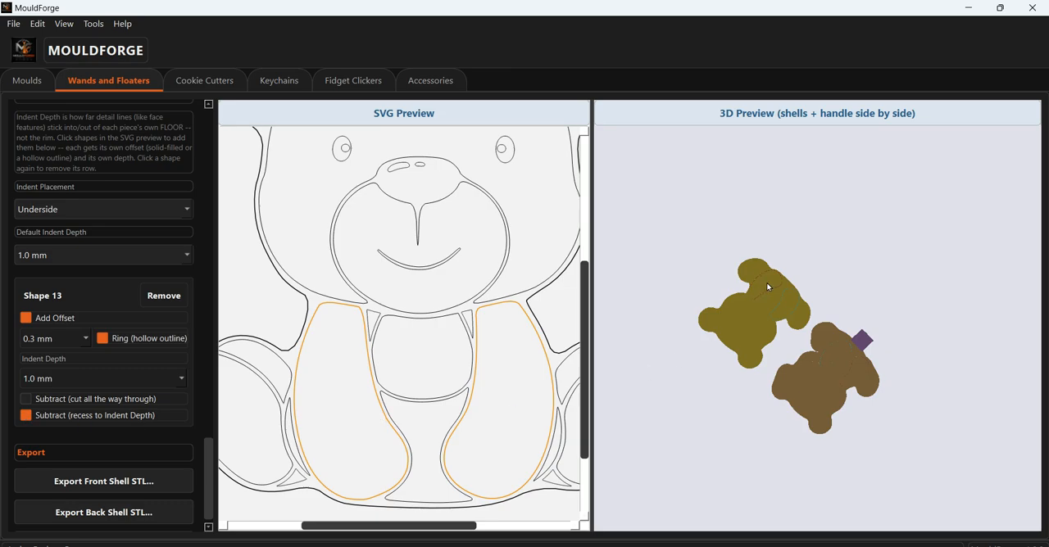
pyautogui.moveTo(766, 282); pyautogui.dragTo(927, 425)
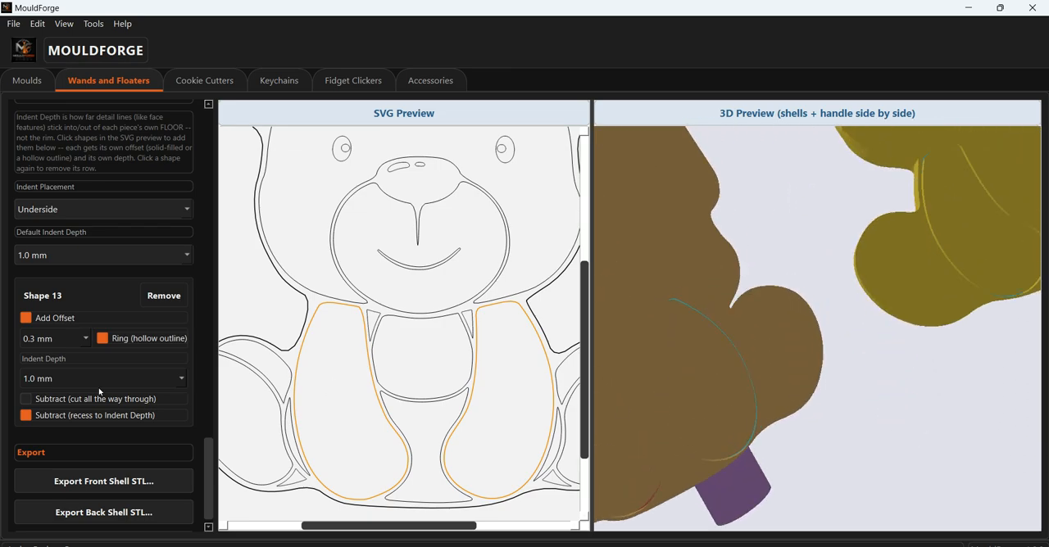
pyautogui.click(84, 338)
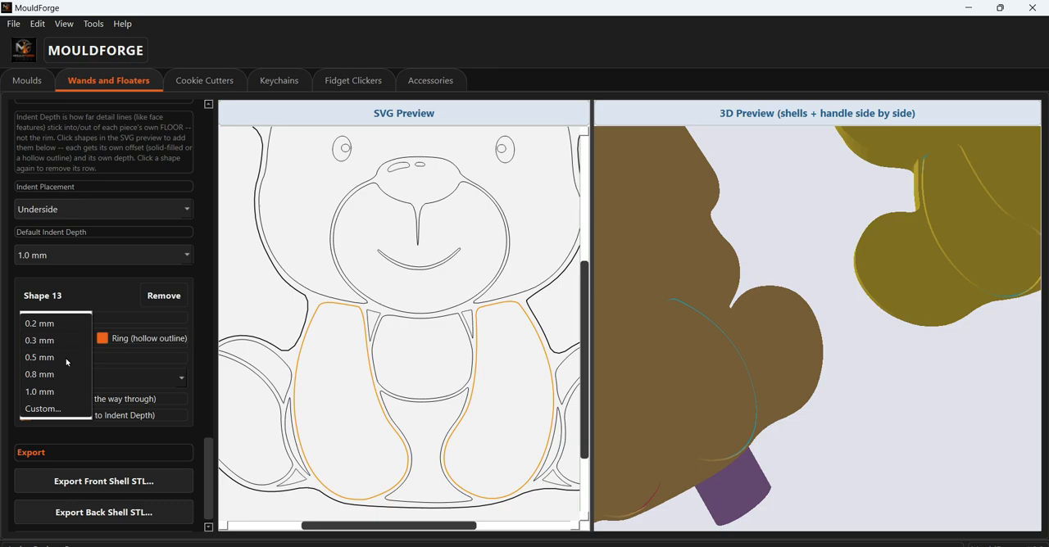
pyautogui.click(94, 356)
# - Examine the recessed arm outlines on the underside of both bear pieces in the 3D preview
pyautogui.moveTo(878, 349); pyautogui.dragTo(916, 317)
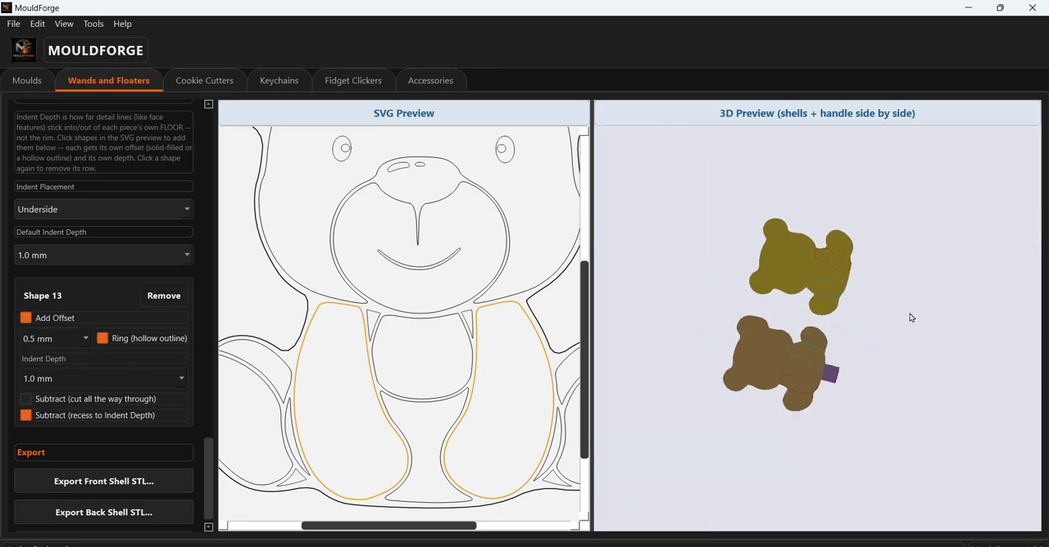
pyautogui.scroll(5, 900, 301)
pyautogui.moveTo(831, 261); pyautogui.dragTo(777, 306)
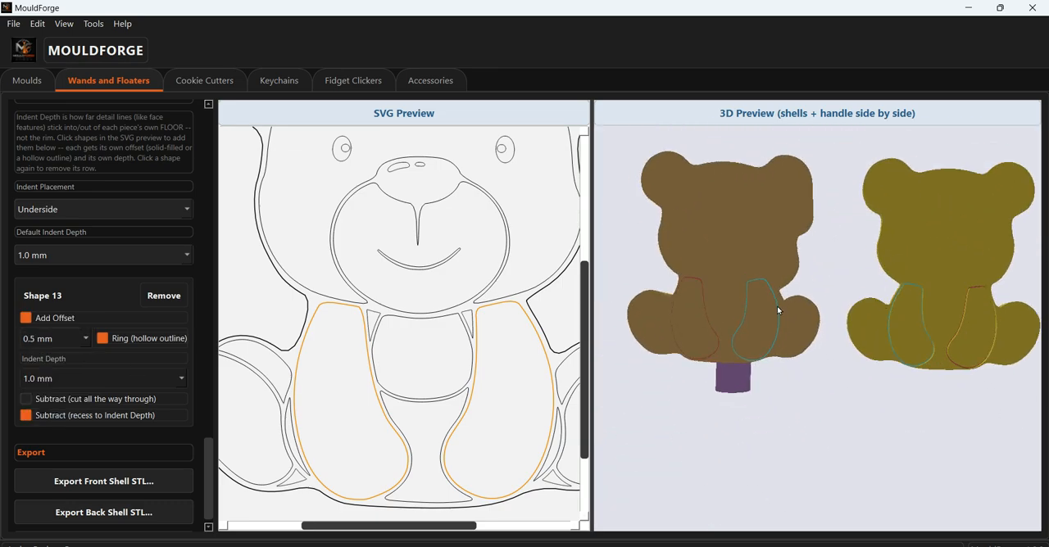
pyautogui.scroll(5, 770, 316)
pyautogui.moveTo(758, 344); pyautogui.dragTo(758, 298)
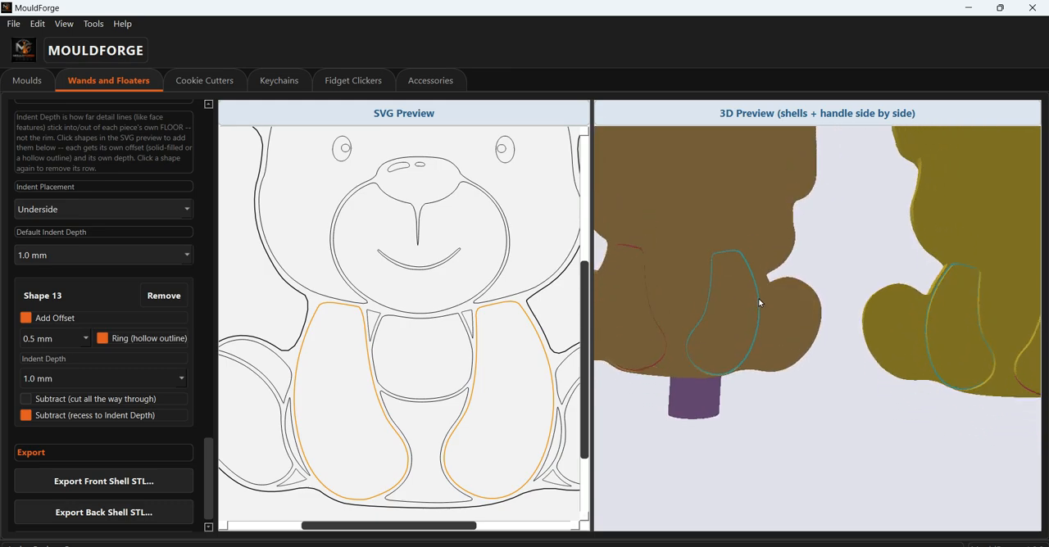
pyautogui.scroll(-5, 747, 314)
pyautogui.scroll(-1, 748, 313)
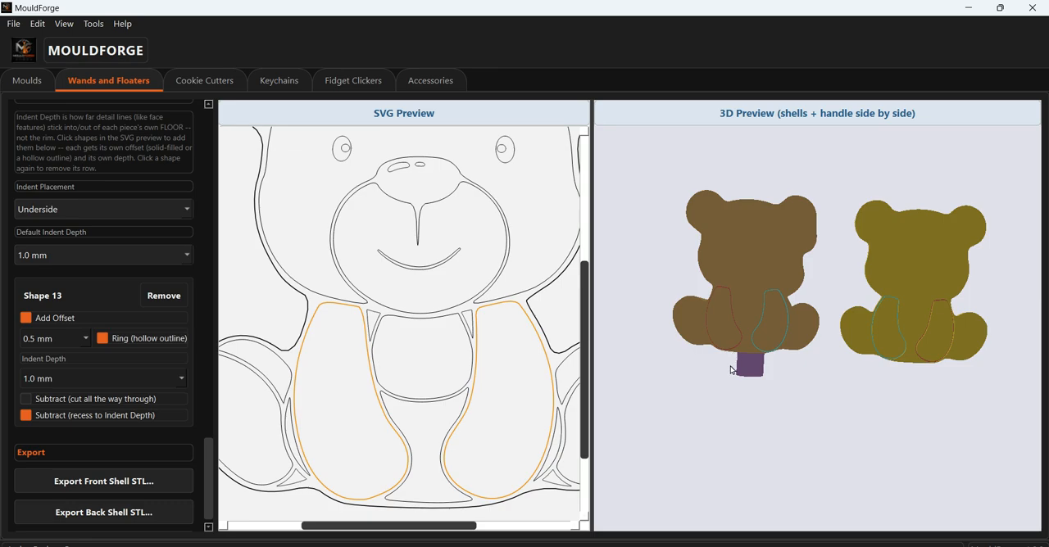
pyautogui.scroll(5, 823, 364)
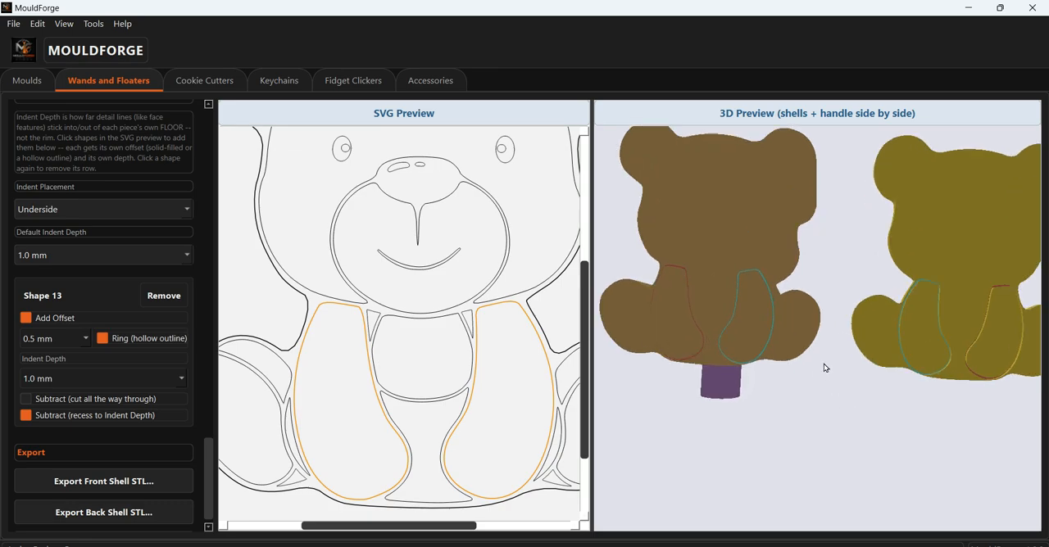
pyautogui.moveTo(779, 423); pyautogui.dragTo(785, 410)
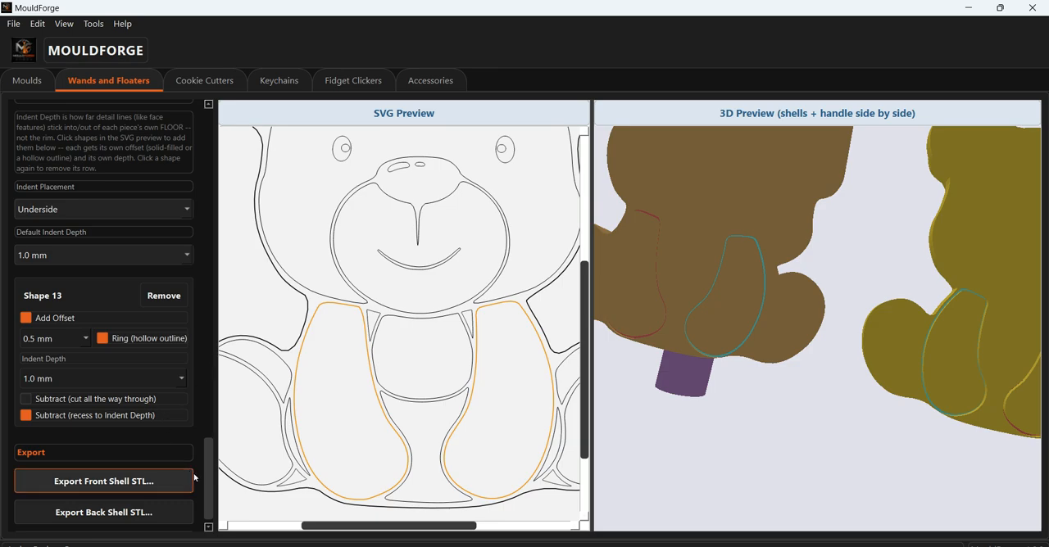
# - Draw a heart-shaped floor hole on the bear's forehead and inspect it in both pieces in the 3D preview
pyautogui.moveTo(205, 485); pyautogui.dragTo(193, 285)
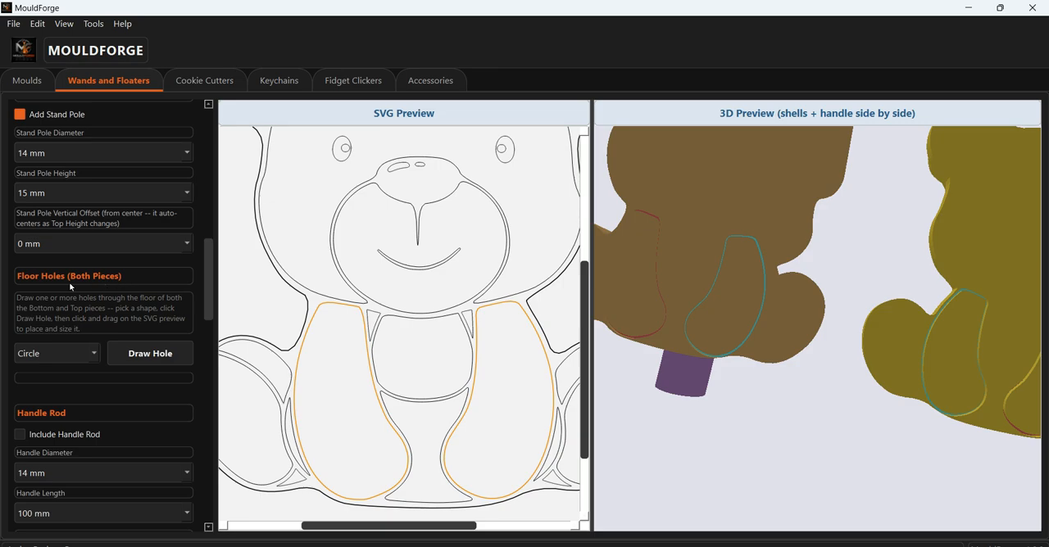
pyautogui.click(78, 354)
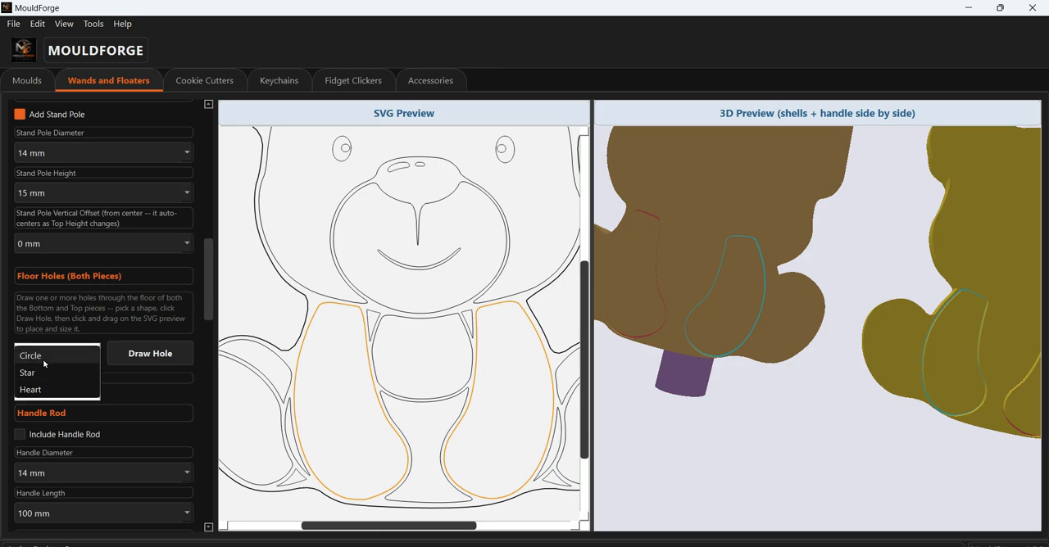
pyautogui.click(45, 390)
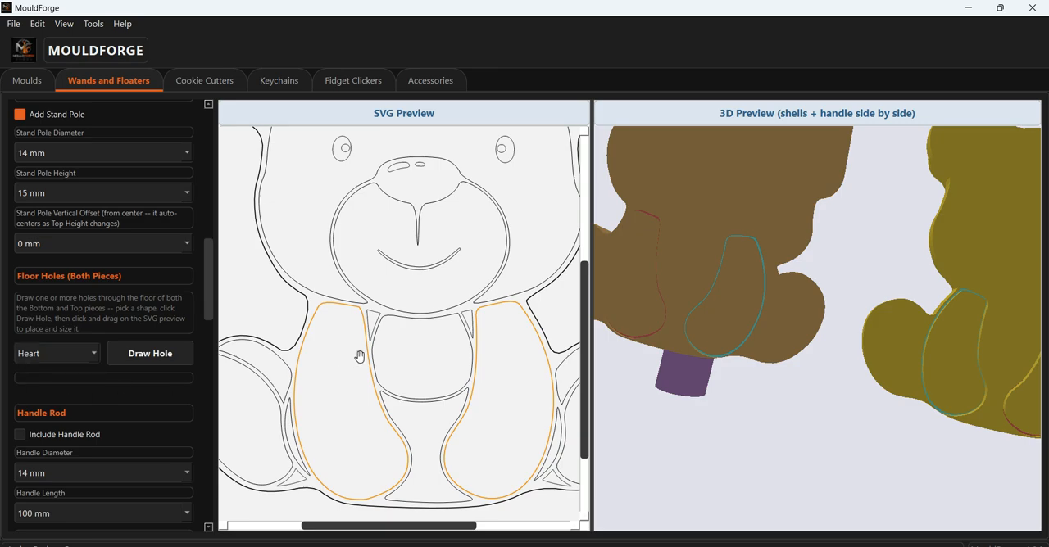
pyautogui.scroll(-4, 412, 333)
pyautogui.moveTo(414, 333); pyautogui.dragTo(379, 416)
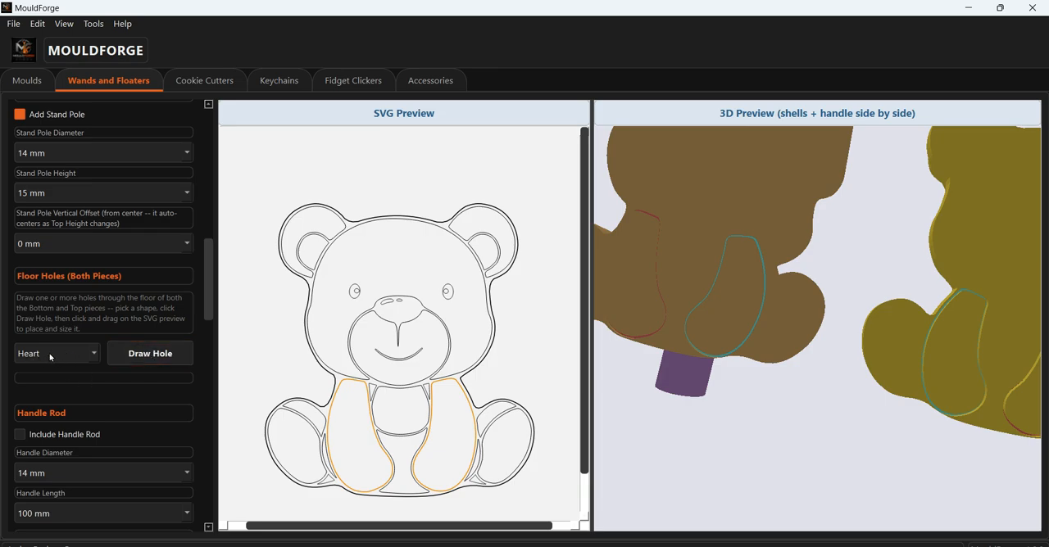
pyautogui.click(147, 353)
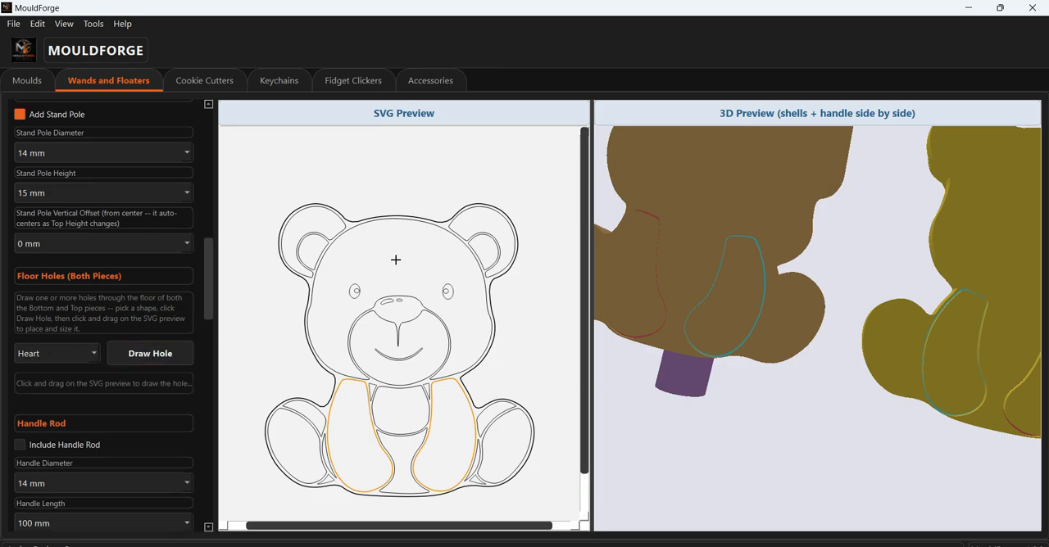
pyautogui.moveTo(396, 260); pyautogui.dragTo(404, 281)
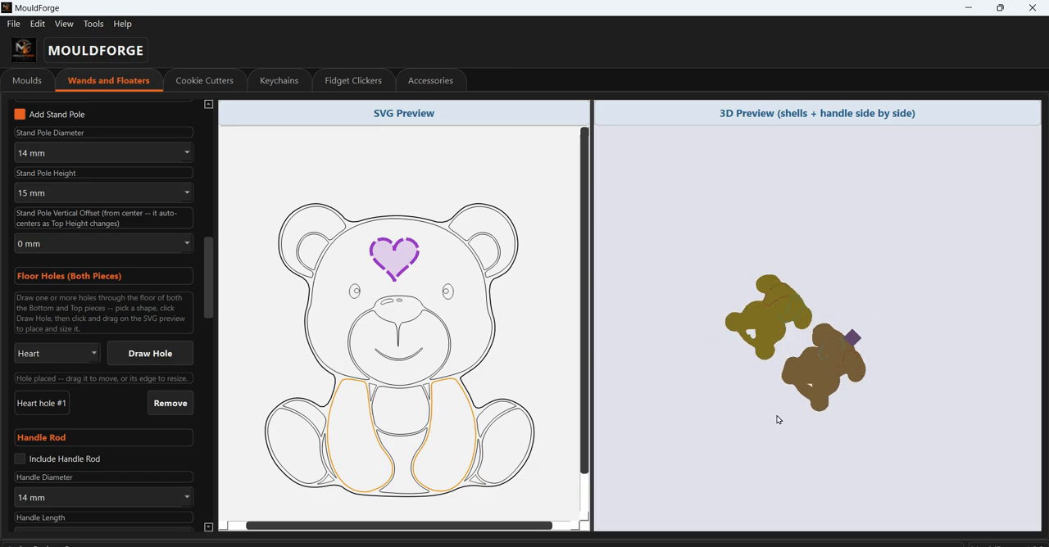
pyautogui.moveTo(779, 420); pyautogui.dragTo(866, 266)
pyautogui.scroll(7, 840, 319)
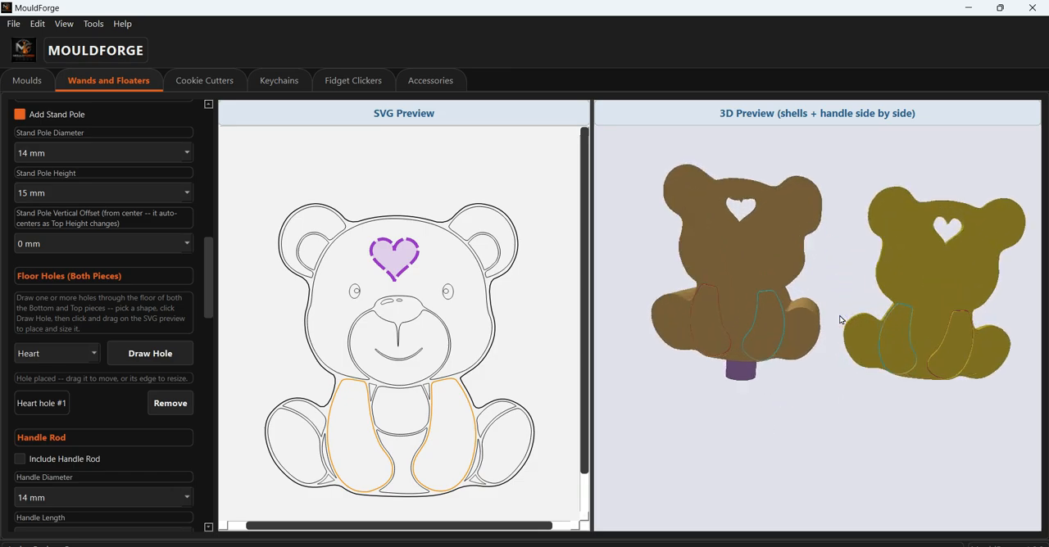
# - Draw a smaller heart-shaped floor hole on the lower end of the bear's right-hand arm in the SVG preview
pyautogui.click(154, 356)
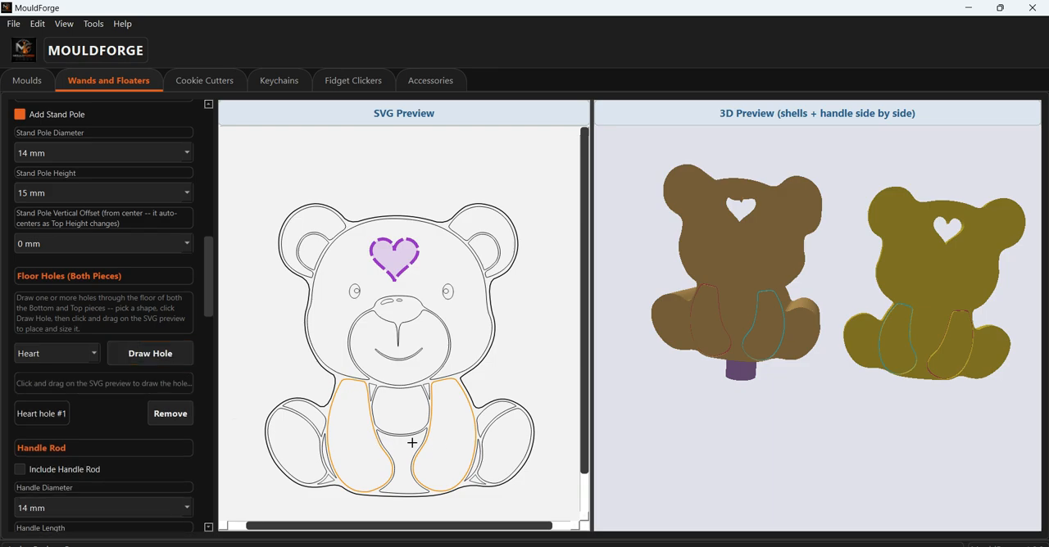
pyautogui.moveTo(443, 448); pyautogui.dragTo(457, 464)
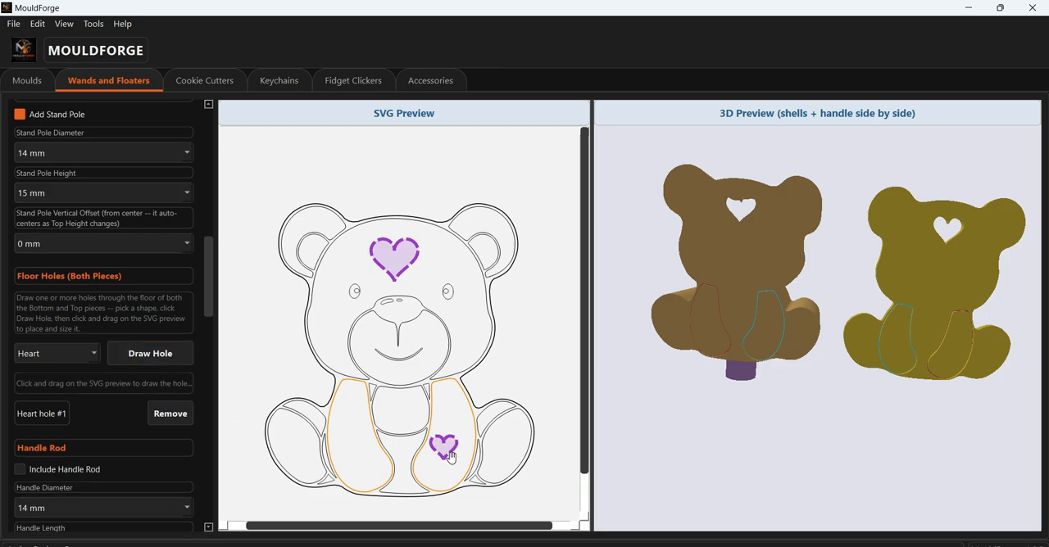
pyautogui.click(142, 355)
pyautogui.moveTo(355, 459); pyautogui.dragTo(373, 473)
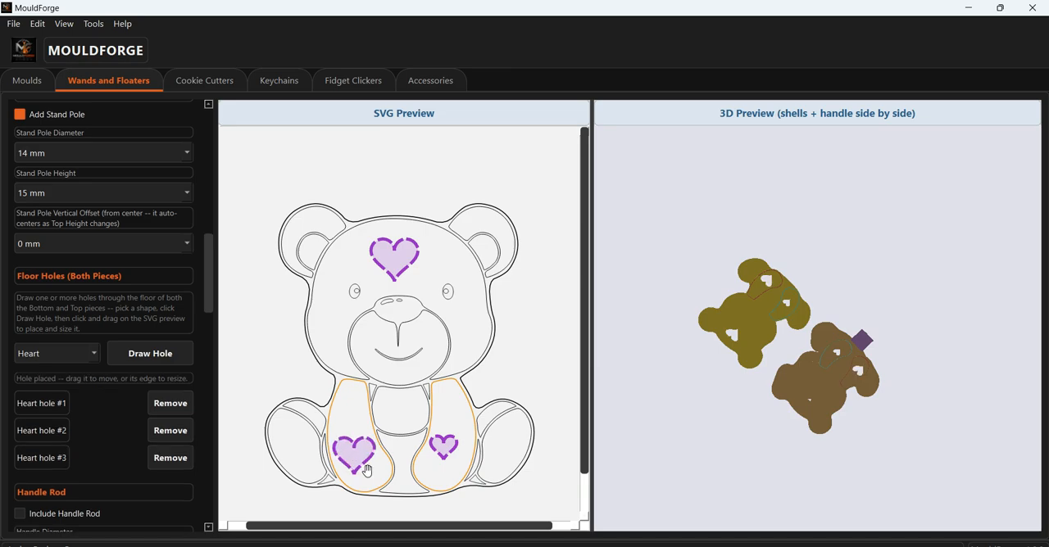
pyautogui.click(170, 458)
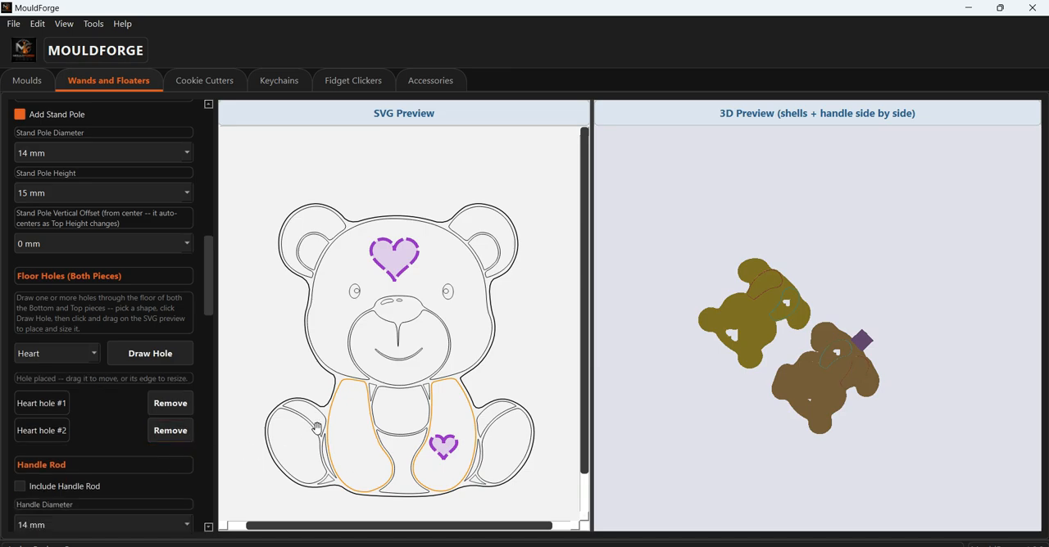
# - Draw a small heart-shaped floor hole on the lower end of the bear's other arm and inspect all holes in both pieces
pyautogui.click(149, 356)
pyautogui.moveTo(351, 463); pyautogui.dragTo(360, 474)
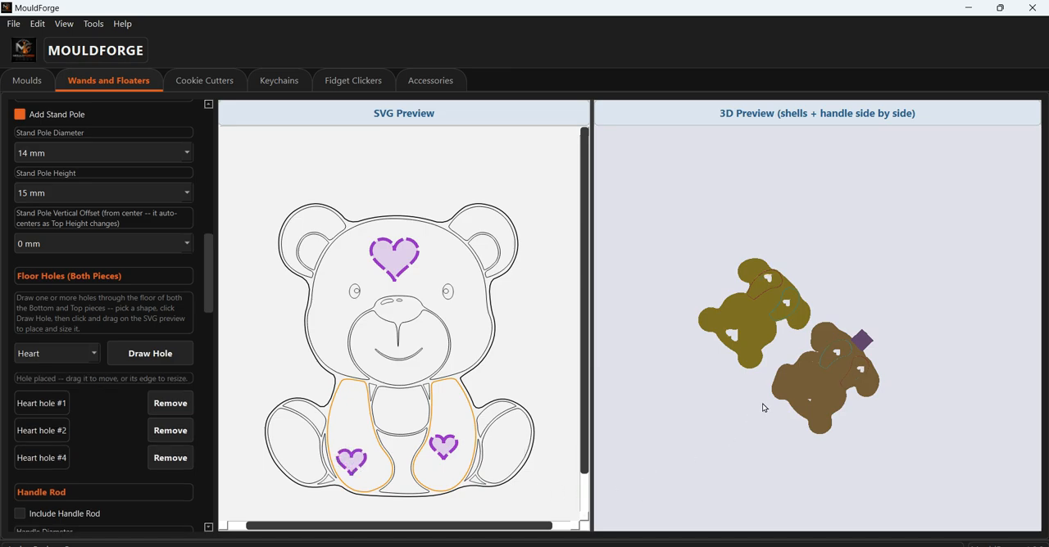
pyautogui.scroll(3, 762, 404)
pyautogui.moveTo(754, 272); pyautogui.dragTo(810, 254)
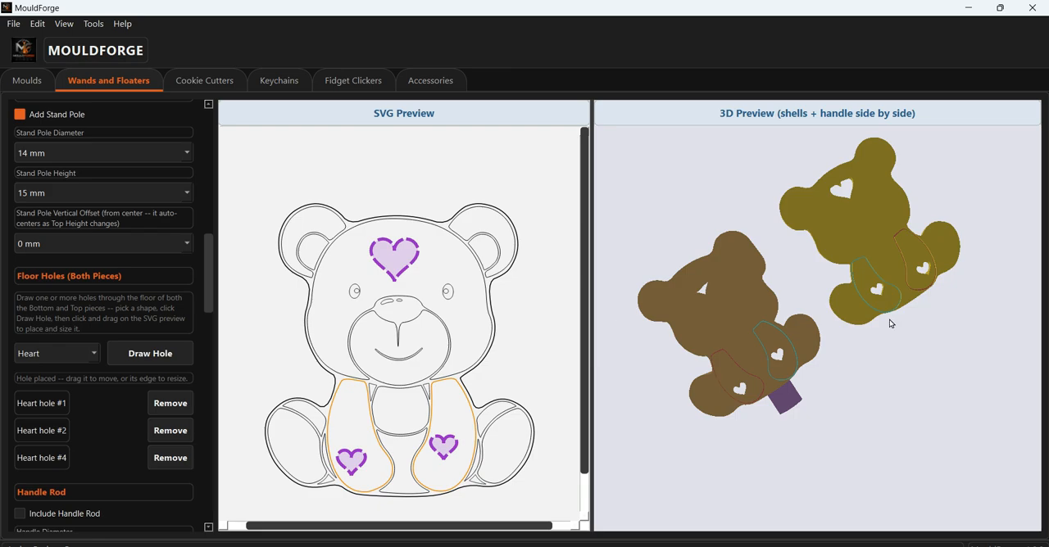
pyautogui.moveTo(890, 320)
pyautogui.mouseDown()
pyautogui.moveTo(830, 445)
pyautogui.moveTo(808, 316)
pyautogui.moveTo(890, 293)
pyautogui.moveTo(892, 323)
pyautogui.mouseUp()
pyautogui.moveTo(887, 272); pyautogui.dragTo(901, 233)
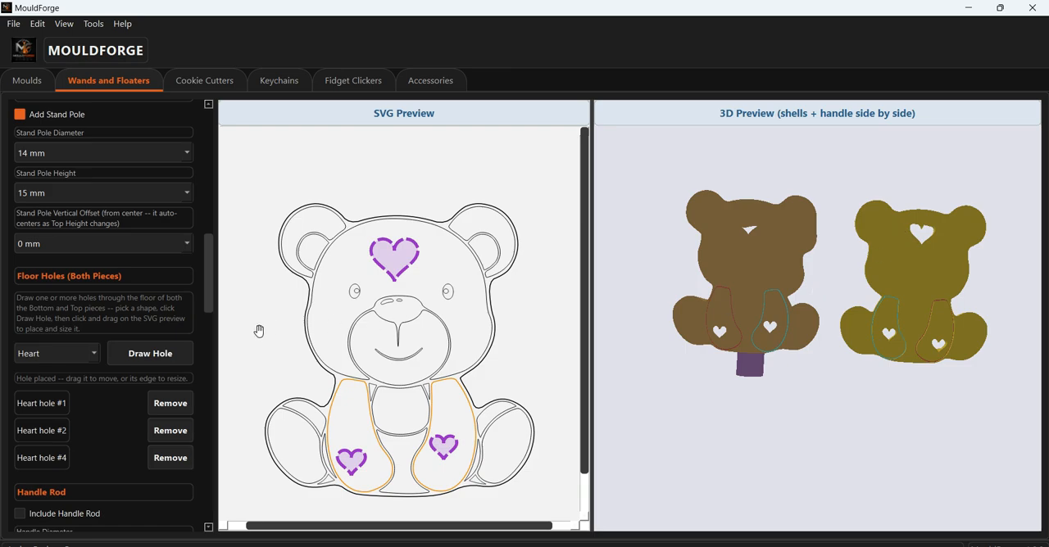
# - Expand the 3D preview over the SVG preview, include the handle rod and inspect it beside the two bear pieces
pyautogui.moveTo(207, 293); pyautogui.dragTo(211, 438)
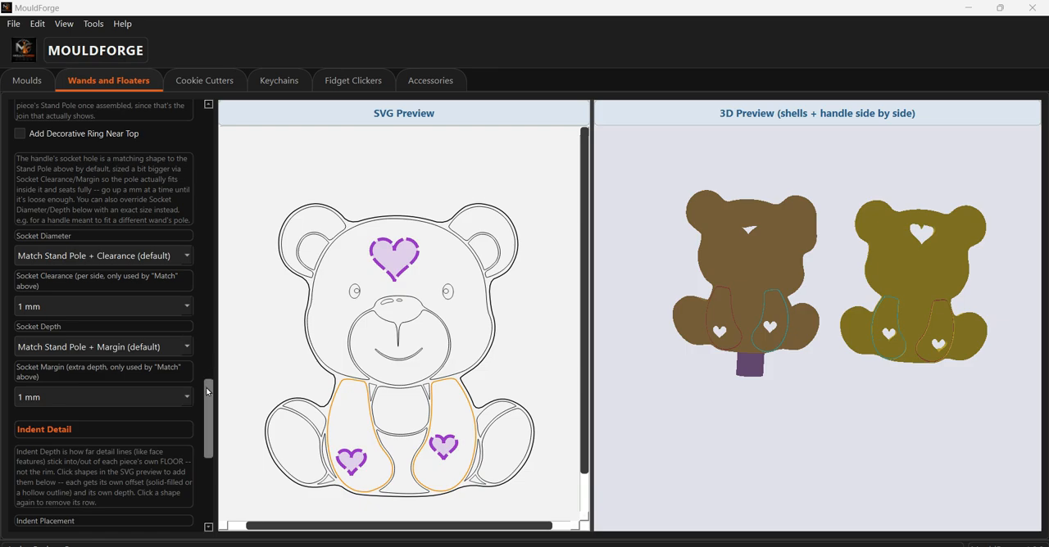
pyautogui.moveTo(209, 392); pyautogui.dragTo(218, 334)
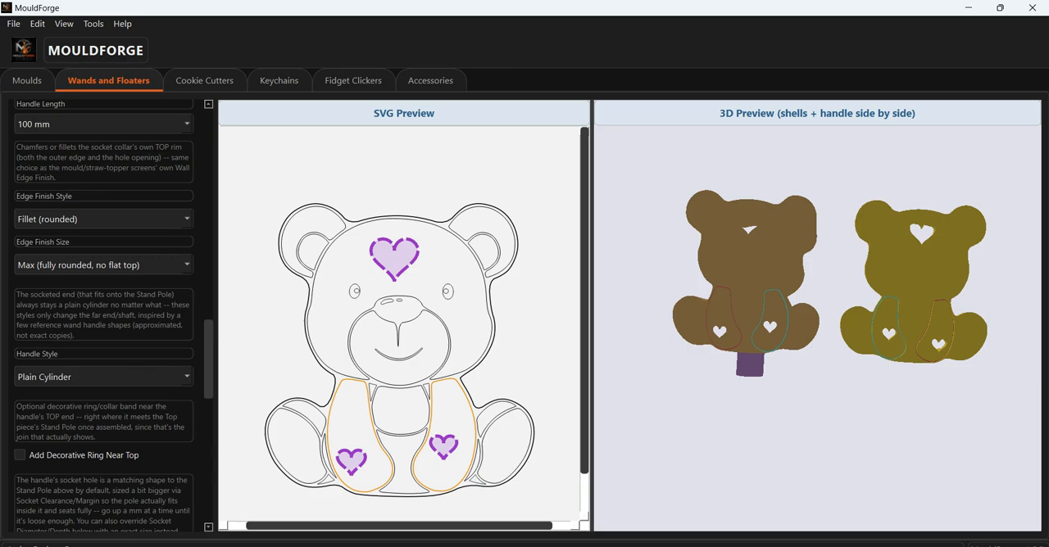
pyautogui.moveTo(211, 340); pyautogui.dragTo(210, 311)
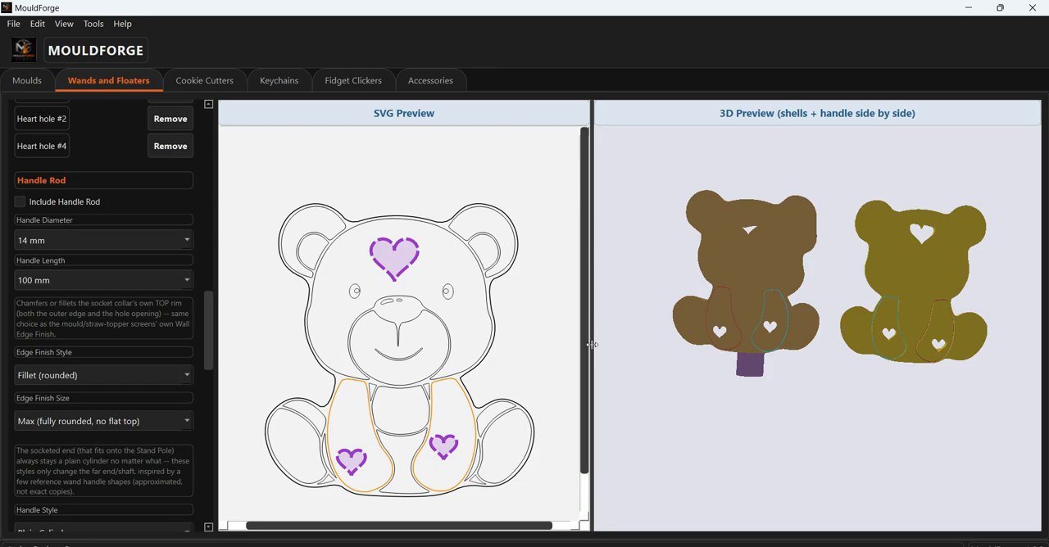
pyautogui.moveTo(590, 346); pyautogui.dragTo(154, 293)
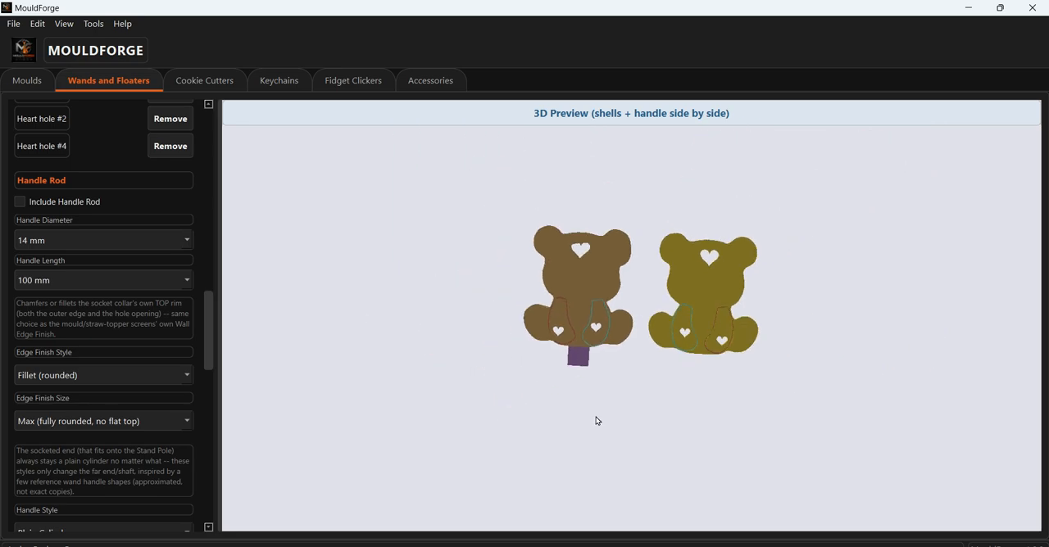
pyautogui.click(20, 202)
pyautogui.moveTo(560, 252); pyautogui.dragTo(600, 310)
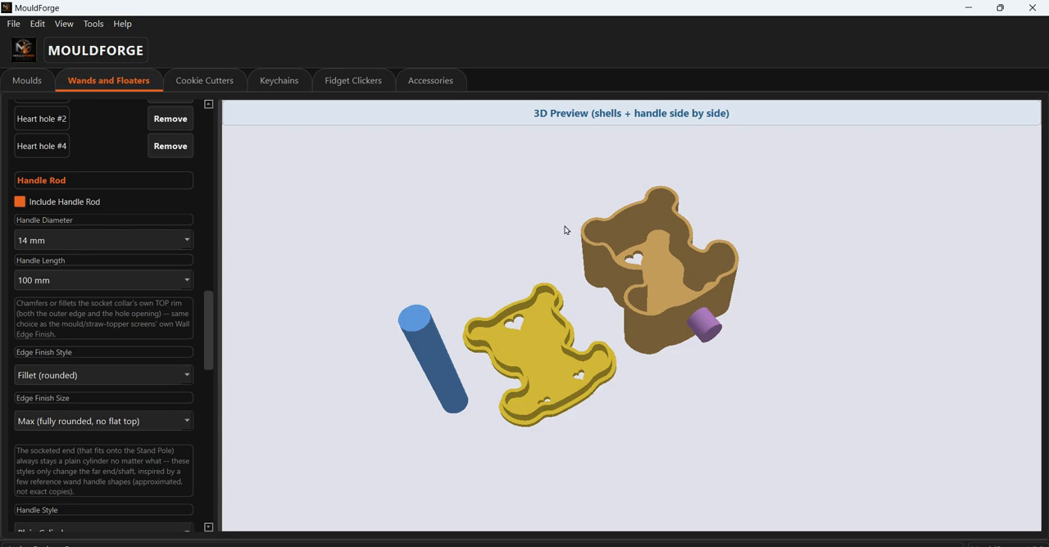
pyautogui.moveTo(519, 527); pyautogui.dragTo(507, 467)
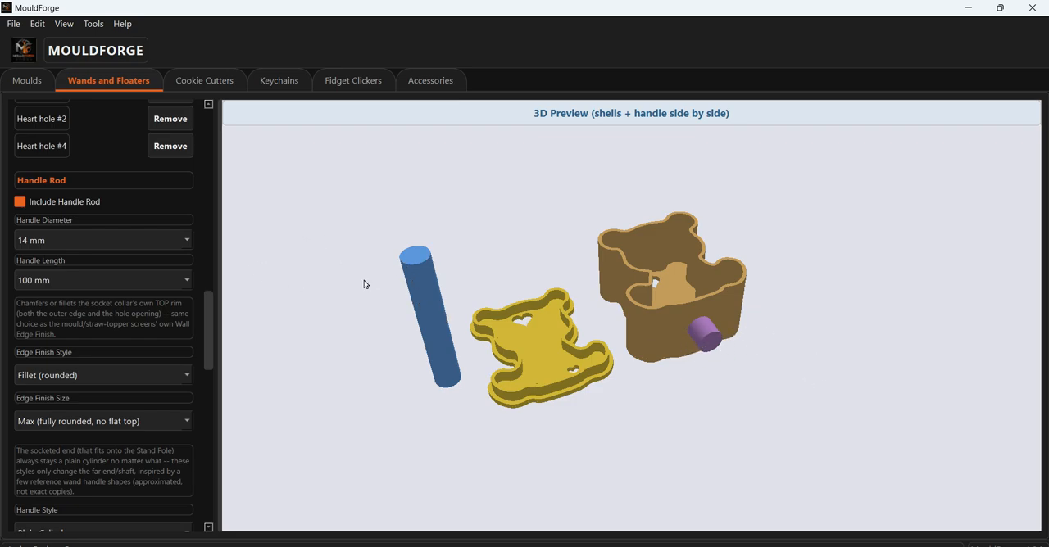
# - Set the handle diameter to 20 mm and inspect the rod's socket end against the stand pole
pyautogui.click(186, 240)
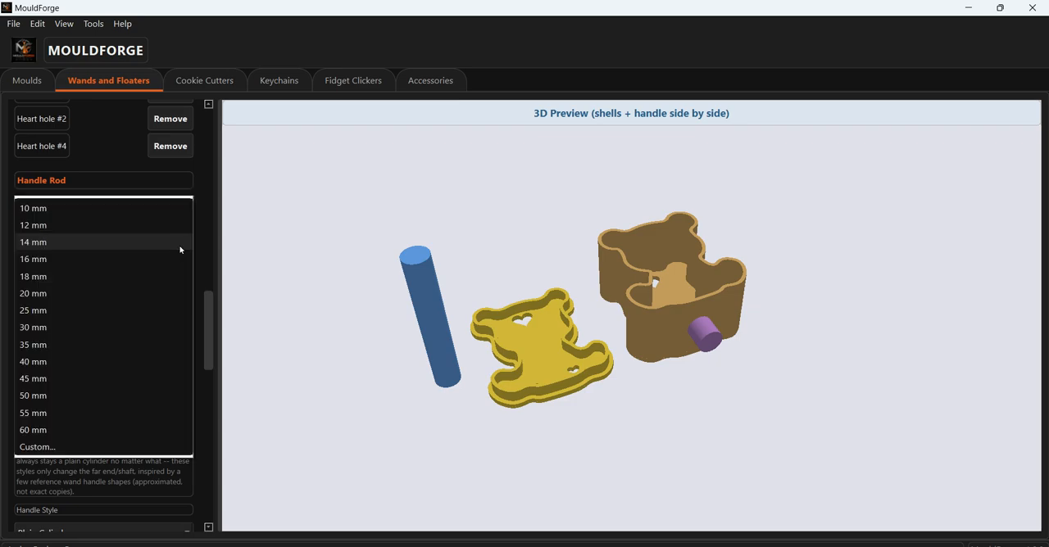
pyautogui.click(142, 301)
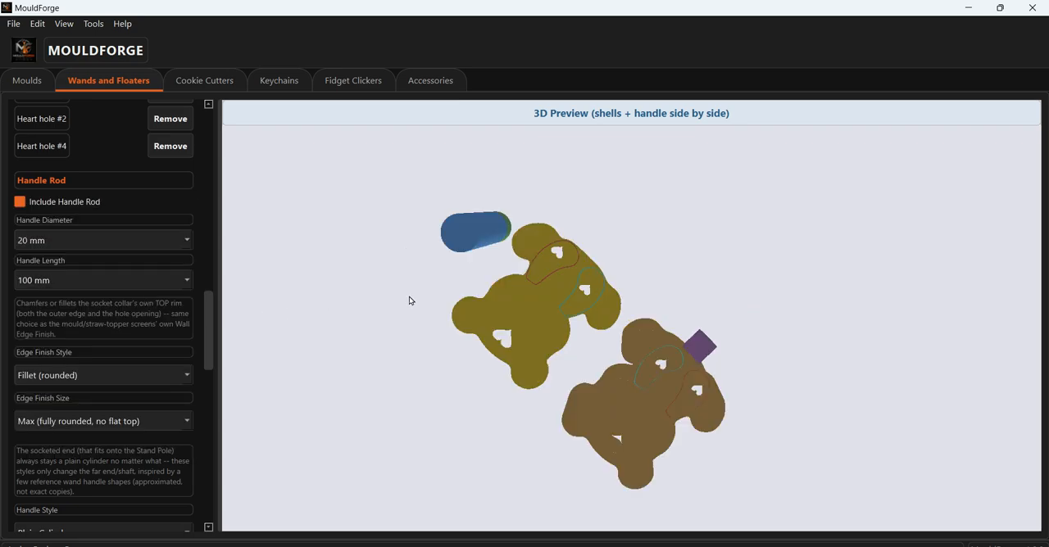
pyautogui.moveTo(509, 284); pyautogui.dragTo(505, 310)
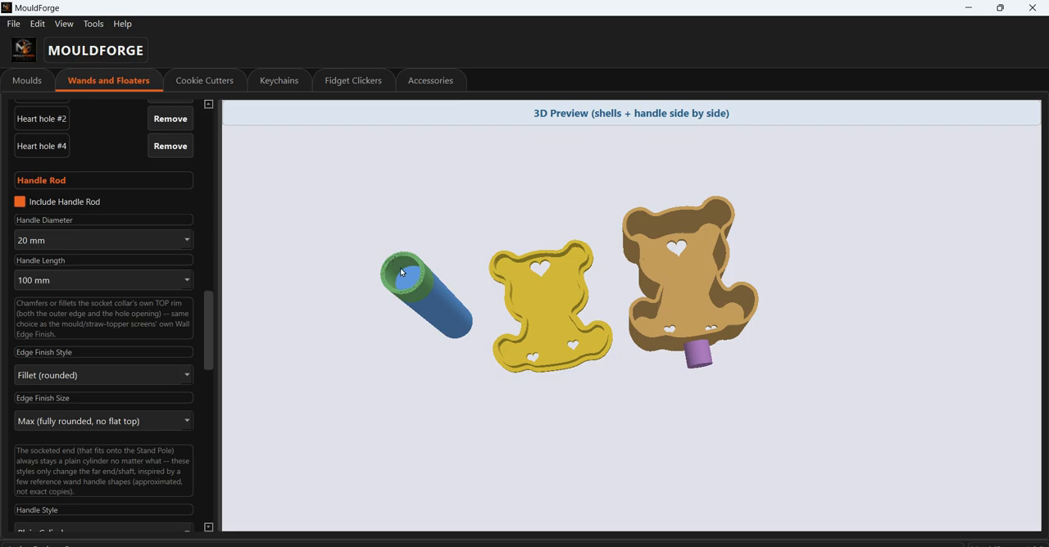
pyautogui.moveTo(456, 307); pyautogui.dragTo(780, 374)
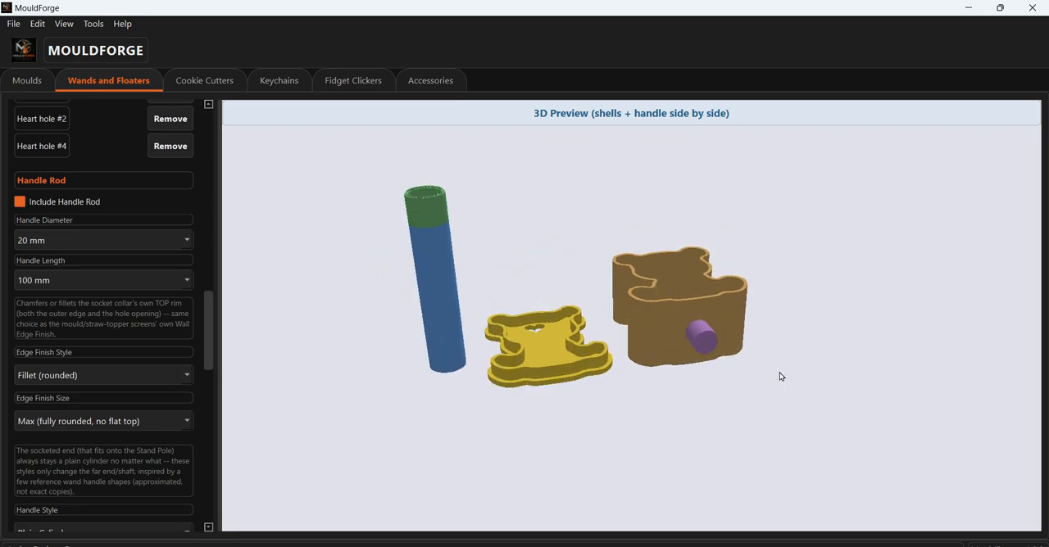
pyautogui.moveTo(719, 344); pyautogui.dragTo(744, 362)
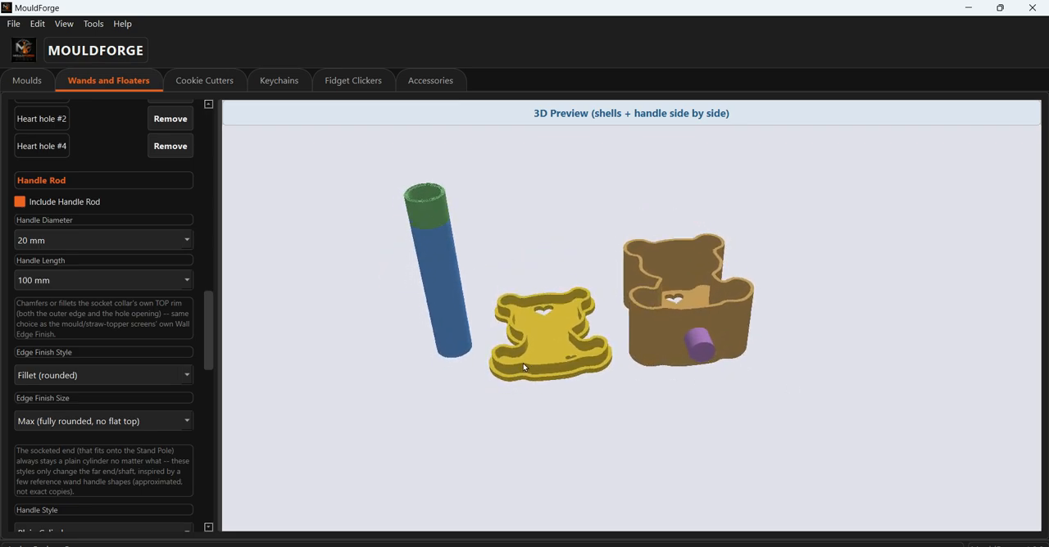
pyautogui.moveTo(523, 367); pyautogui.dragTo(433, 434)
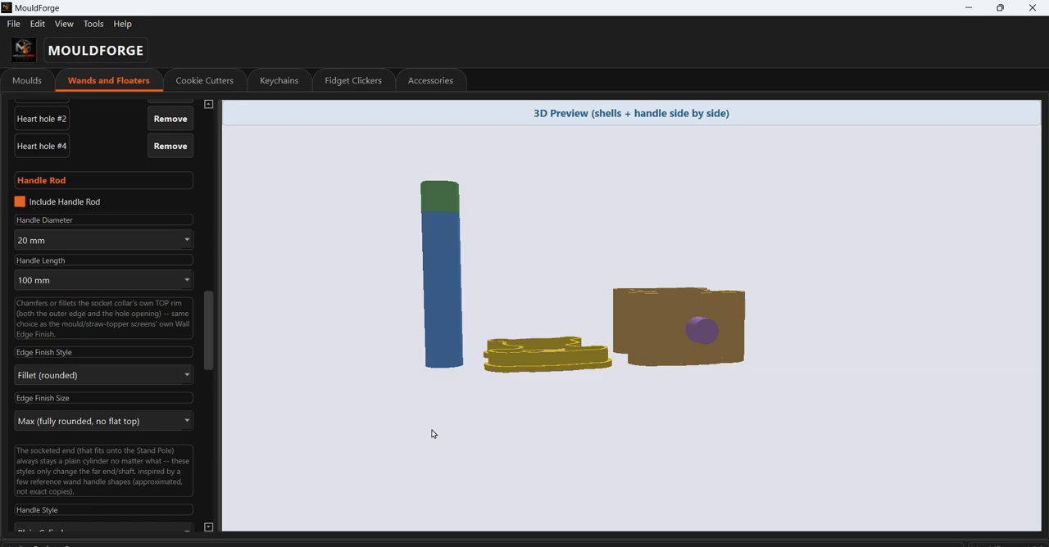
# - Set the handle length to 80 mm and view the shortened rod from above
pyautogui.click(178, 281)
pyautogui.click(101, 266)
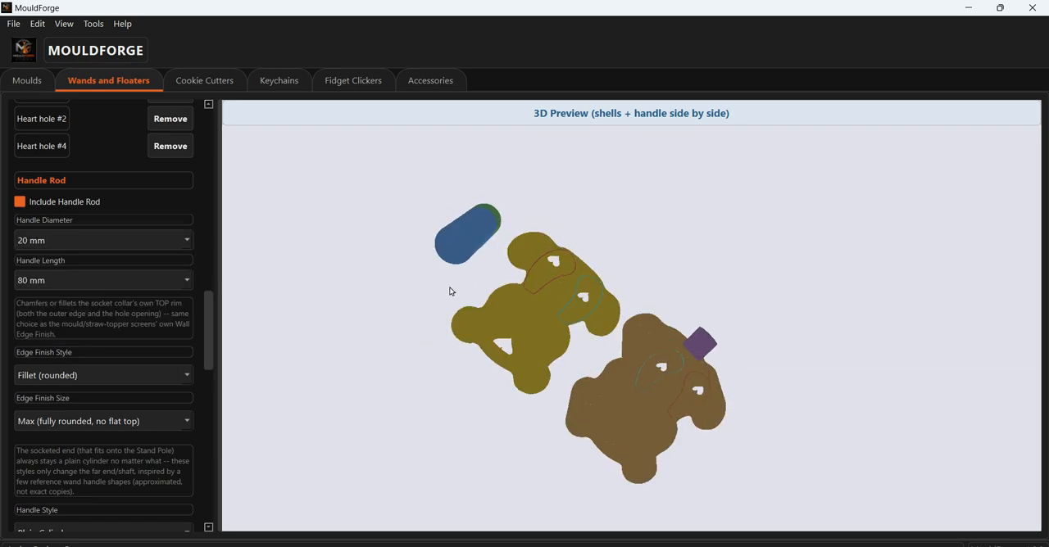
pyautogui.moveTo(450, 290); pyautogui.dragTo(435, 442)
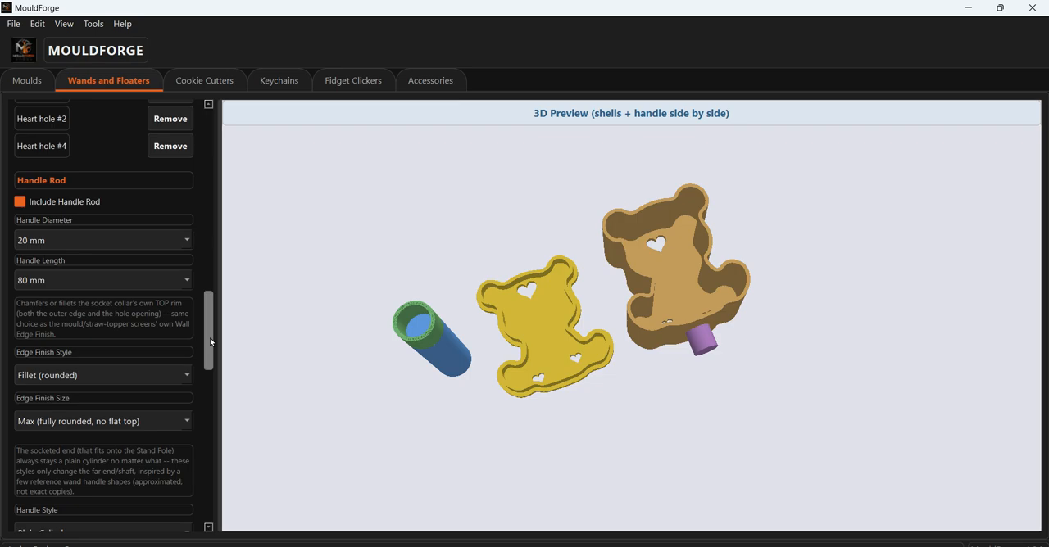
# - Change the handle style to Capsule (rounded far end)
pyautogui.moveTo(211, 343); pyautogui.dragTo(210, 362)
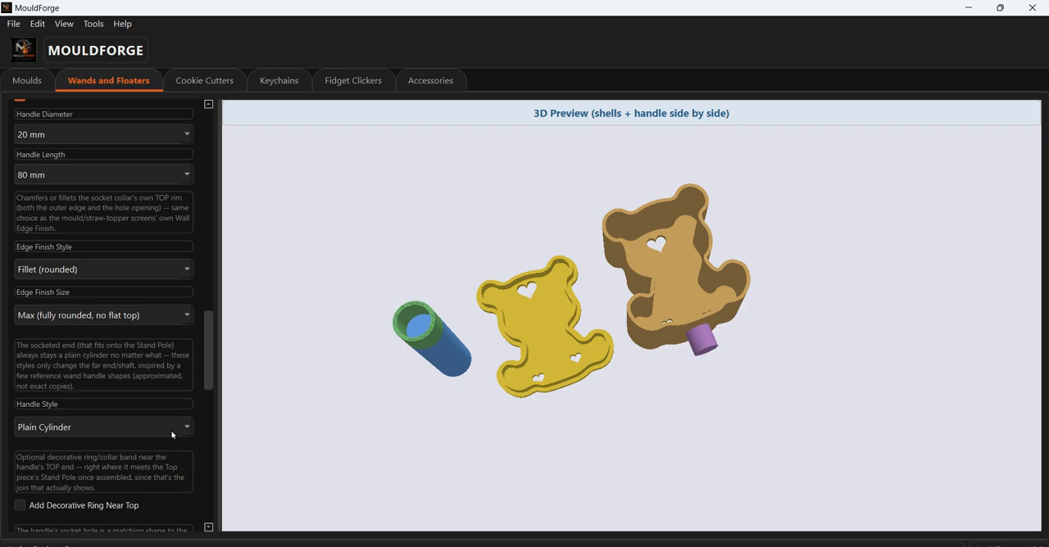
pyautogui.moveTo(206, 350); pyautogui.dragTo(214, 370)
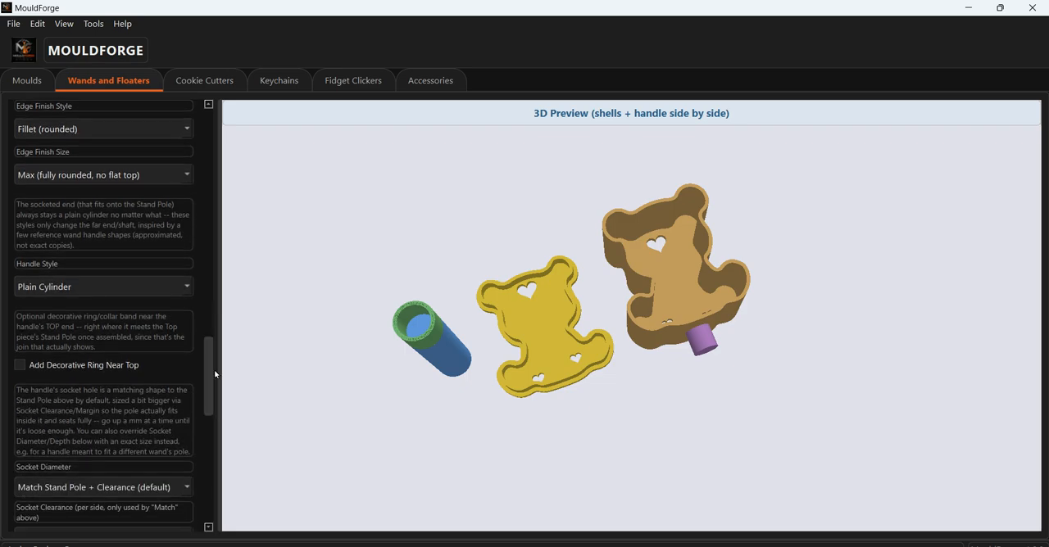
pyautogui.moveTo(291, 382); pyautogui.dragTo(332, 372)
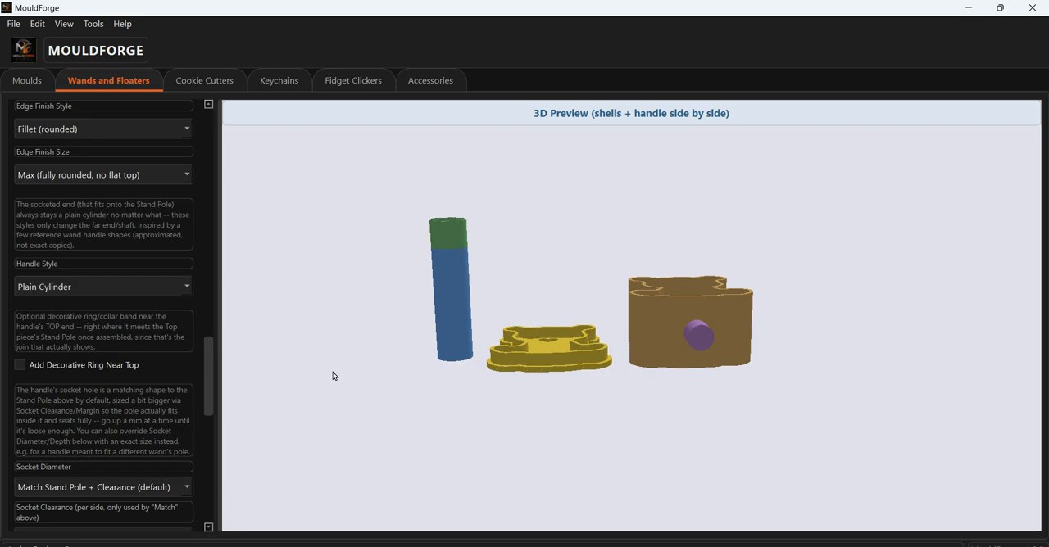
pyautogui.click(155, 289)
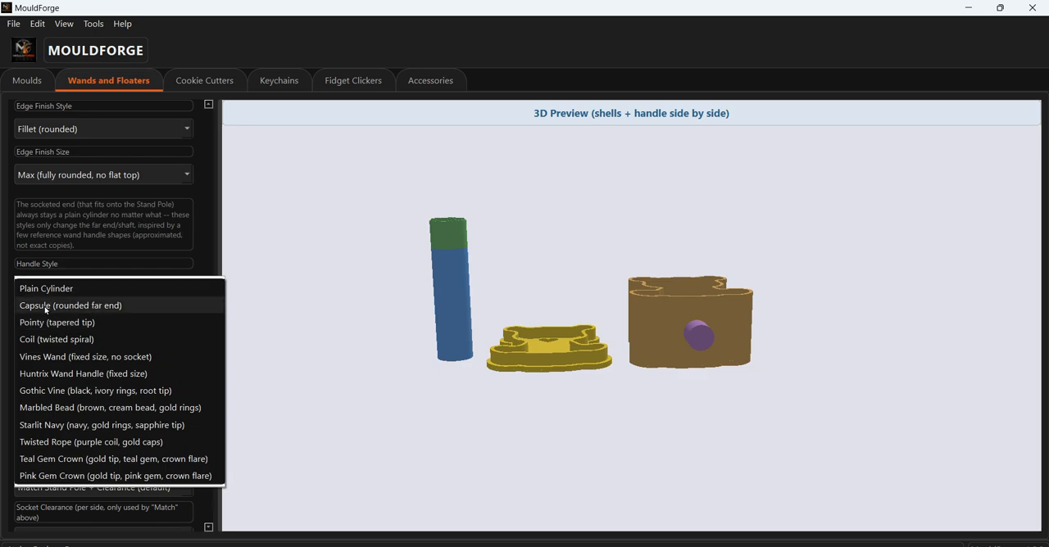
pyautogui.click(442, 347)
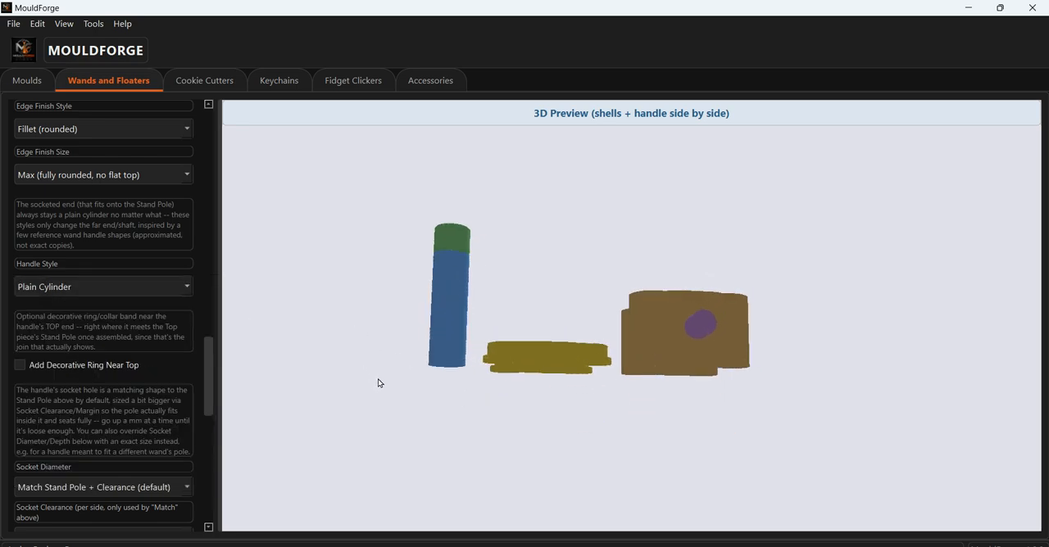
pyautogui.click(141, 288)
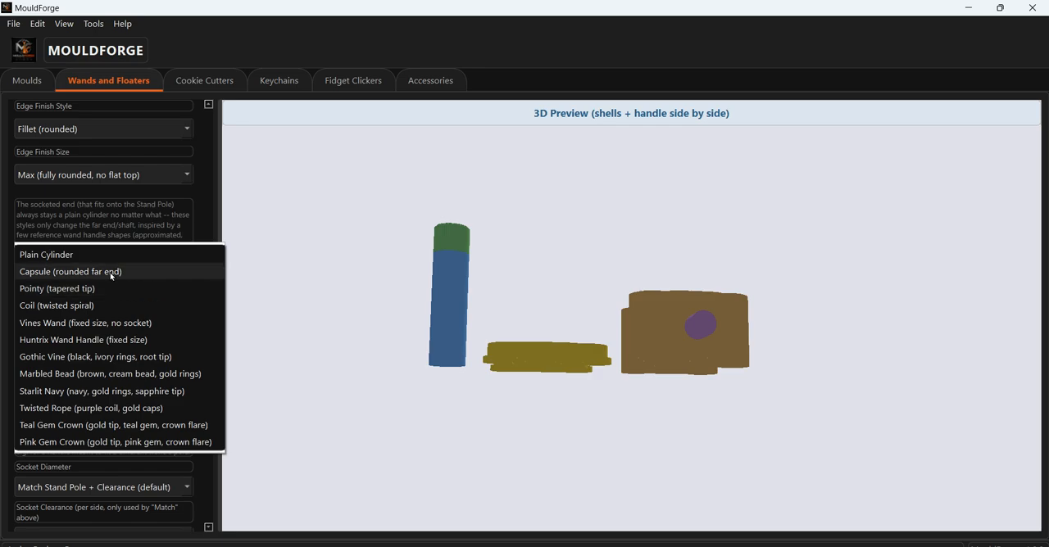
pyautogui.click(132, 271)
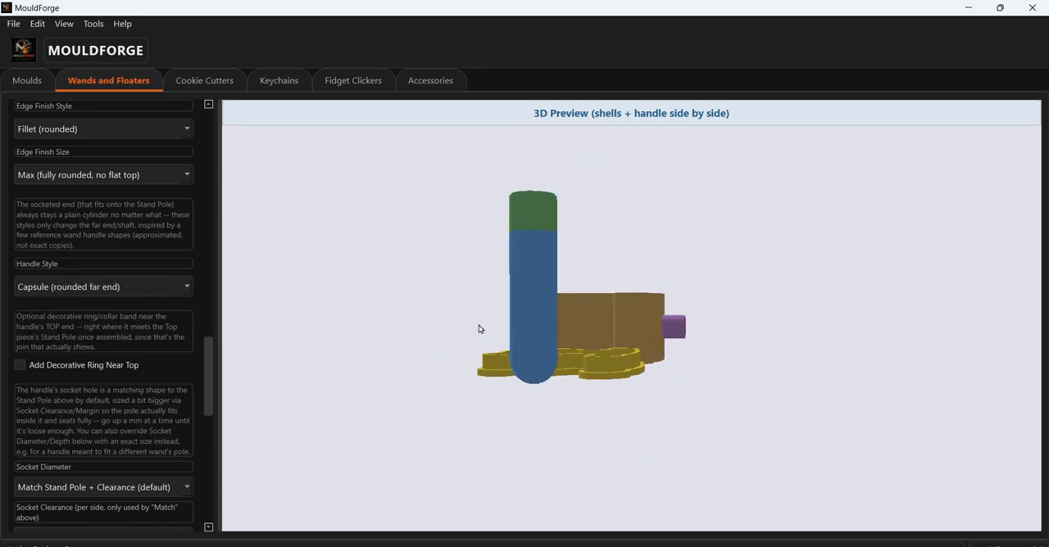
# - Try the Pointy (tapered tip) and Coil (twisted spiral) handle styles and view each from the side
pyautogui.click(101, 288)
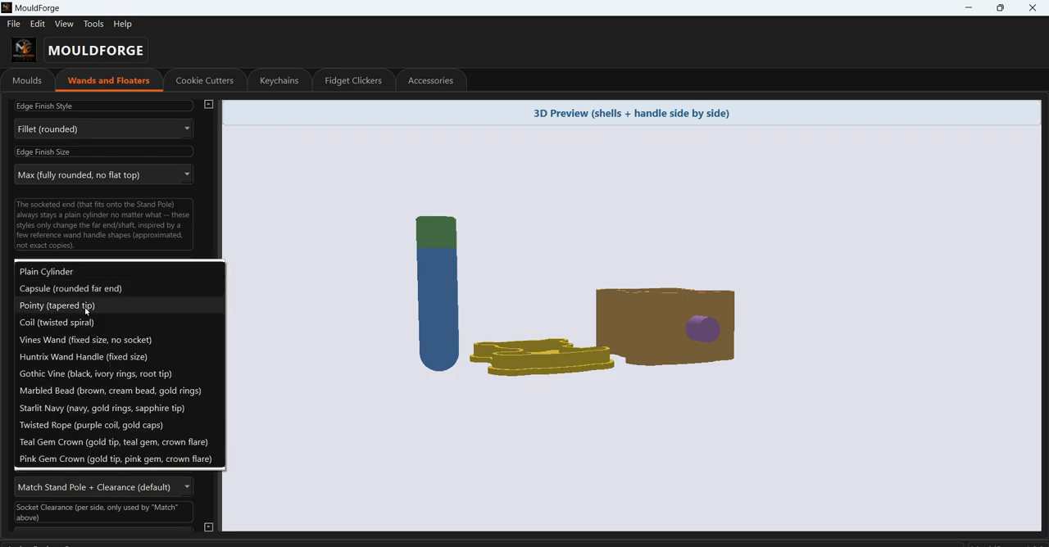
pyautogui.press('Escape')
pyautogui.moveTo(459, 316); pyautogui.dragTo(440, 377)
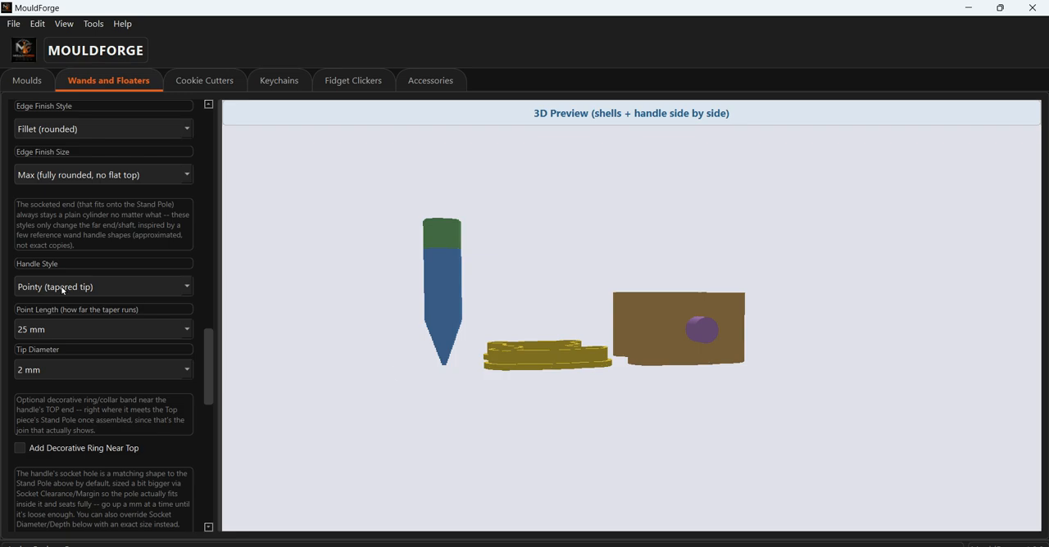
pyautogui.click(168, 289)
pyautogui.click(107, 306)
pyautogui.moveTo(437, 291); pyautogui.dragTo(427, 358)
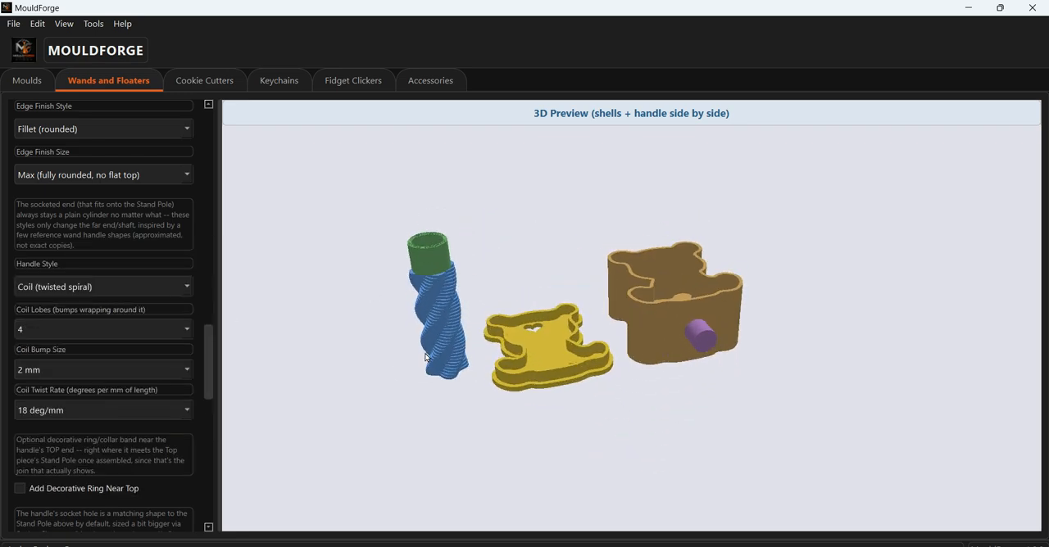
# - Try the Vines Wand (fixed size, no socket) handle style and inspect it beside the bear pieces
pyautogui.click(159, 285)
pyautogui.click(125, 305)
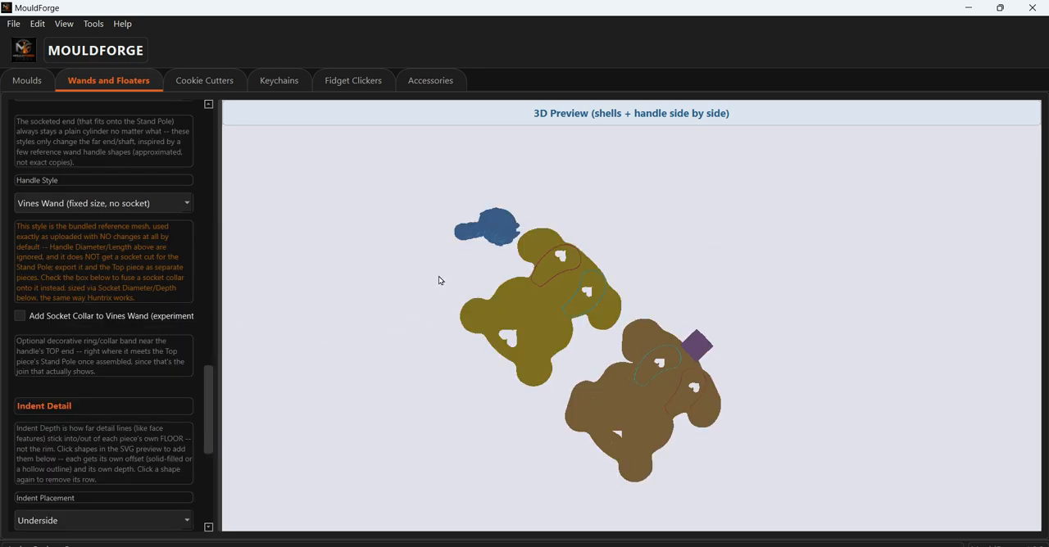
pyautogui.moveTo(439, 277); pyautogui.dragTo(428, 365)
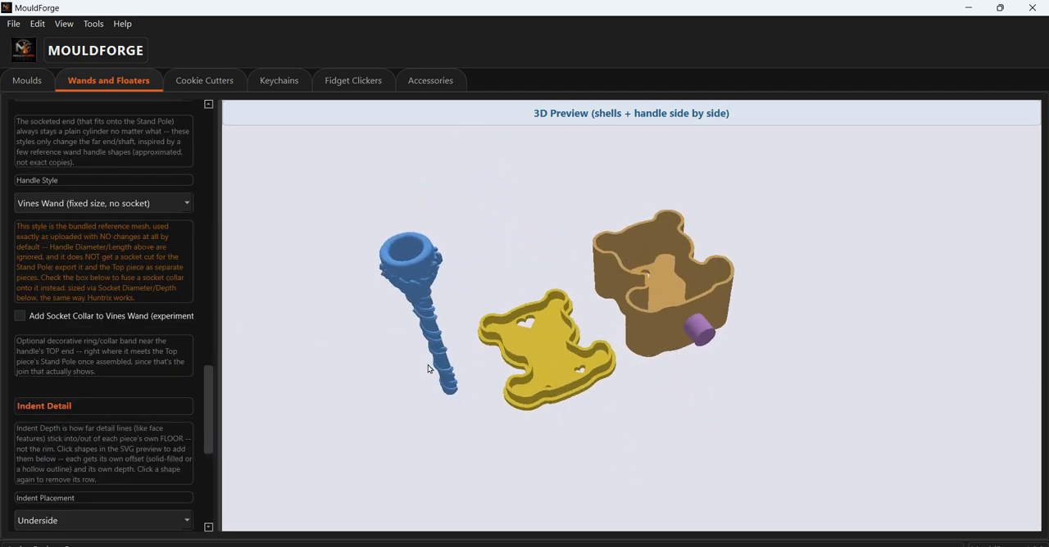
pyautogui.moveTo(430, 287)
pyautogui.mouseDown()
pyautogui.moveTo(440, 238)
pyautogui.moveTo(443, 297)
pyautogui.moveTo(431, 284)
pyautogui.moveTo(433, 297)
pyautogui.mouseUp()
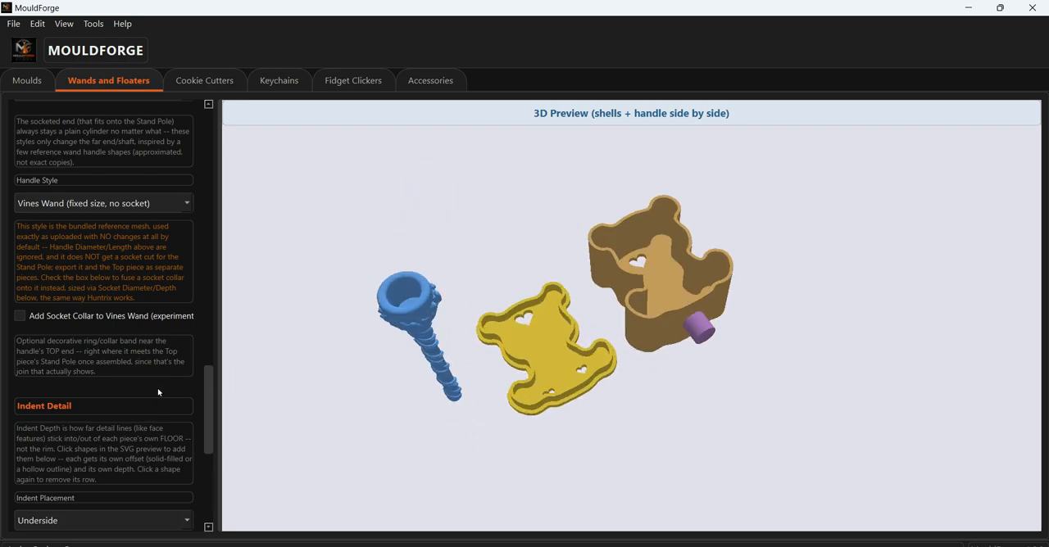
# - Try the Huntrix Wand Handle (fixed size) and Gothic Vine (black, ivory rings, root tip) handle styles
pyautogui.click(179, 204)
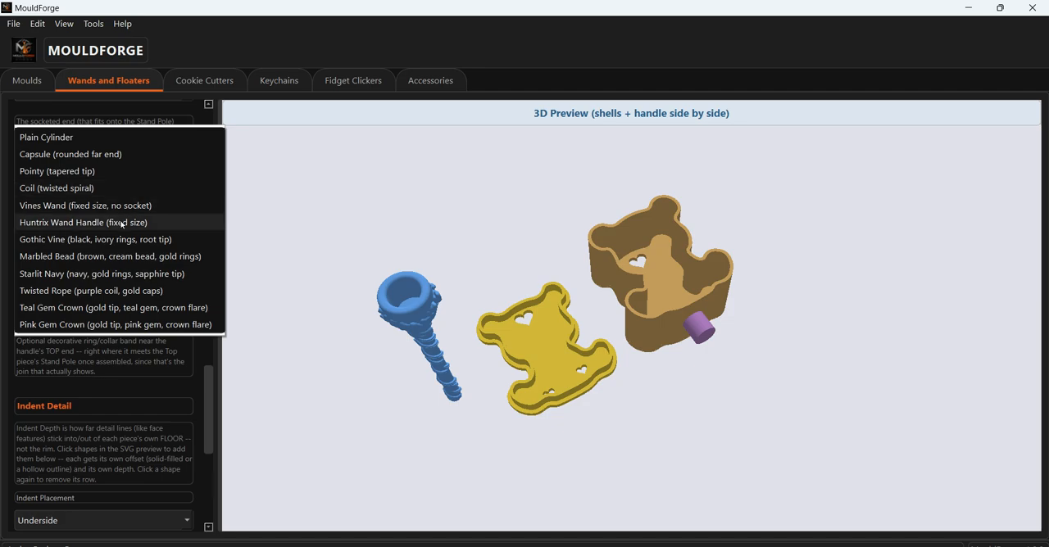
pyautogui.click(289, 326)
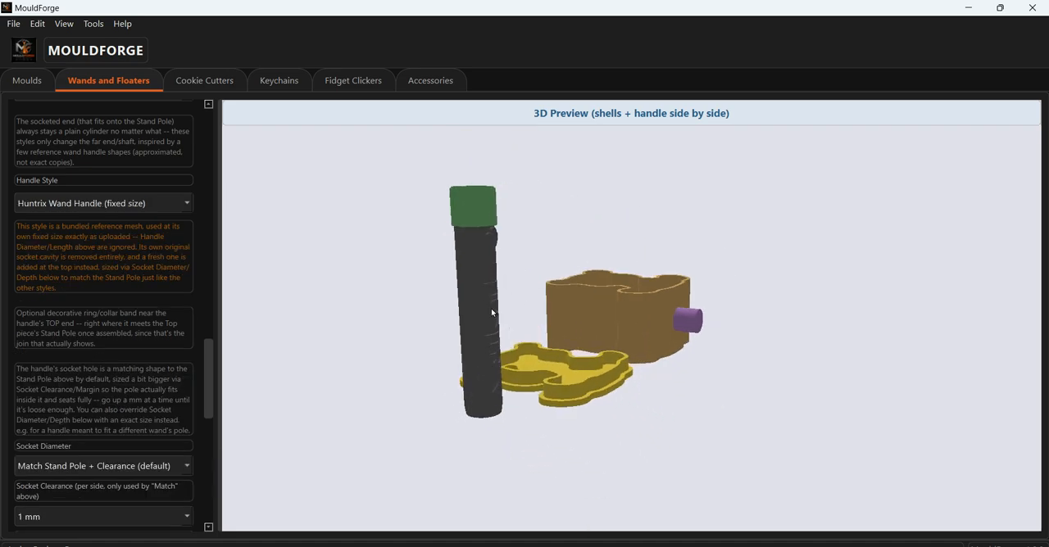
pyautogui.click(132, 205)
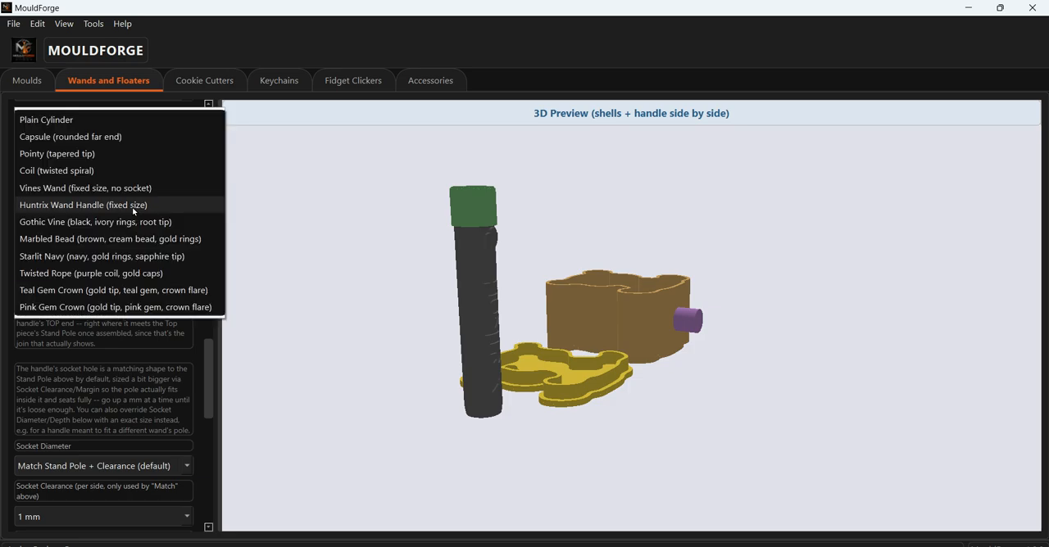
pyautogui.click(86, 228)
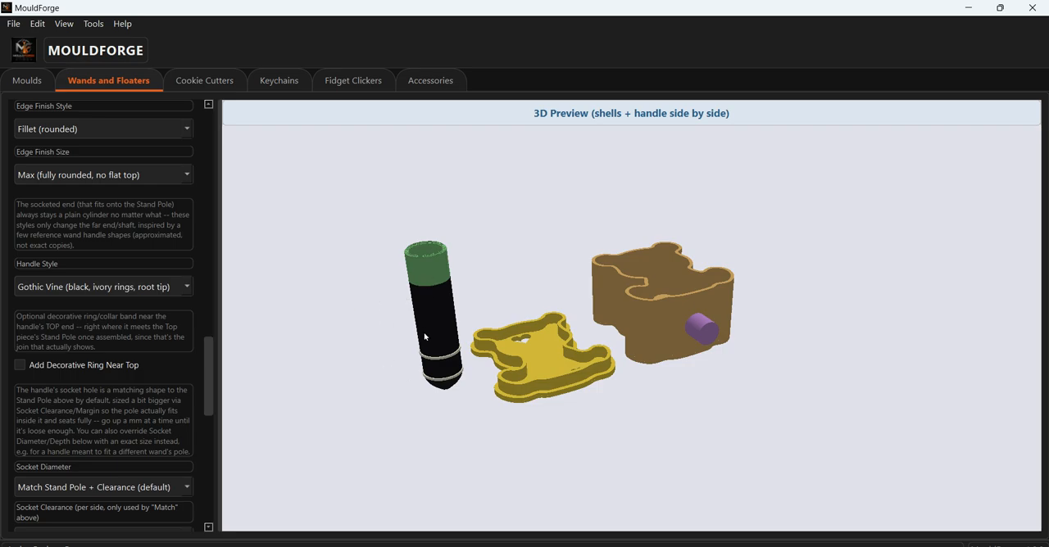
# - Try the Marbled Bead (brown, cream bead, gold rings) handle style and inspect its bead and tip up close
pyautogui.click(156, 288)
pyautogui.press('Escape')
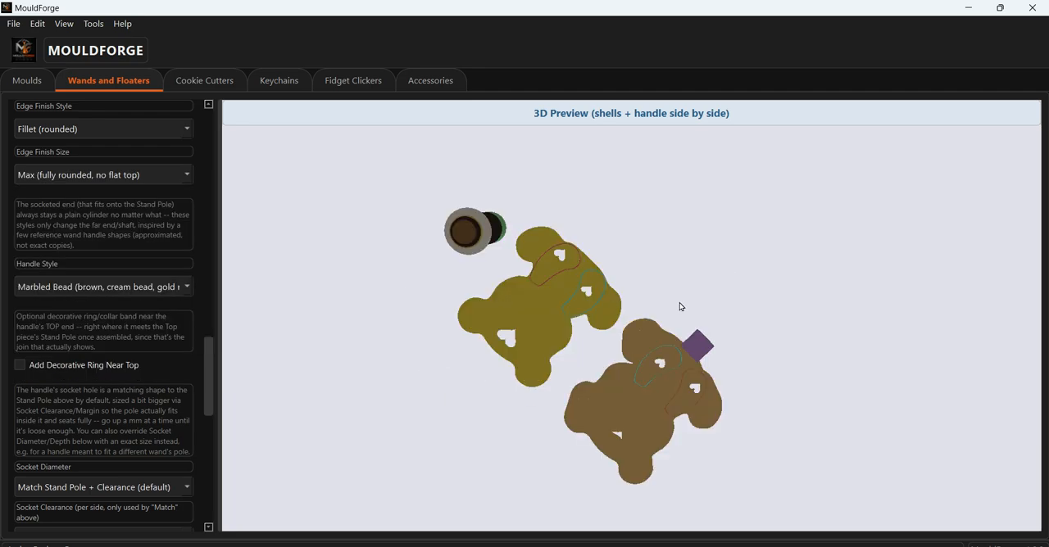
pyautogui.moveTo(682, 237); pyautogui.dragTo(669, 305)
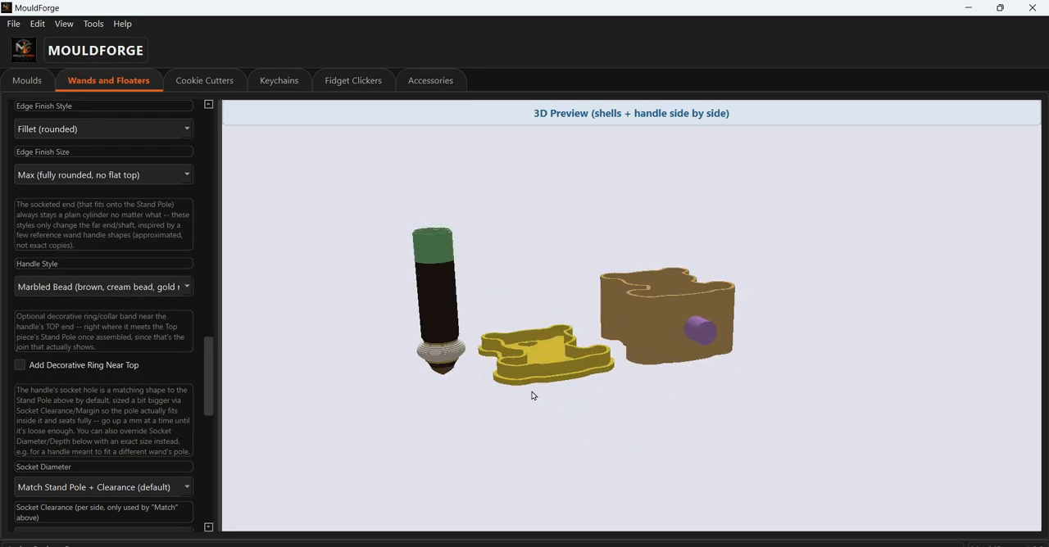
pyautogui.scroll(3, 533, 391)
pyautogui.moveTo(392, 269); pyautogui.dragTo(406, 242)
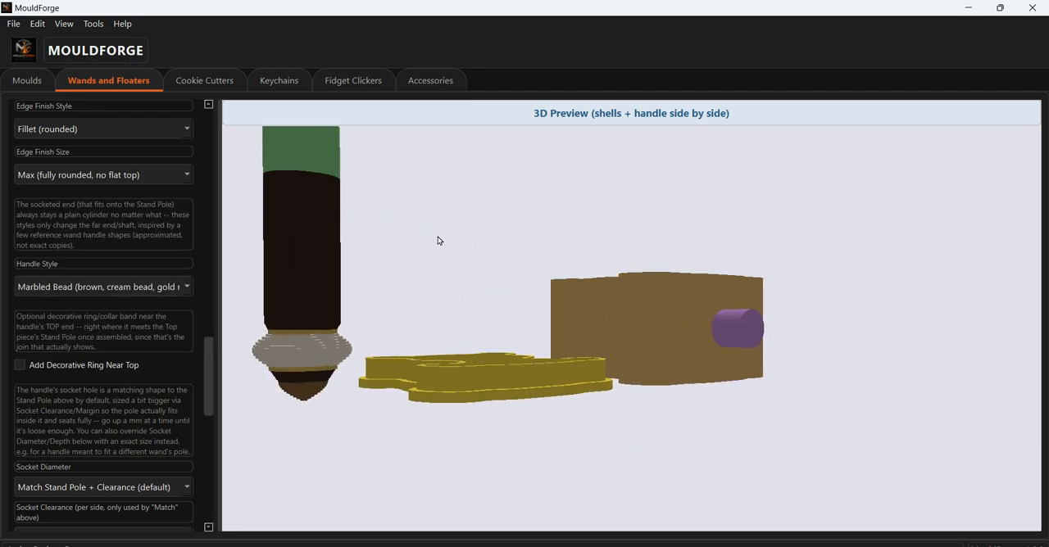
# - Try the Starlit Navy (navy, gold rings, sapphire tip) and Teal Gem Crown handle styles and view each from the side
pyautogui.click(187, 289)
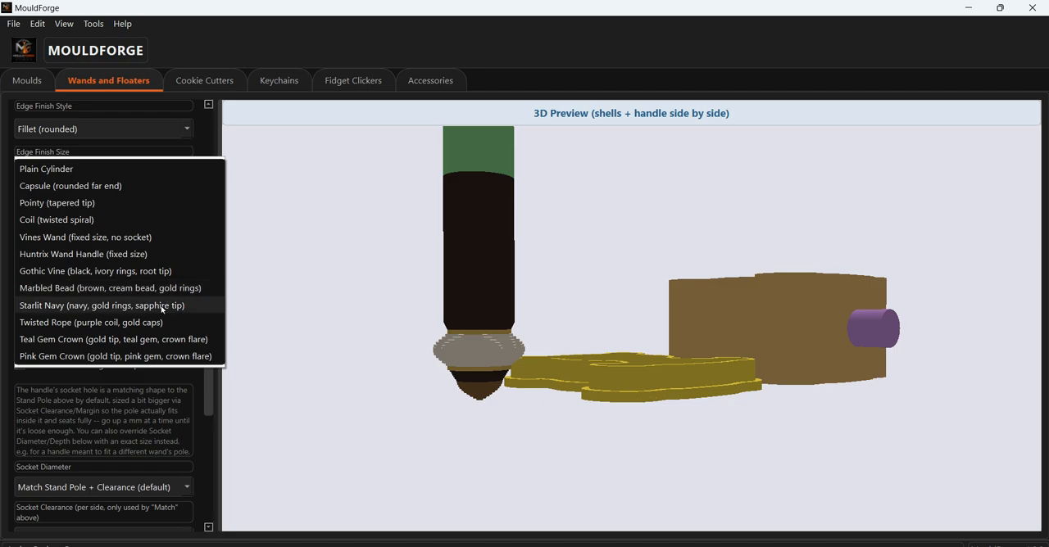
pyautogui.click(168, 306)
pyautogui.moveTo(628, 251); pyautogui.dragTo(602, 321)
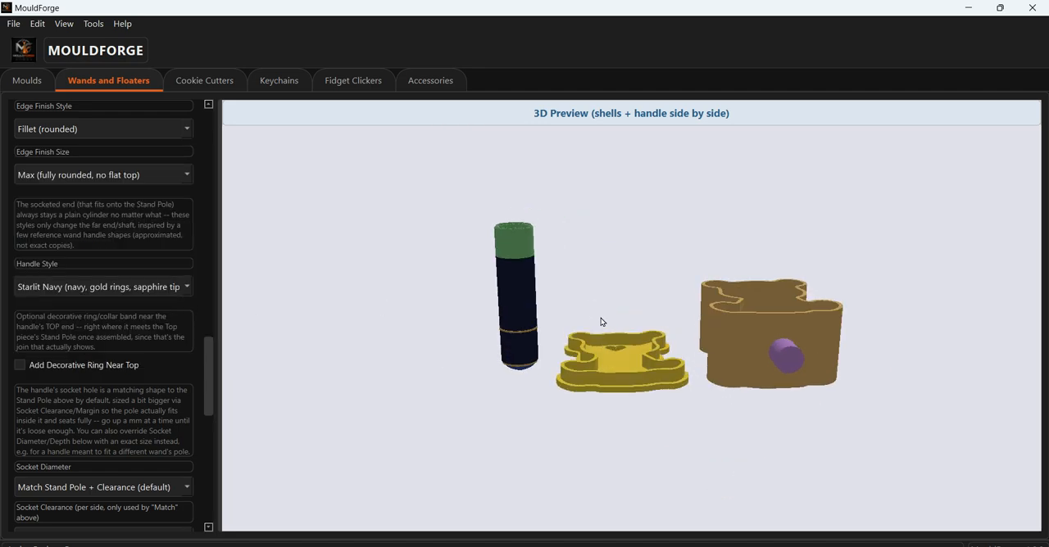
pyautogui.click(136, 289)
pyautogui.click(125, 322)
pyautogui.moveTo(475, 347); pyautogui.dragTo(471, 375)
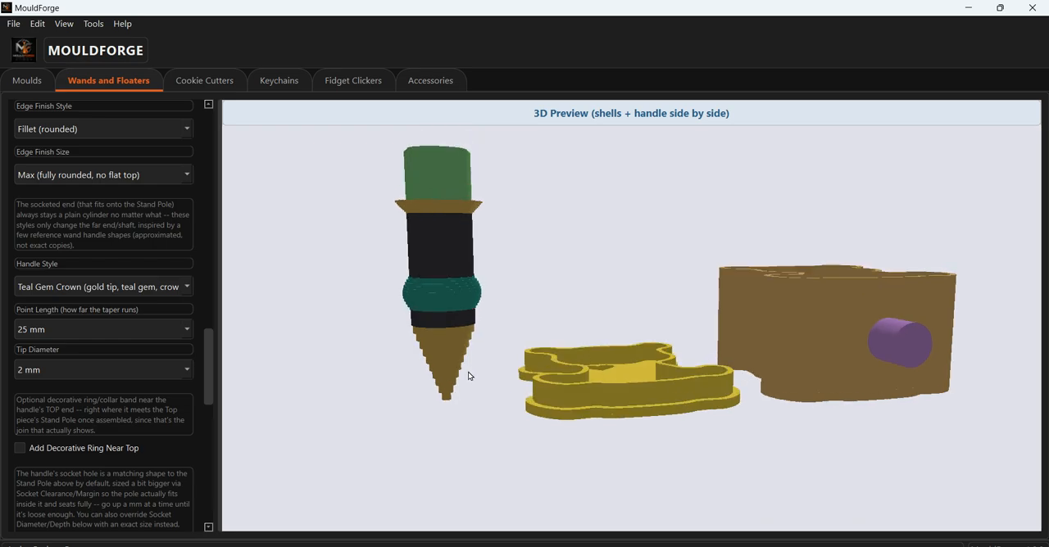
# - Try the Pink Gem Crown handle style, view it from the side, and return the handle style to Capsule (rounded far end)
pyautogui.click(164, 287)
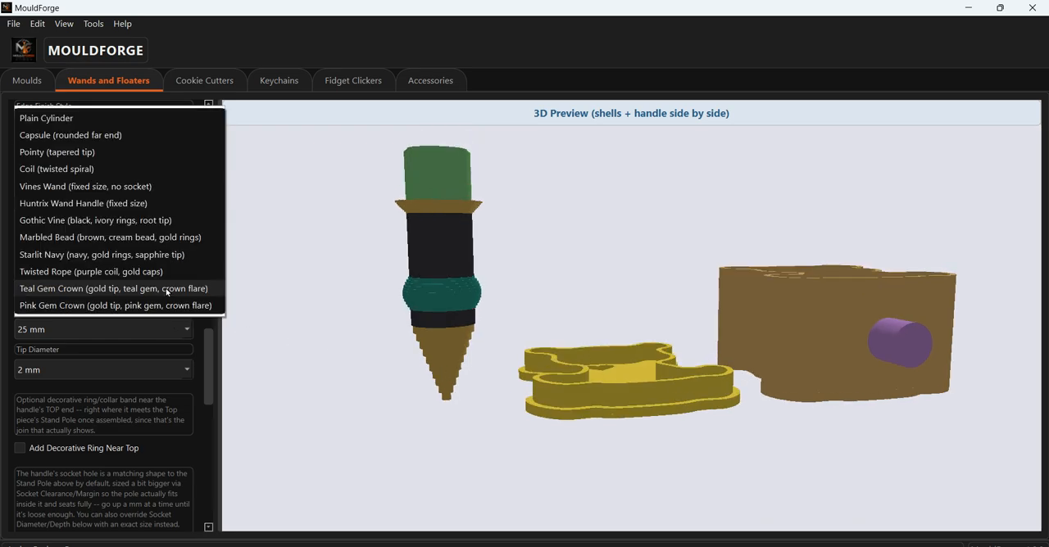
pyautogui.click(154, 307)
pyautogui.moveTo(593, 263); pyautogui.dragTo(587, 320)
pyautogui.scroll(2, 587, 318)
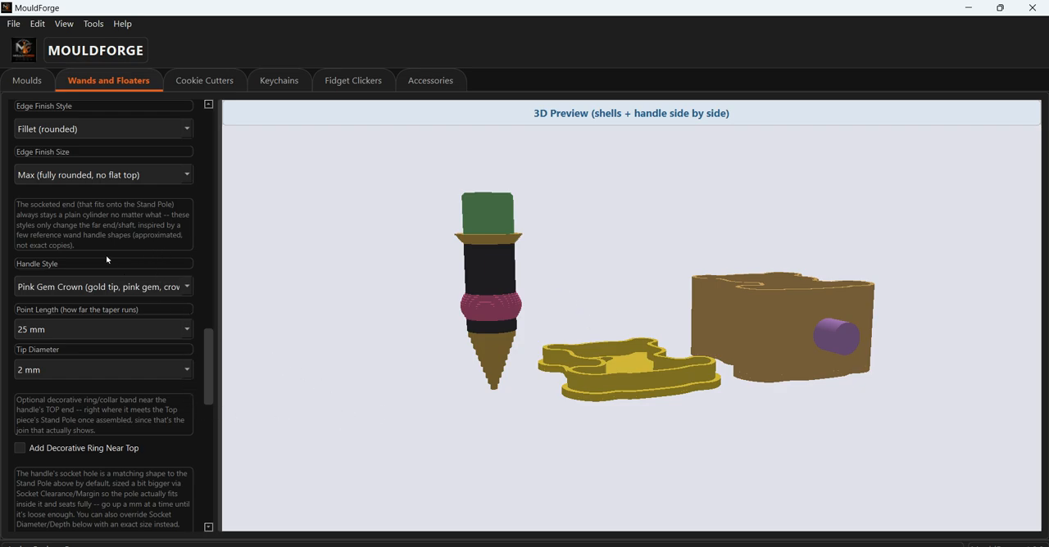
pyautogui.click(160, 290)
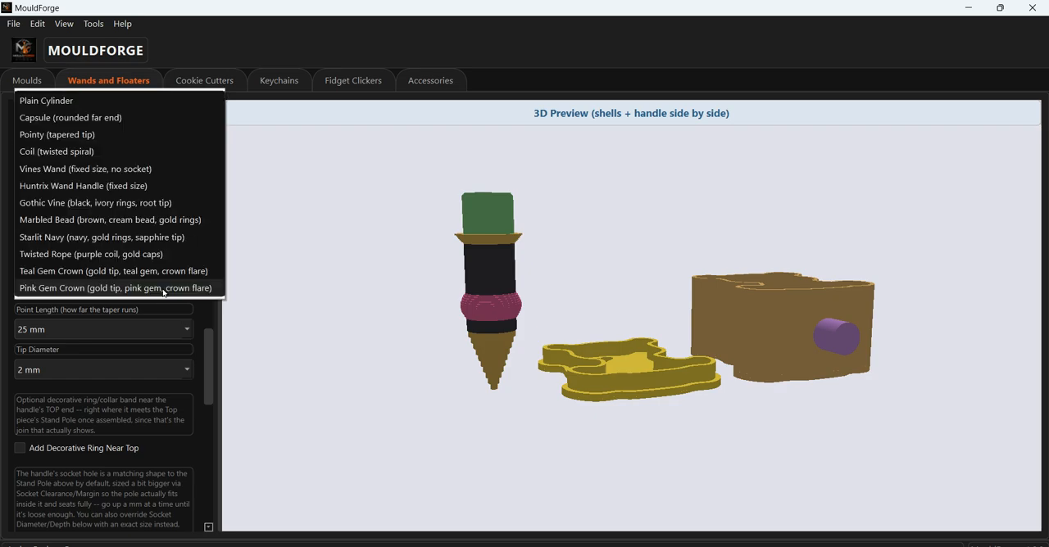
pyautogui.click(88, 117)
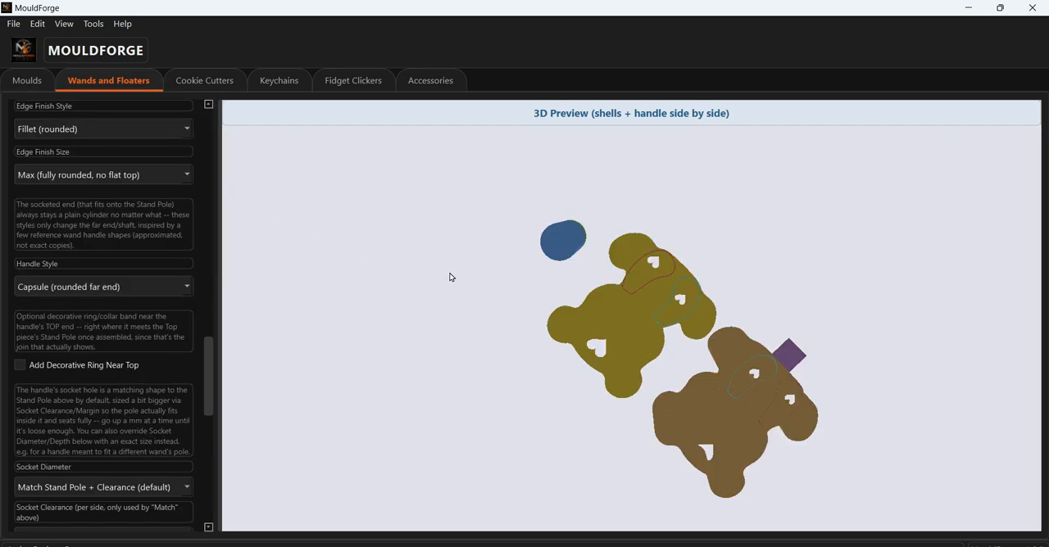
# - Add a decorative raised ring near the handle's top with a ring width of 5 mm and a ring size of 3 mm
pyautogui.click(25, 368)
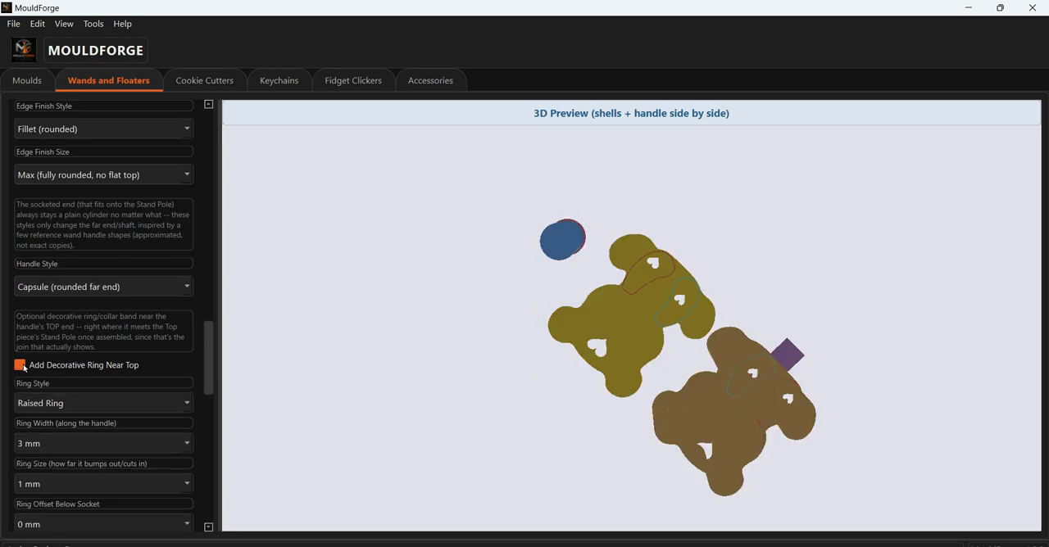
pyautogui.scroll(3, 522, 312)
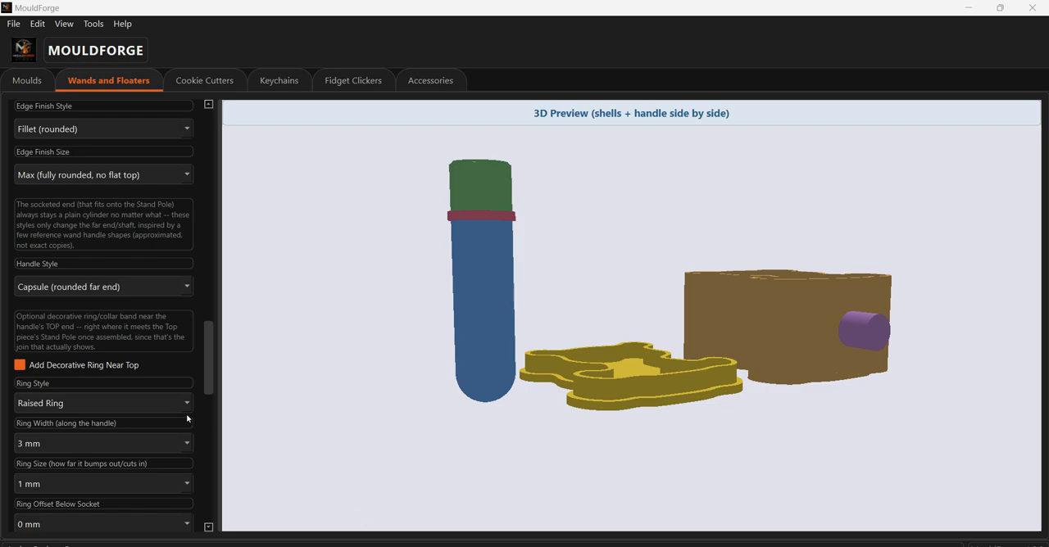
pyautogui.click(161, 443)
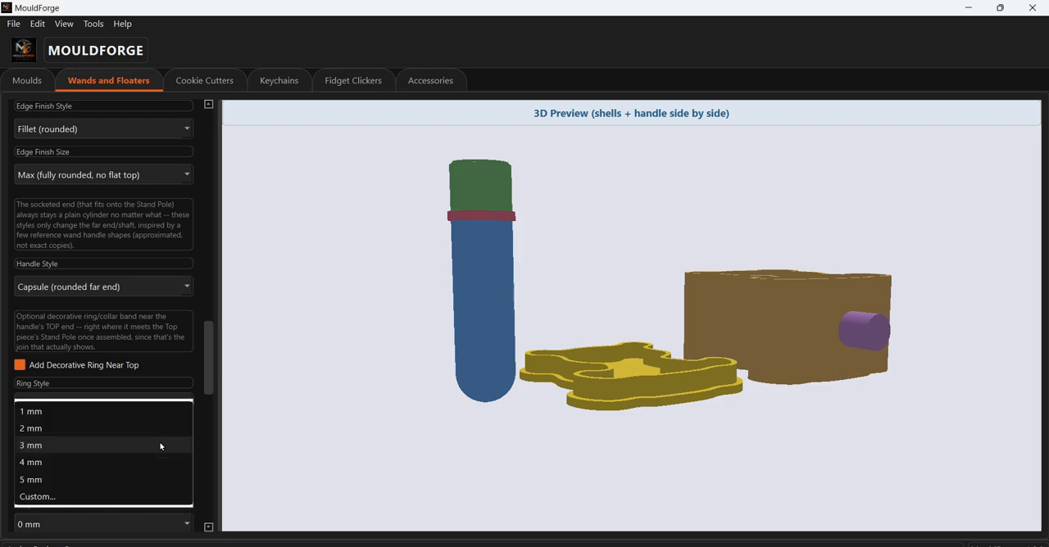
pyautogui.click(130, 478)
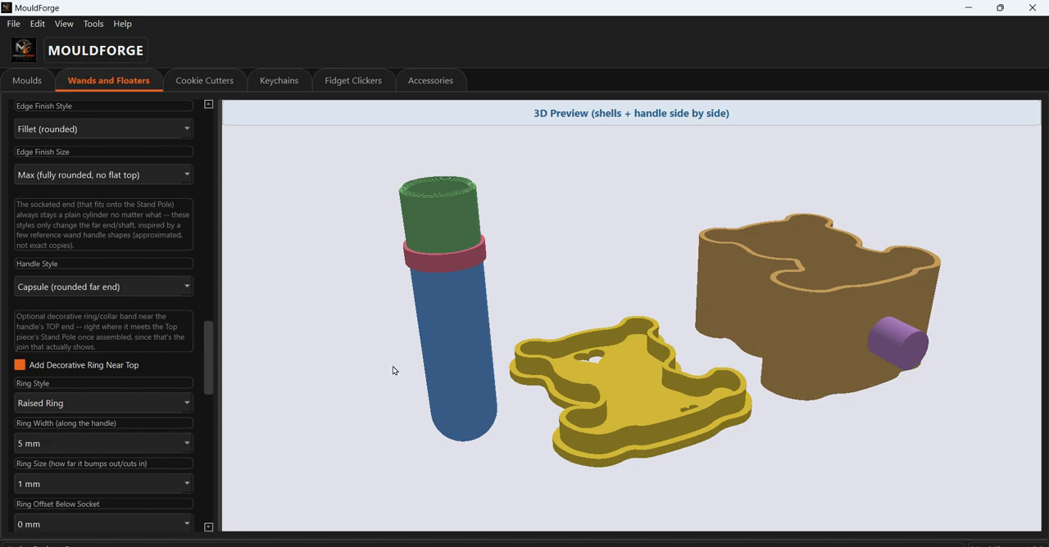
pyautogui.click(165, 487)
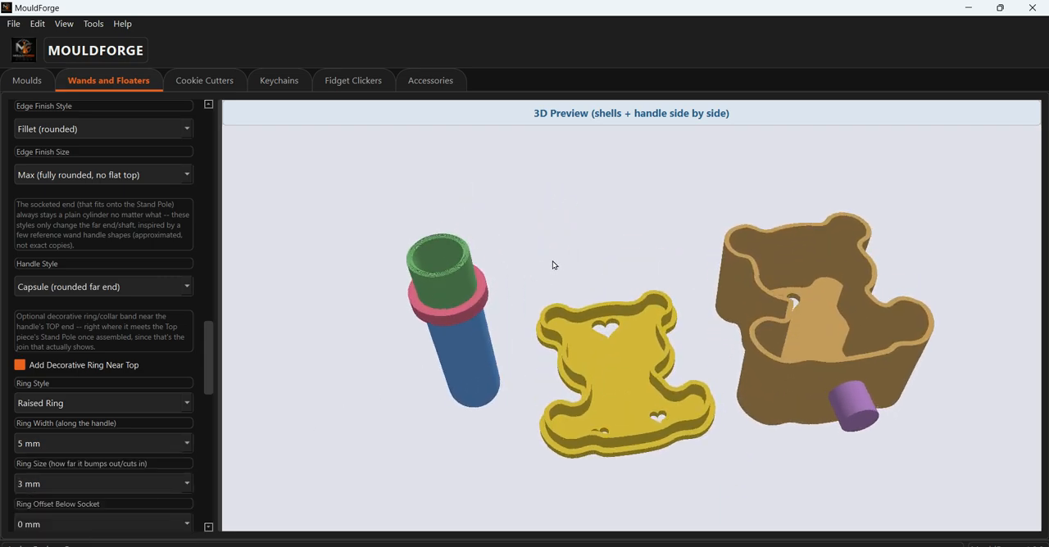
# - Offset the decorative ring 5 mm below the socket, inspect it, and remove the ring from the handle
pyautogui.scroll(-4, 210, 385)
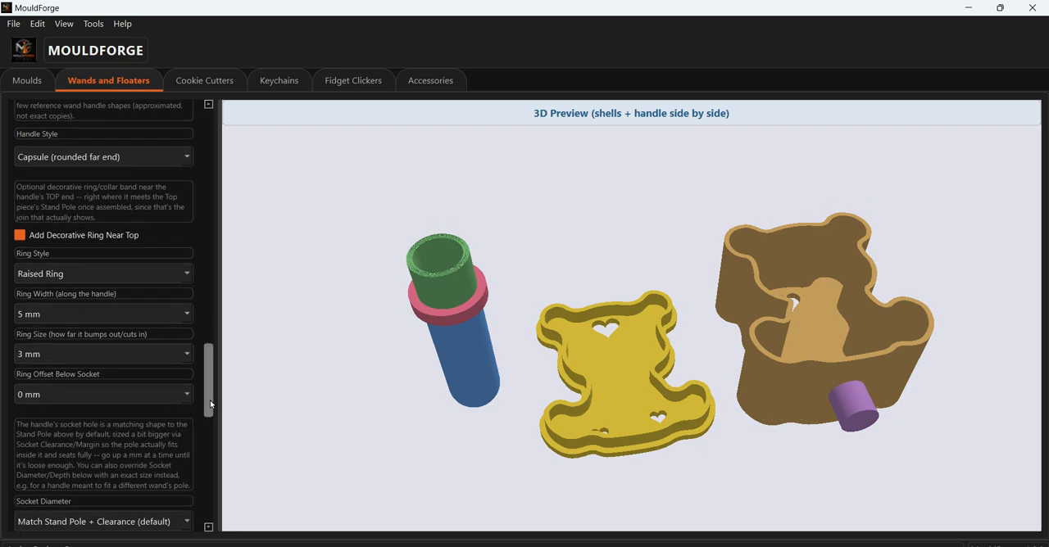
pyautogui.click(174, 344)
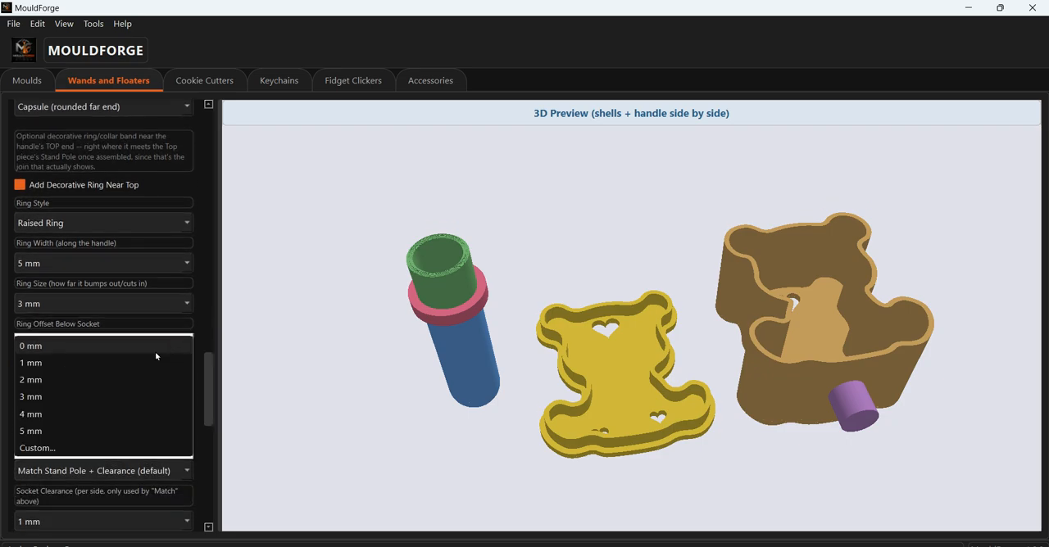
pyautogui.click(74, 430)
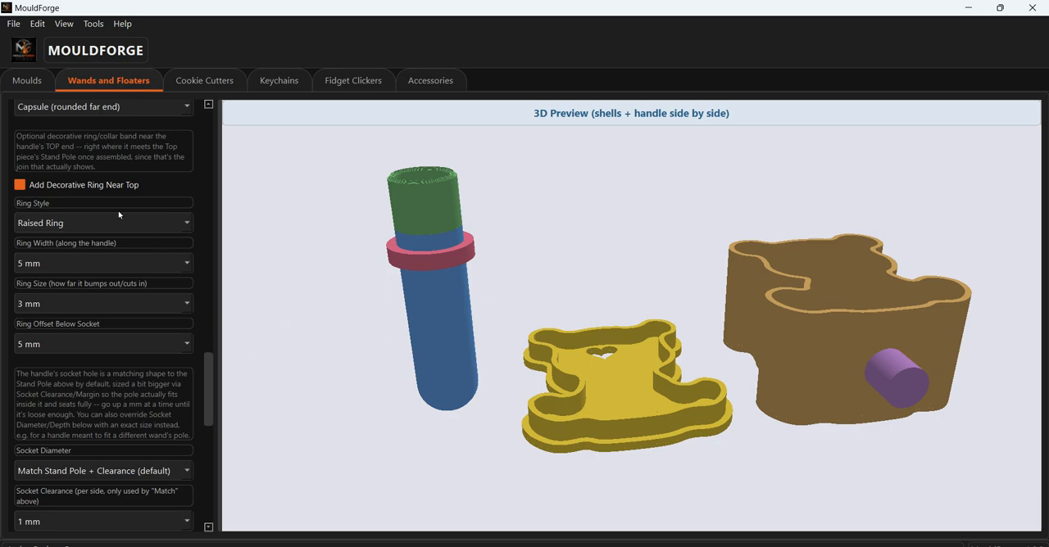
pyautogui.click(20, 186)
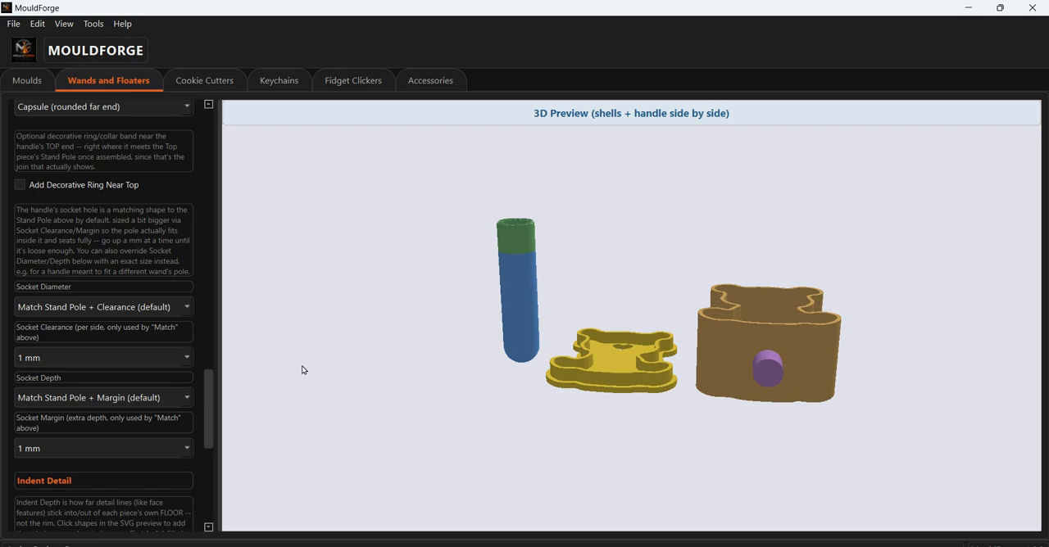
# - Inspect the indent outlines on the undersides of both bear pieces and change the indent placement to Top
pyautogui.moveTo(209, 421); pyautogui.dragTo(204, 456)
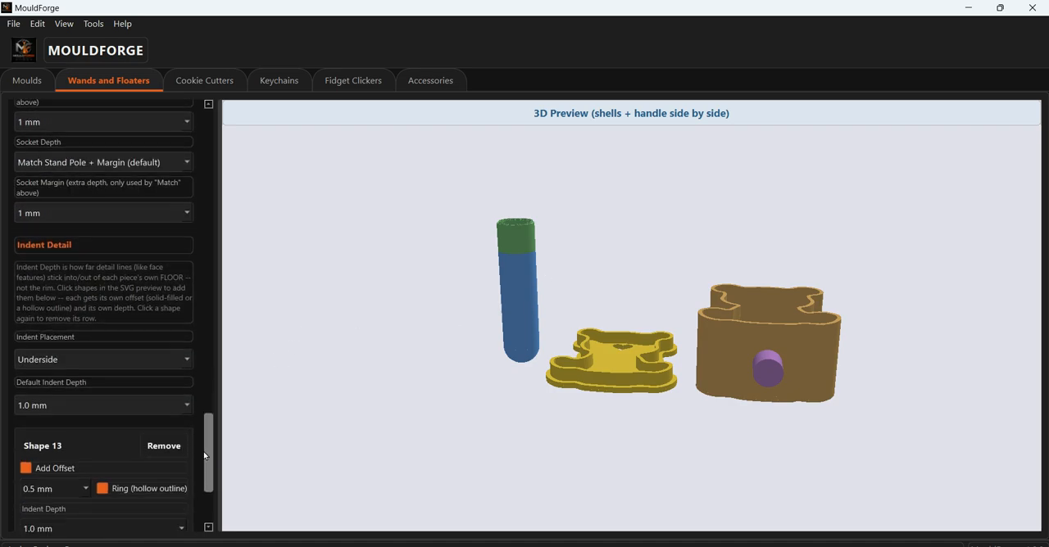
pyautogui.scroll(-1, 203, 452)
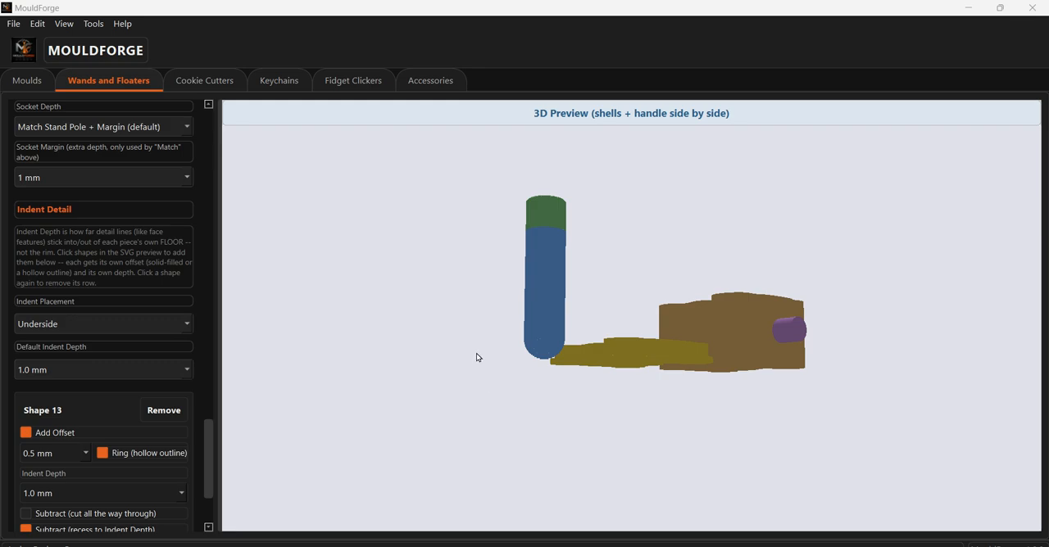
pyautogui.moveTo(486, 319); pyautogui.dragTo(714, 188)
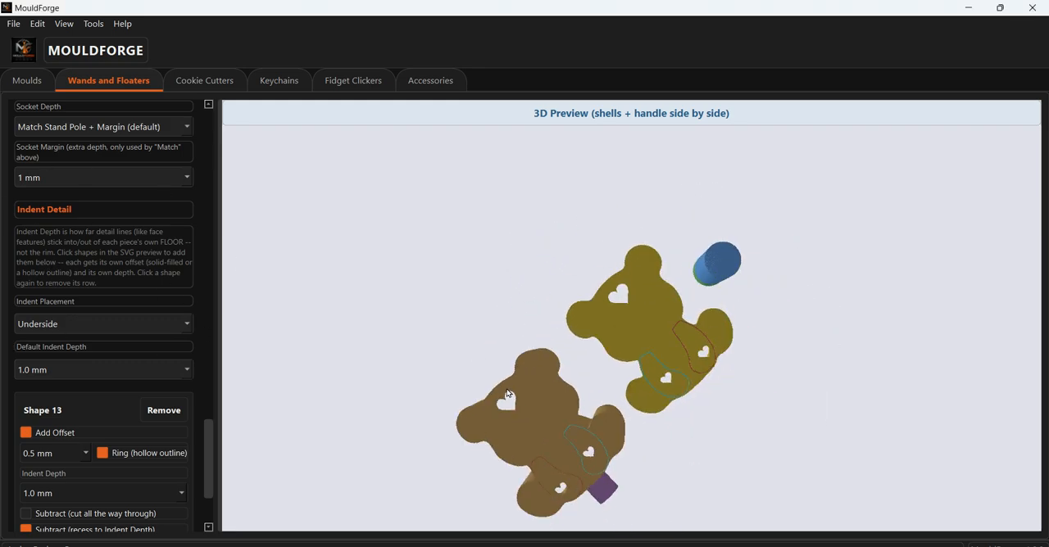
pyautogui.moveTo(478, 365); pyautogui.dragTo(562, 358)
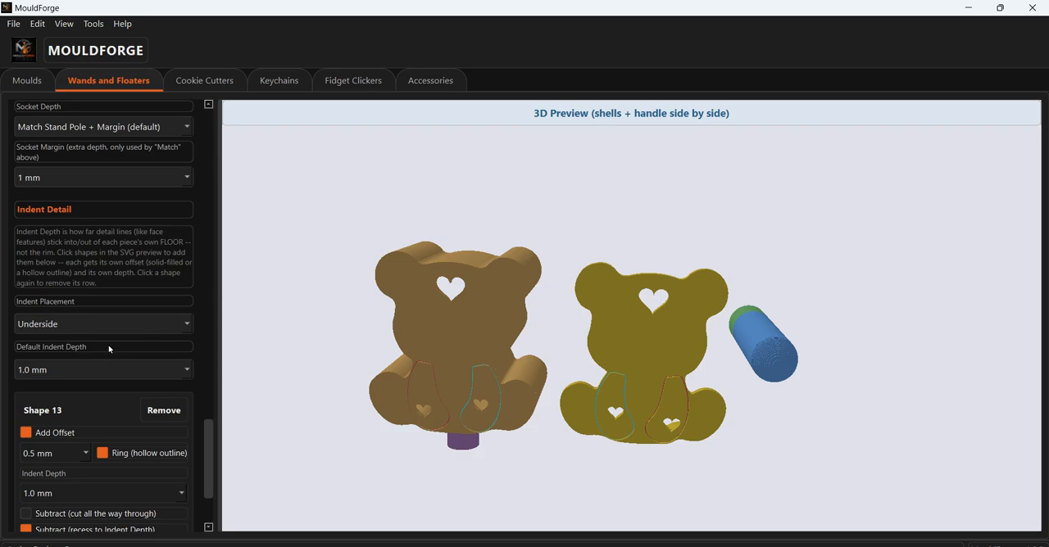
pyautogui.click(136, 326)
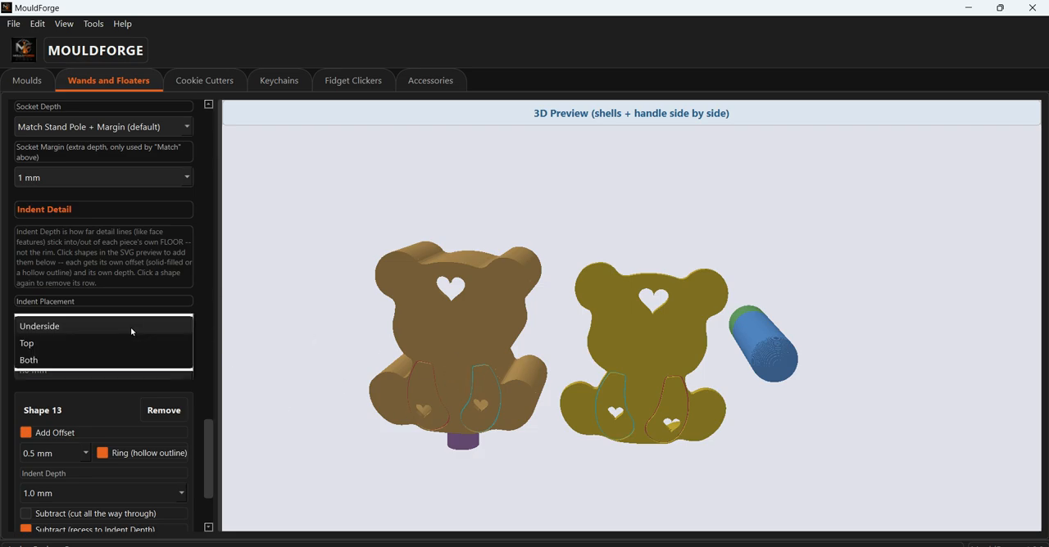
pyautogui.press('Escape')
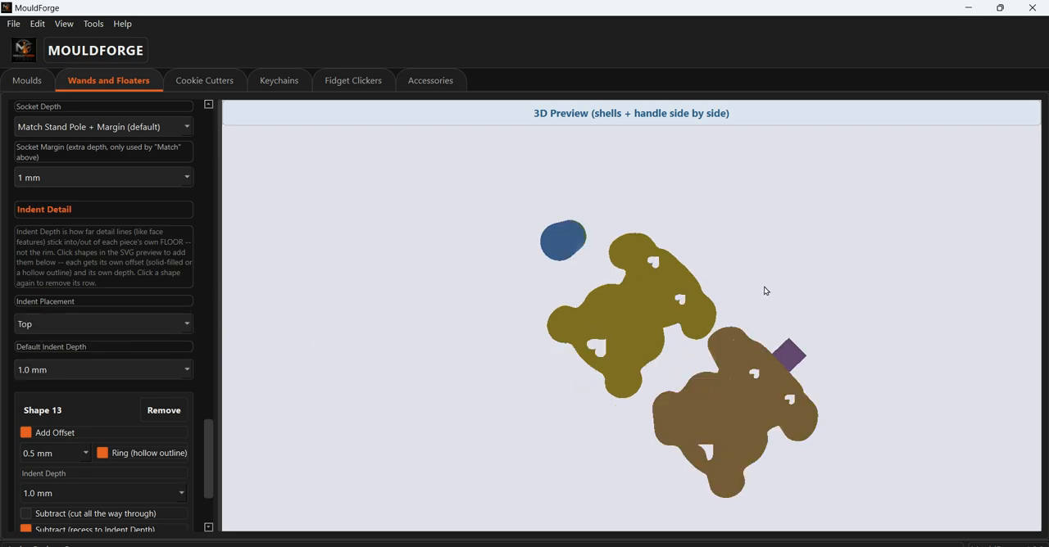
# - Inspect the top indents, try the Both indent placement, and set the placement back to Underside
pyautogui.scroll(2, 758, 378)
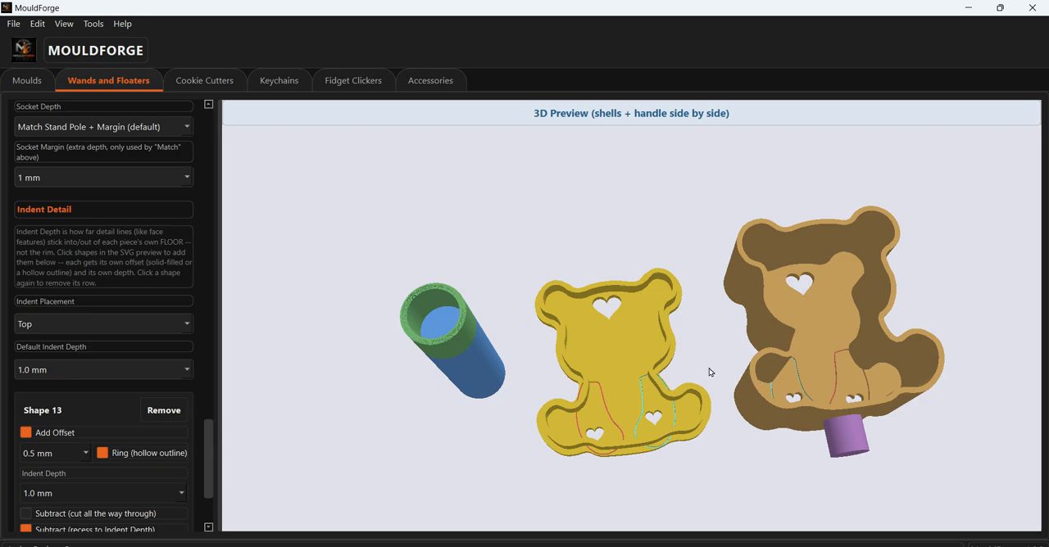
pyautogui.moveTo(709, 368)
pyautogui.mouseDown()
pyautogui.moveTo(705, 381)
pyautogui.moveTo(715, 339)
pyautogui.moveTo(710, 359)
pyautogui.mouseUp()
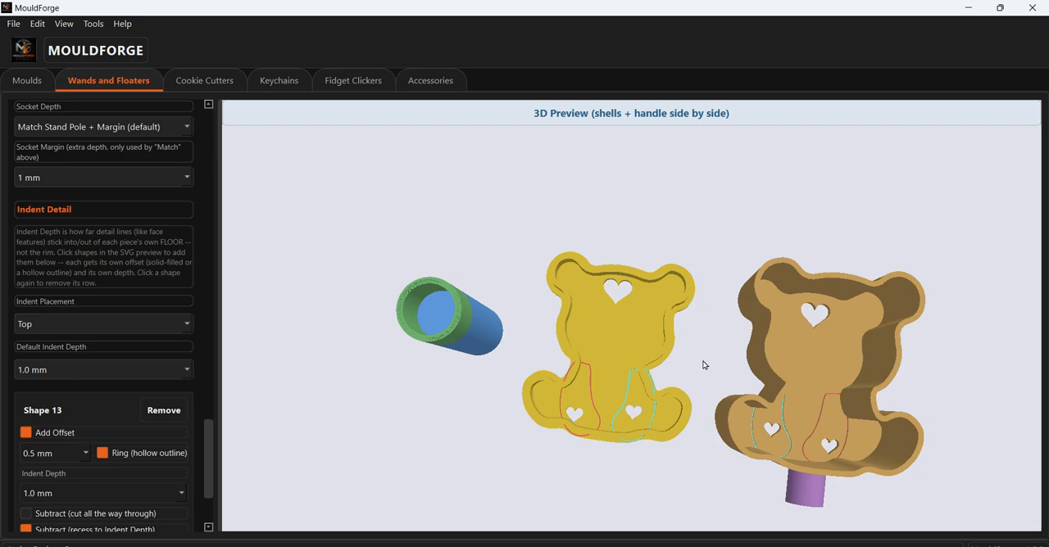
pyautogui.click(186, 325)
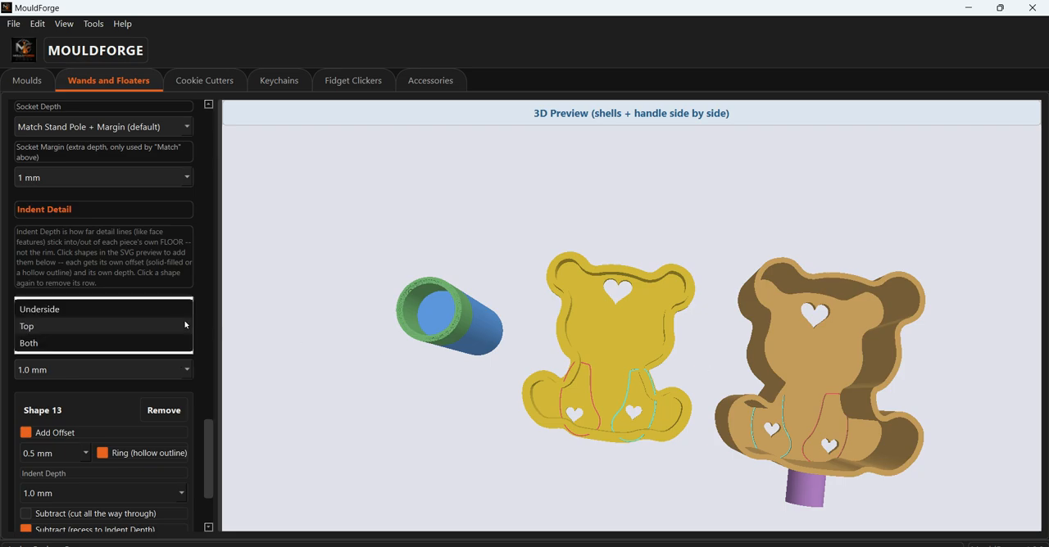
pyautogui.click(139, 343)
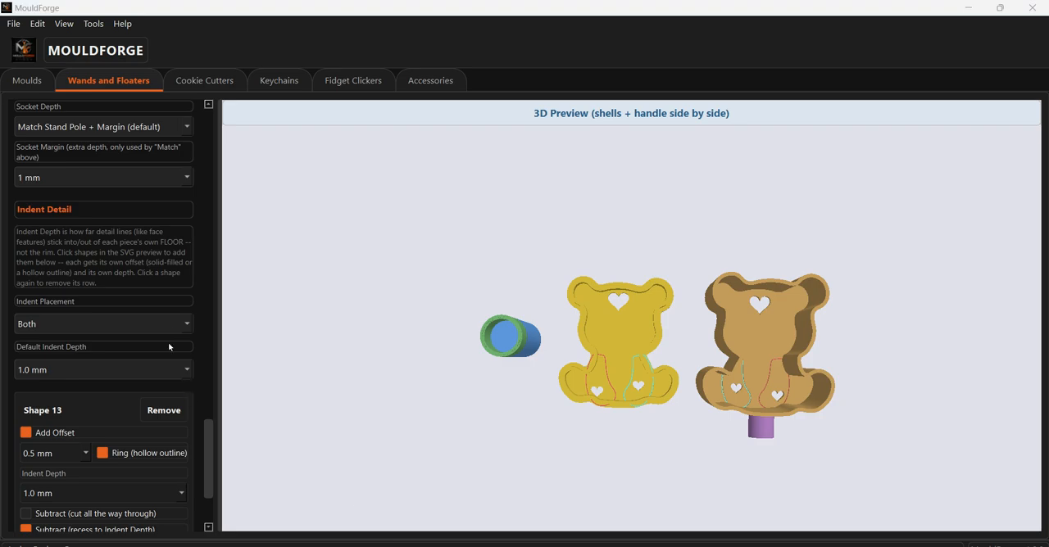
pyautogui.click(168, 321)
pyautogui.click(109, 294)
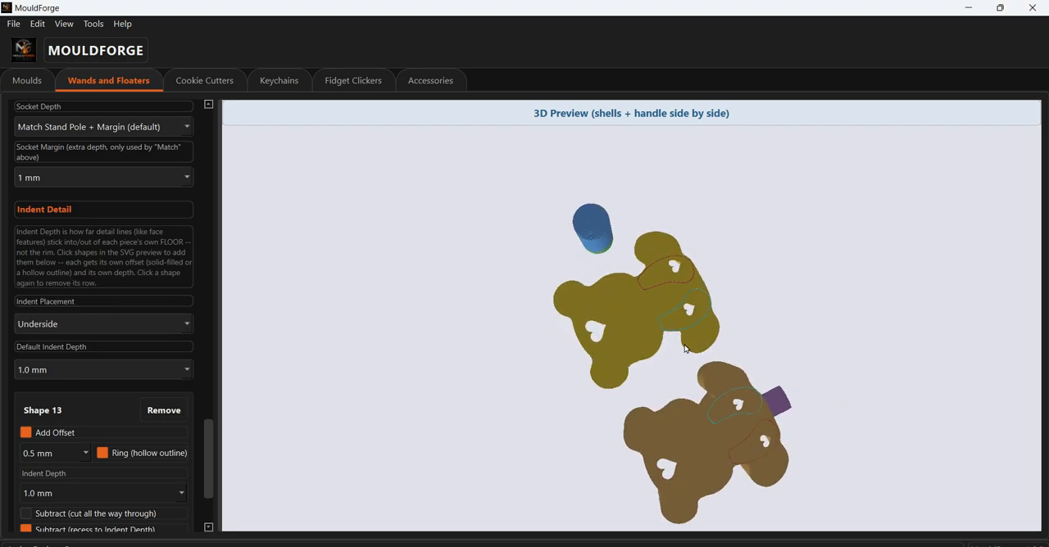
# - Turn off Shape 13's offset, replace its recess with a cut all the way through, and inspect the bear pieces
pyautogui.moveTo(211, 457); pyautogui.dragTo(205, 497)
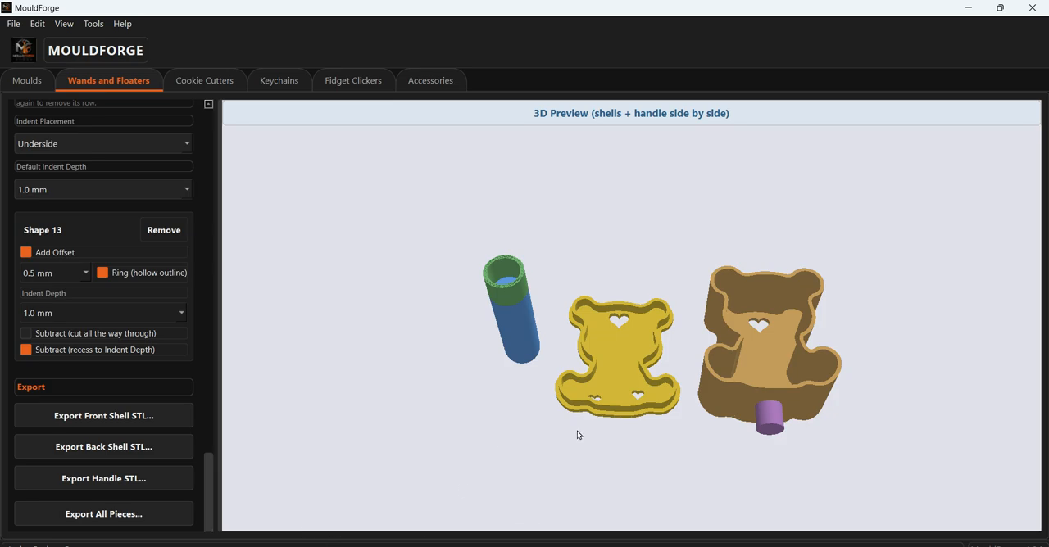
pyautogui.moveTo(604, 438); pyautogui.dragTo(480, 253)
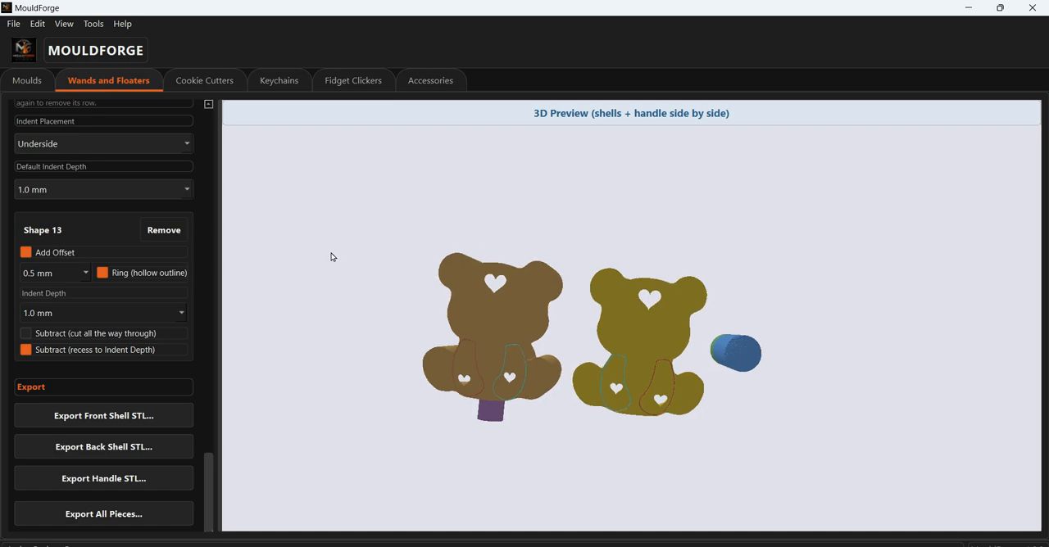
pyautogui.click(25, 254)
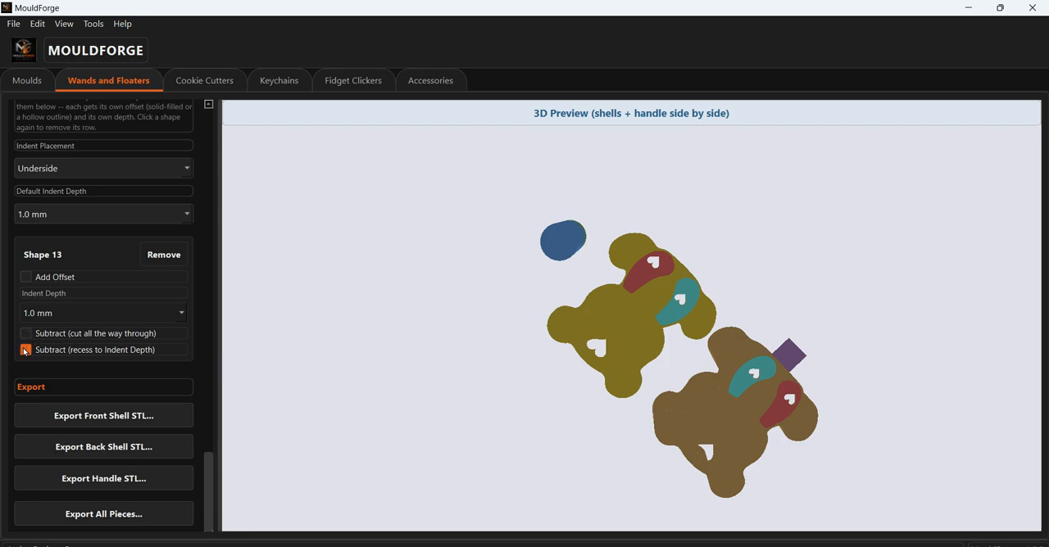
pyautogui.click(26, 350)
pyautogui.click(27, 333)
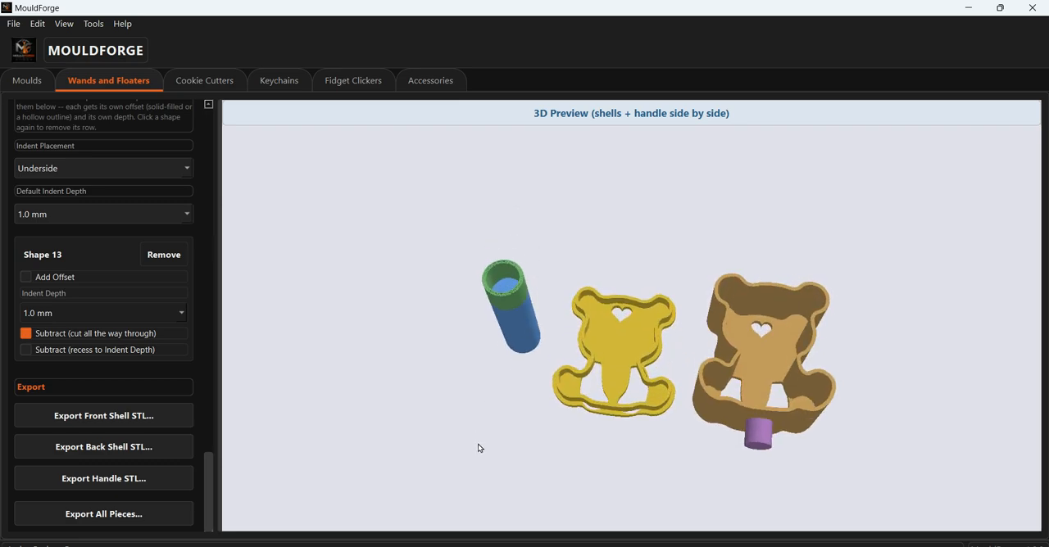
pyautogui.moveTo(478, 452); pyautogui.dragTo(735, 356)
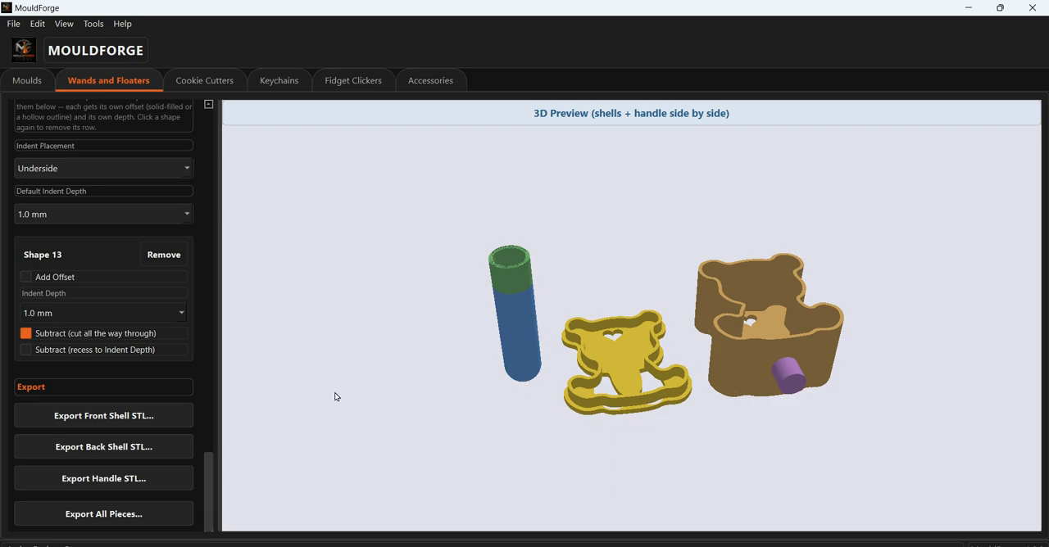
pyautogui.moveTo(485, 435); pyautogui.dragTo(495, 413)
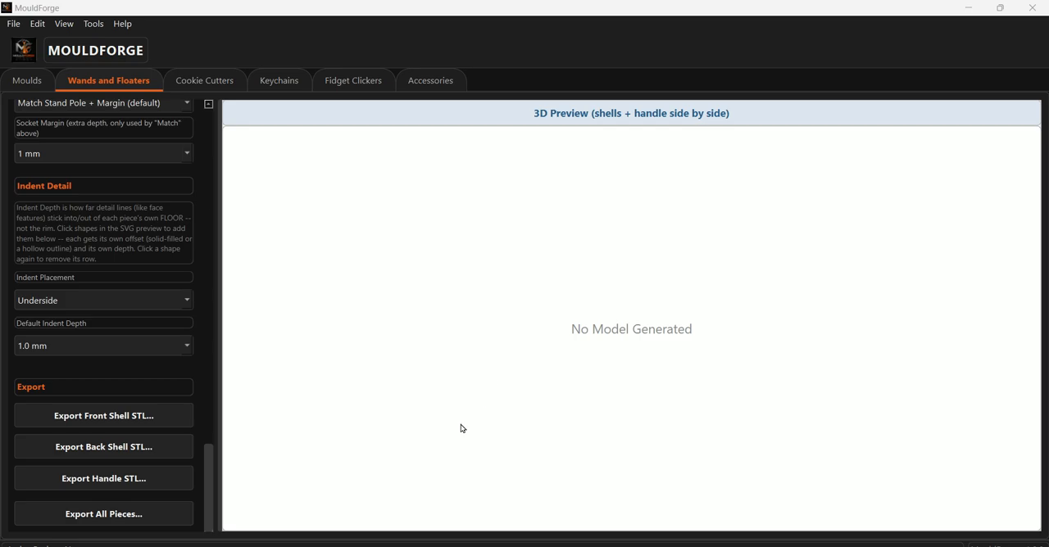
# - Load the Bear shape from the Animals category of the shape library
pyautogui.scroll(3, 188, 288)
pyautogui.scroll(10, 198, 377)
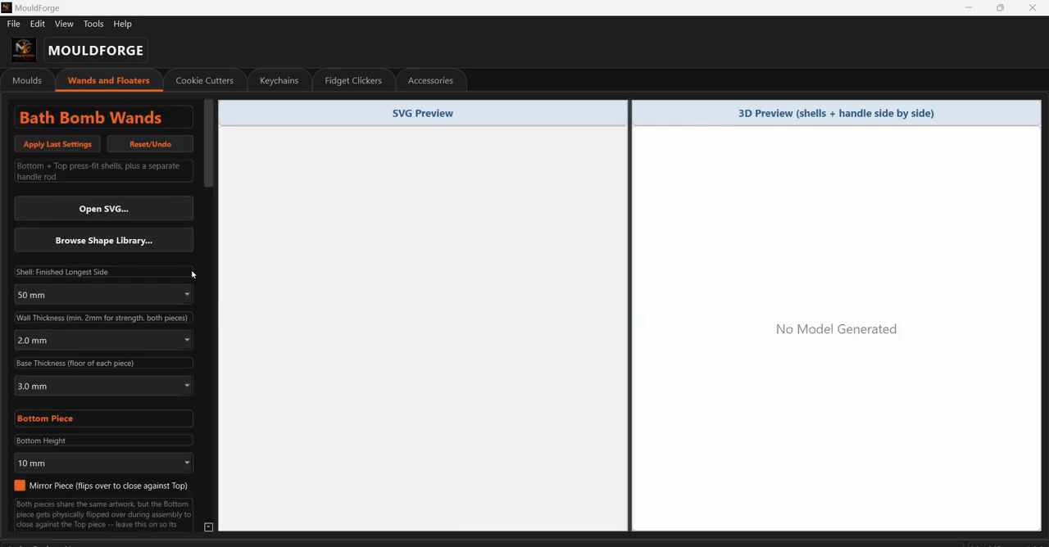
pyautogui.click(121, 244)
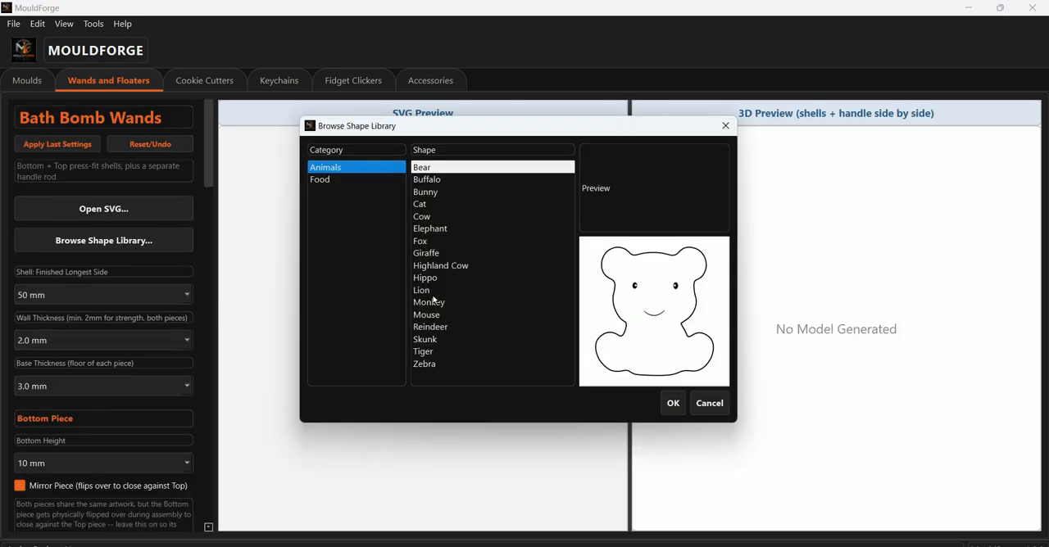
pyautogui.click(674, 403)
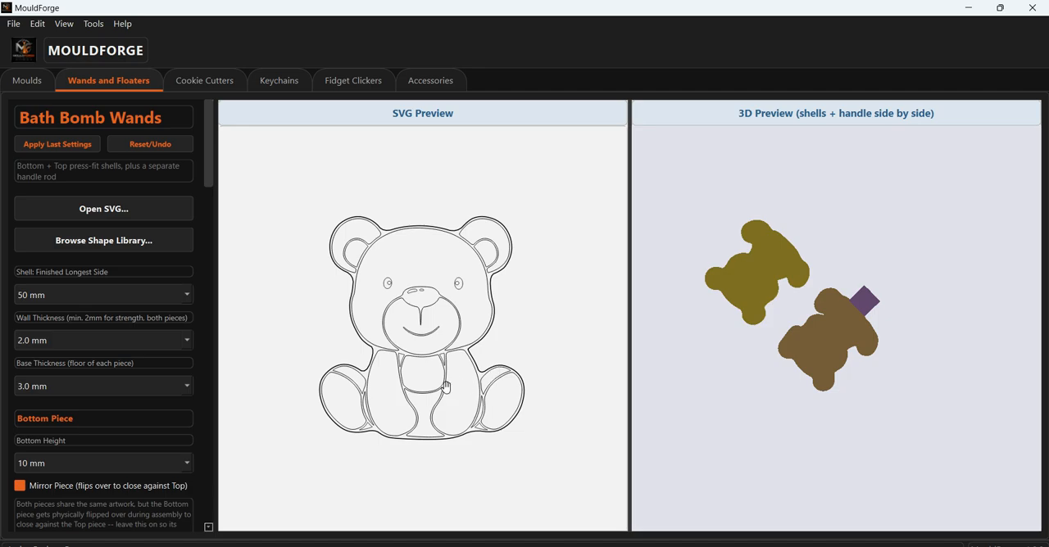
# - Add the bear's arms, head, outer ears and inner ears as indent shapes in the SVG preview
pyautogui.scroll(1, 482, 377)
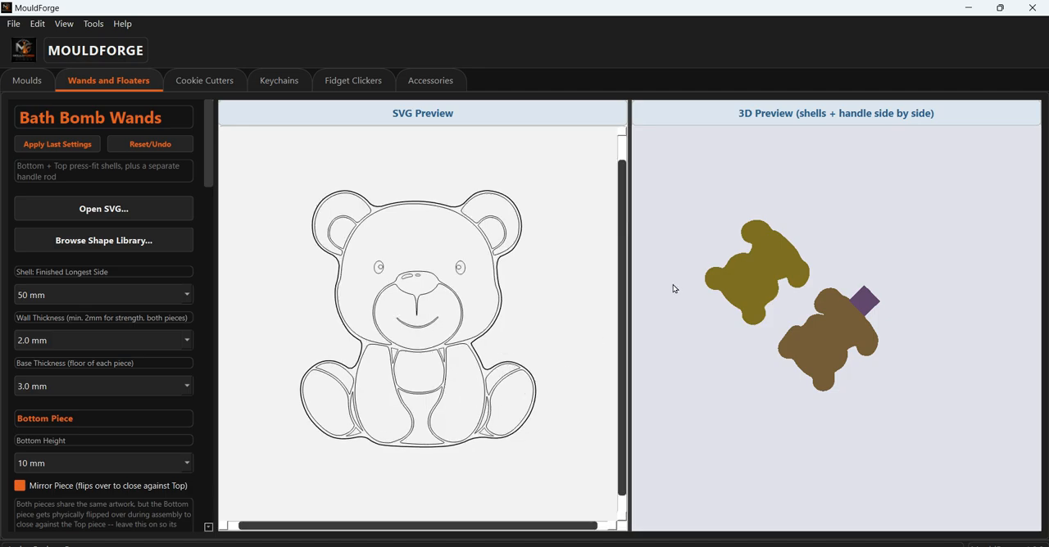
pyautogui.click(451, 397)
pyautogui.click(390, 400)
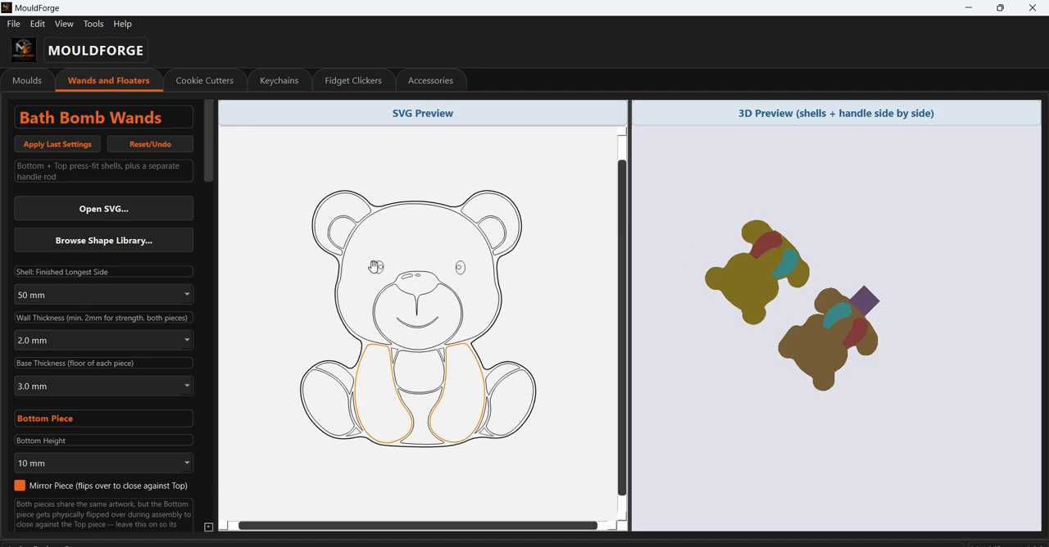
pyautogui.click(392, 230)
pyautogui.click(341, 208)
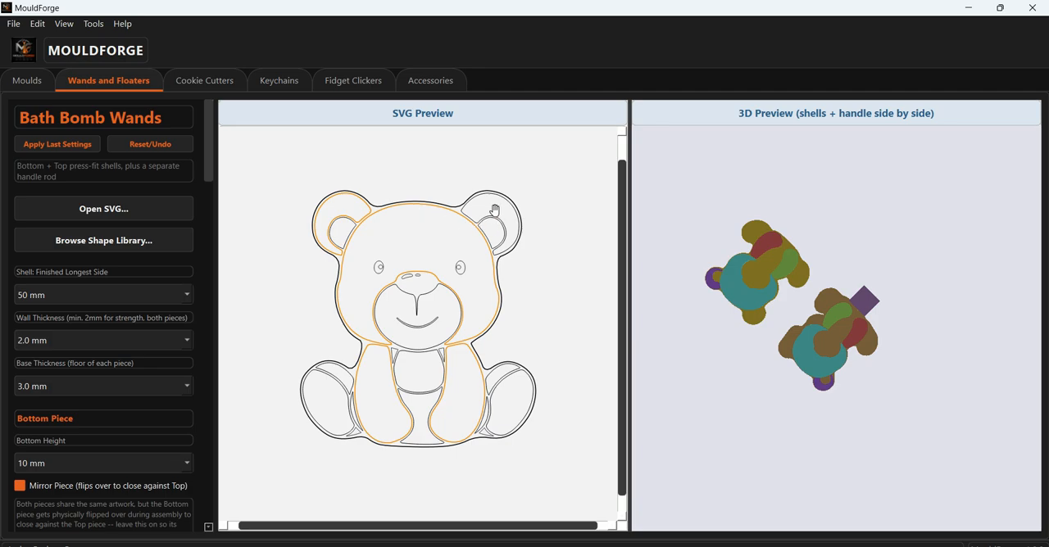
pyautogui.click(491, 211)
pyautogui.click(494, 238)
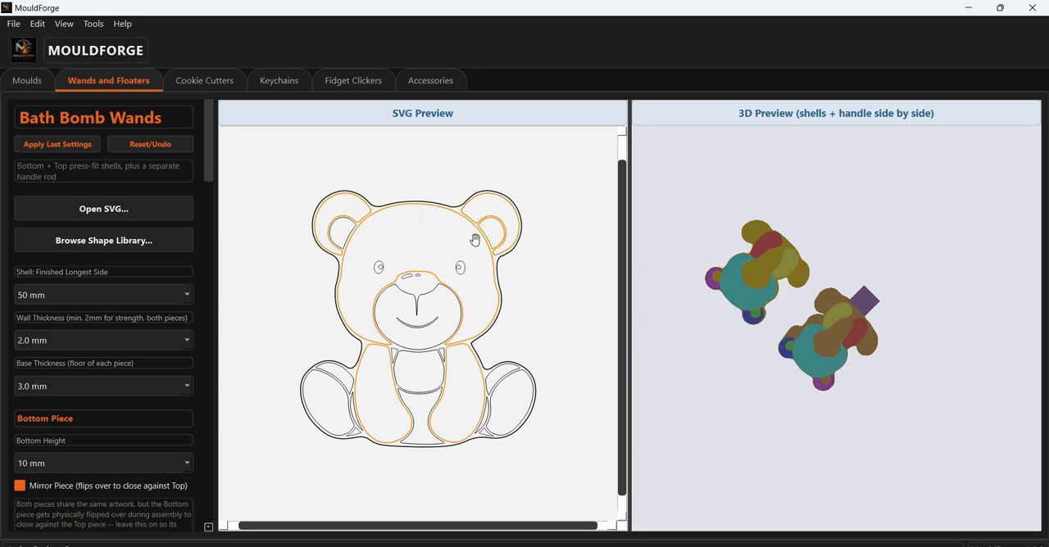
pyautogui.click(338, 235)
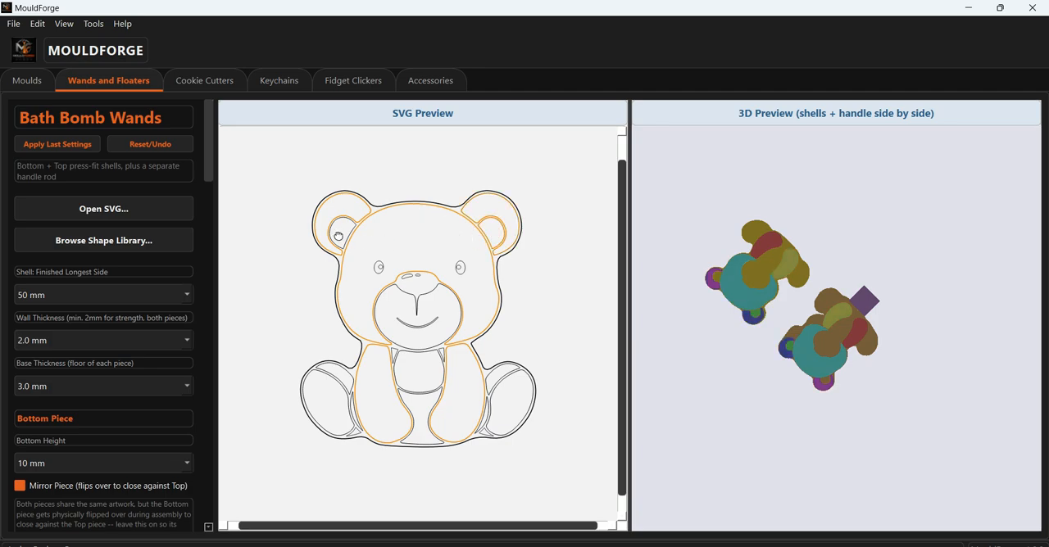
# - Add both of the bear's foot pads and the right-hand upper leg piece as indent shapes
pyautogui.click(331, 407)
pyautogui.scroll(2, 523, 407)
pyautogui.scroll(1, 523, 408)
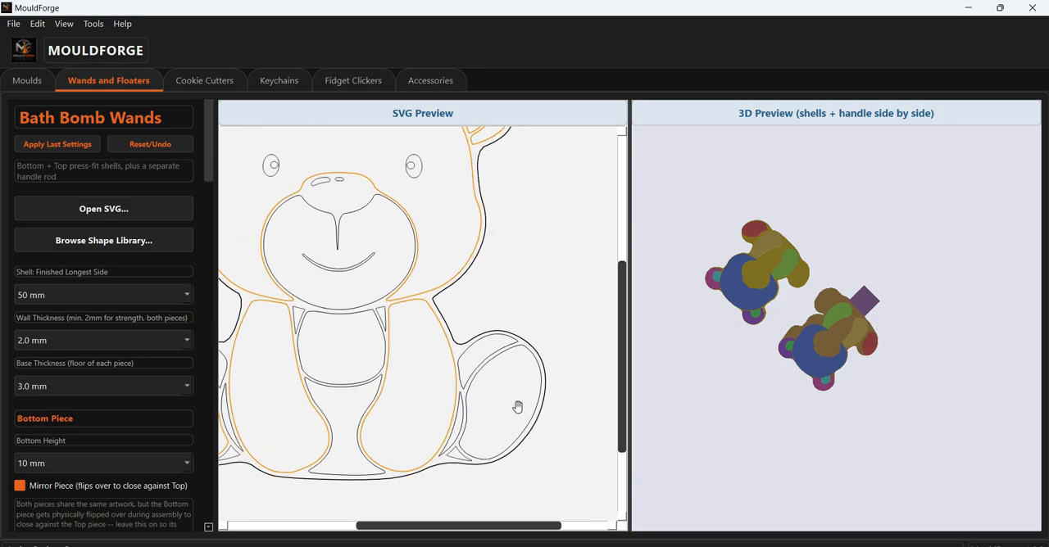
pyautogui.click(517, 408)
pyautogui.click(481, 352)
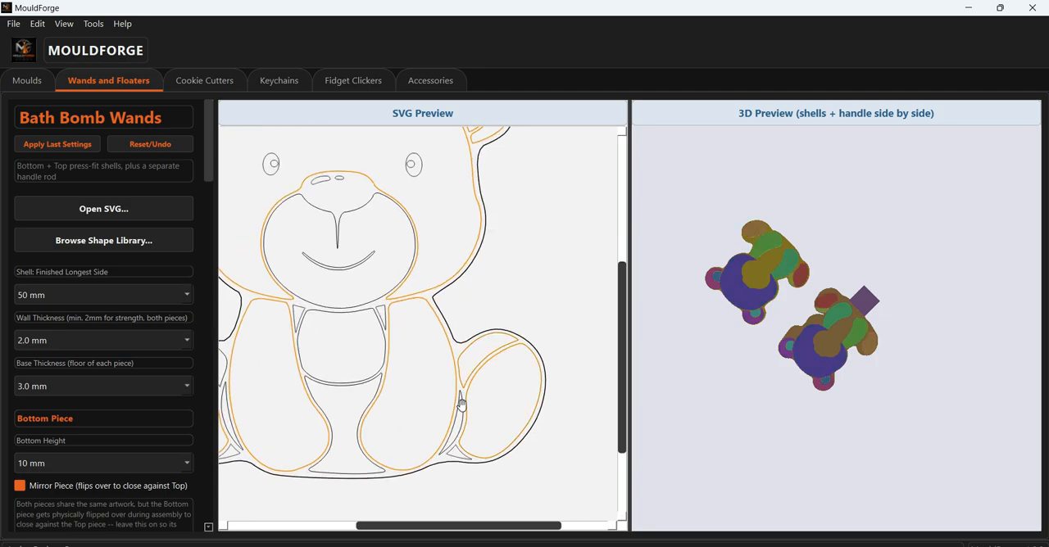
# - Add the bear's tummy, lower body, left-hand upper leg piece and muzzle as indent shapes
pyautogui.click(345, 349)
pyautogui.click(384, 418)
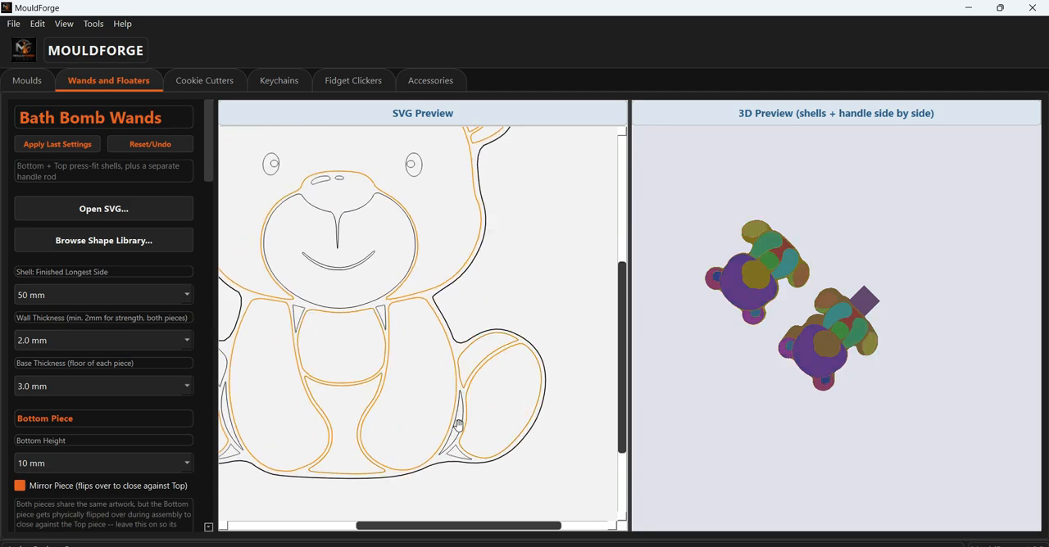
pyautogui.moveTo(342, 394); pyautogui.dragTo(423, 394)
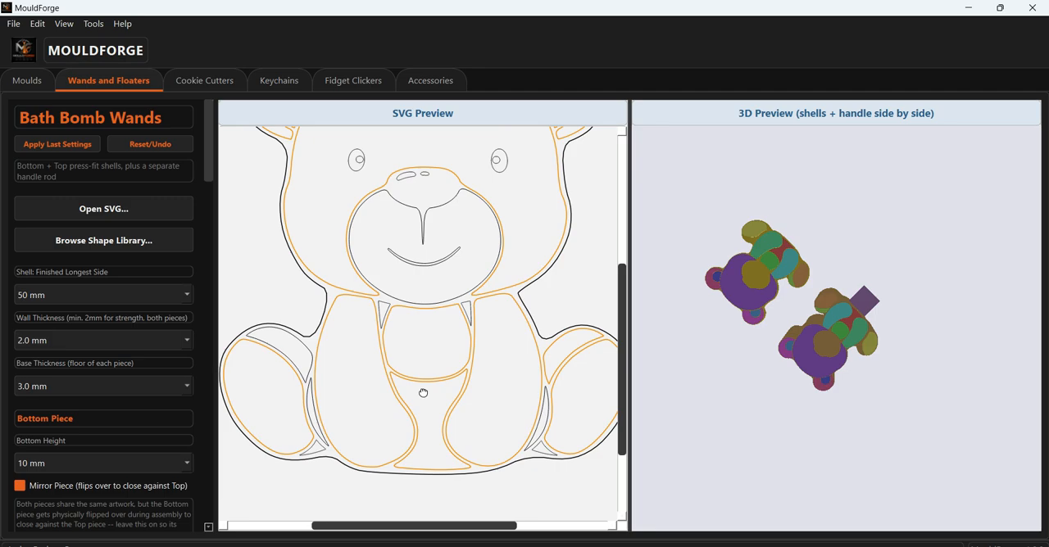
pyautogui.click(298, 355)
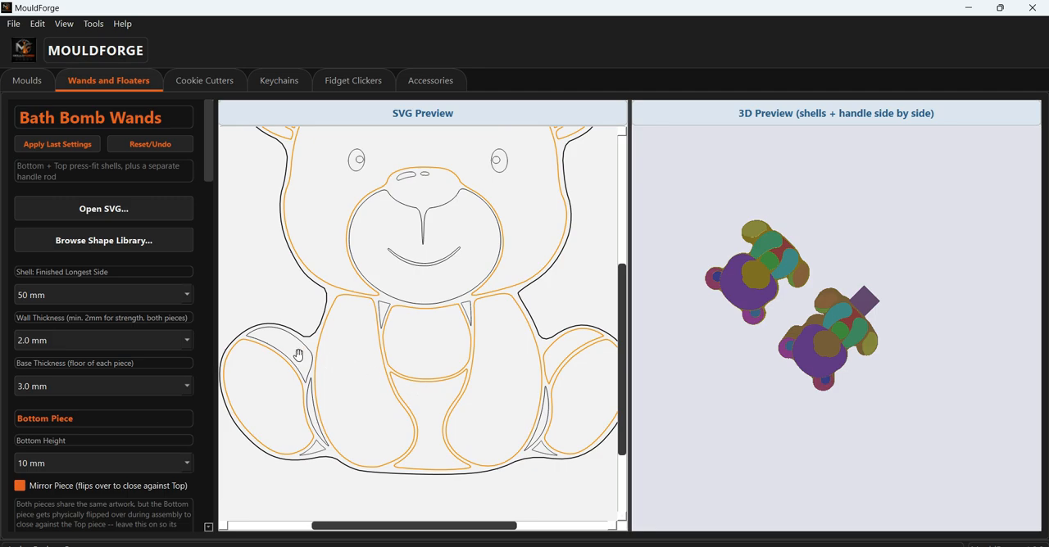
pyautogui.click(453, 273)
pyautogui.moveTo(489, 230); pyautogui.dragTo(487, 316)
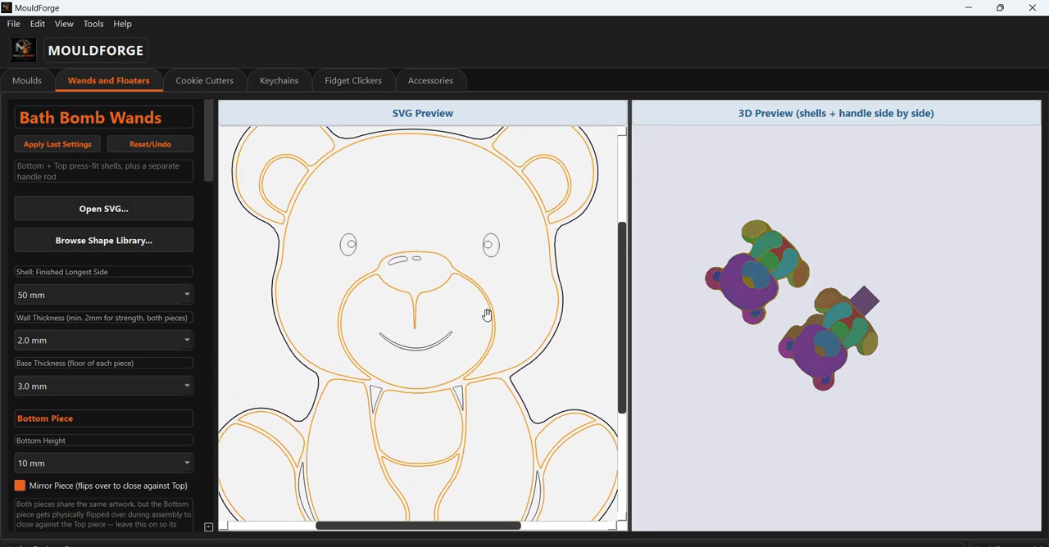
# - Add a 0.3 mm offset to Shape 14 and inspect the raised details on the undersides of the pieces
pyautogui.moveTo(210, 173); pyautogui.dragTo(201, 497)
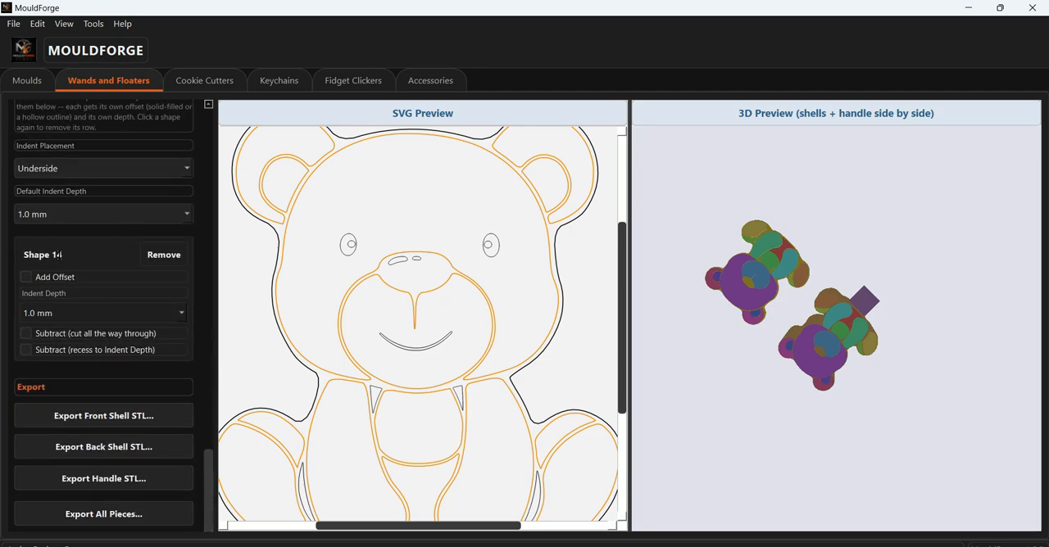
pyautogui.moveTo(780, 383); pyautogui.dragTo(889, 299)
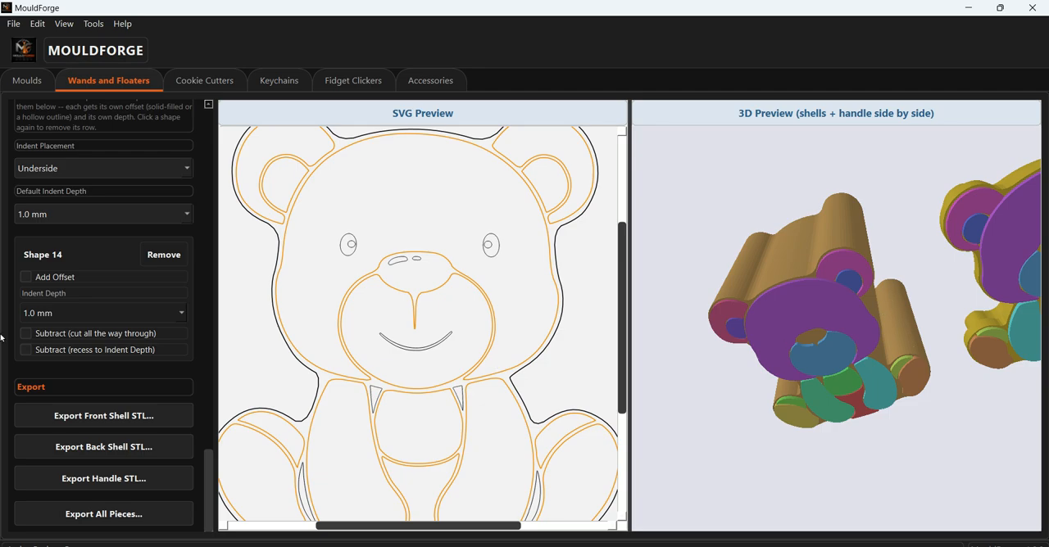
pyautogui.click(31, 280)
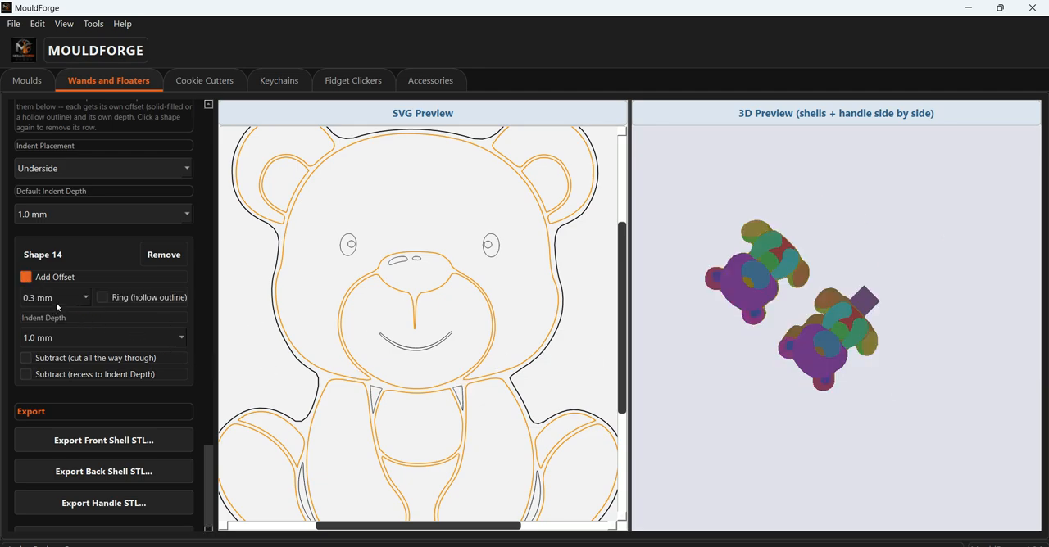
pyautogui.click(54, 298)
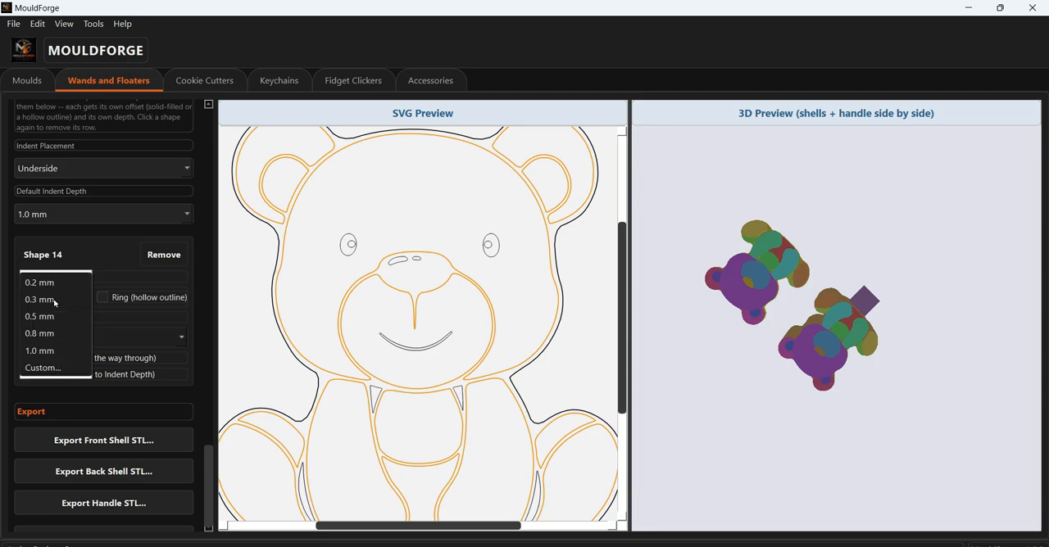
pyautogui.click(54, 302)
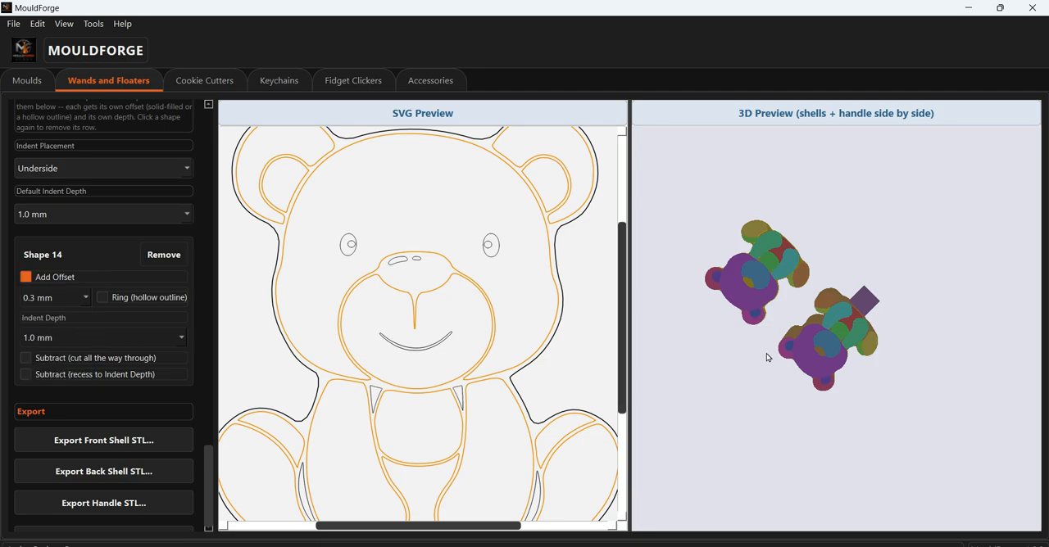
pyautogui.moveTo(747, 333); pyautogui.dragTo(832, 350)
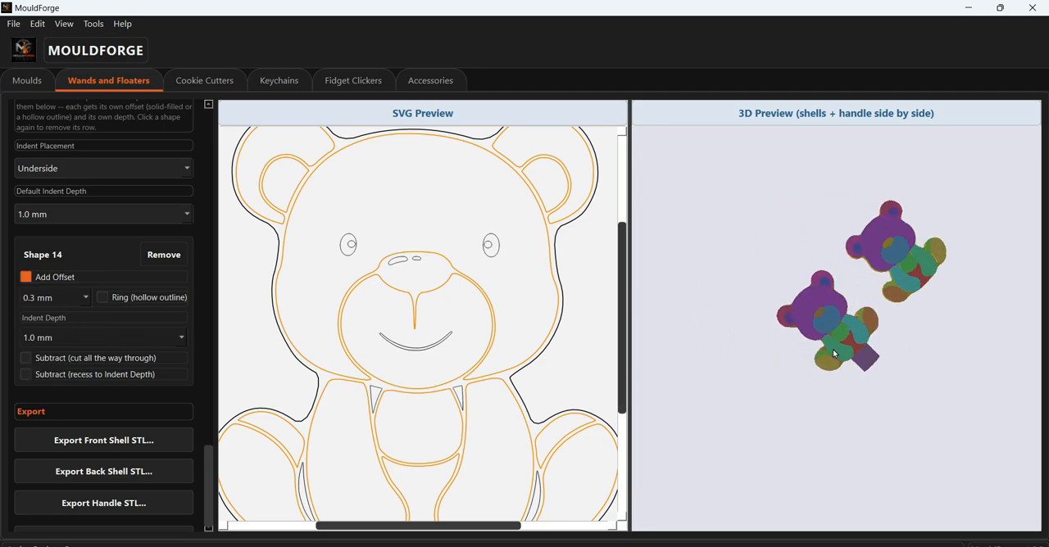
pyautogui.scroll(3, 833, 350)
pyautogui.moveTo(841, 398)
pyautogui.mouseDown()
pyautogui.moveTo(828, 399)
pyautogui.moveTo(839, 395)
pyautogui.mouseUp()
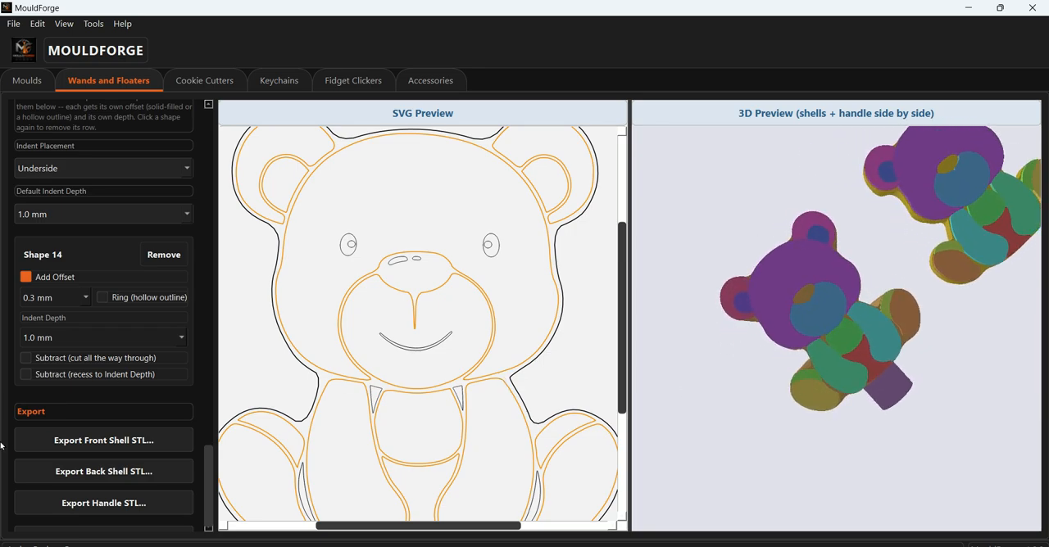
# - Set Shape 14 to recess to the indent depth as a hollow ring outline, and inspect the pieces
pyautogui.click(26, 376)
pyautogui.moveTo(865, 379); pyautogui.dragTo(808, 304)
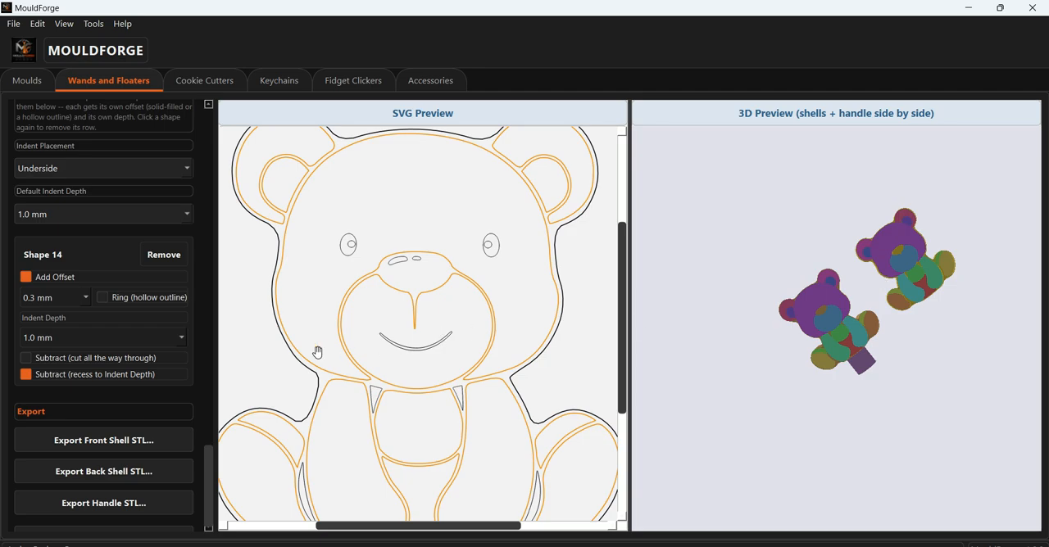
pyautogui.click(103, 298)
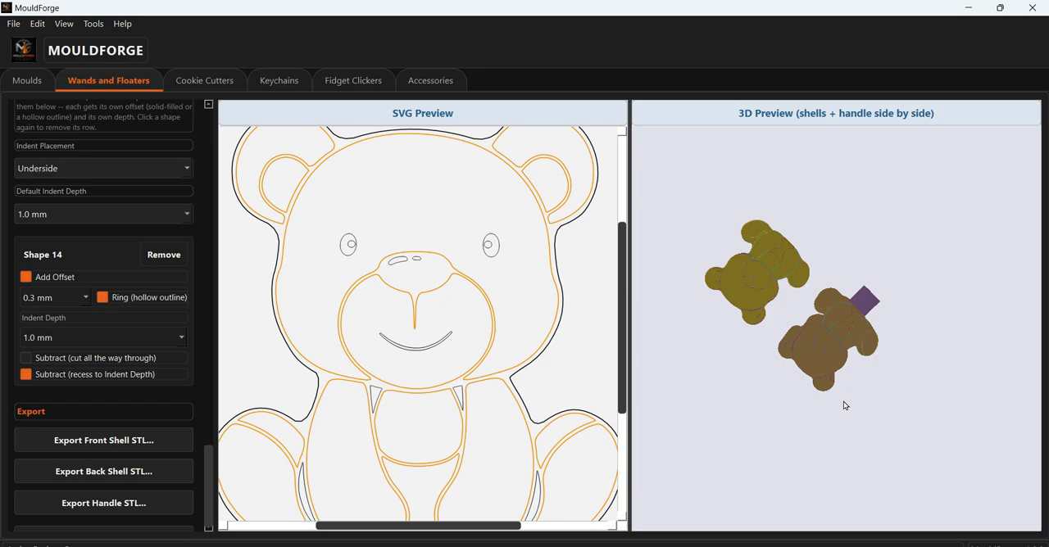
pyautogui.moveTo(843, 401); pyautogui.dragTo(976, 303)
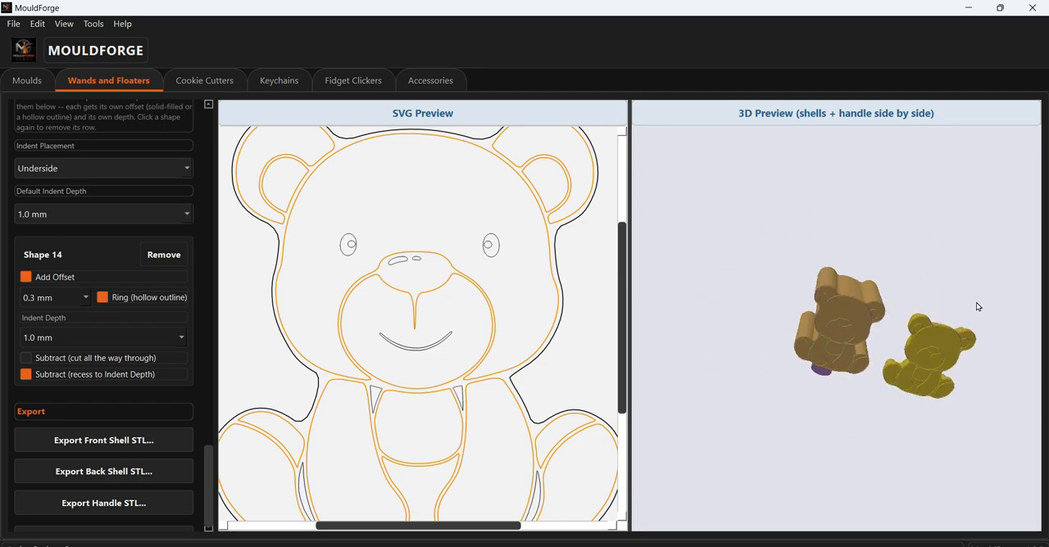
# - Add both of the bear's eye outlines and the smile as indent shapes
pyautogui.scroll(6, 949, 386)
pyautogui.moveTo(937, 391); pyautogui.dragTo(918, 399)
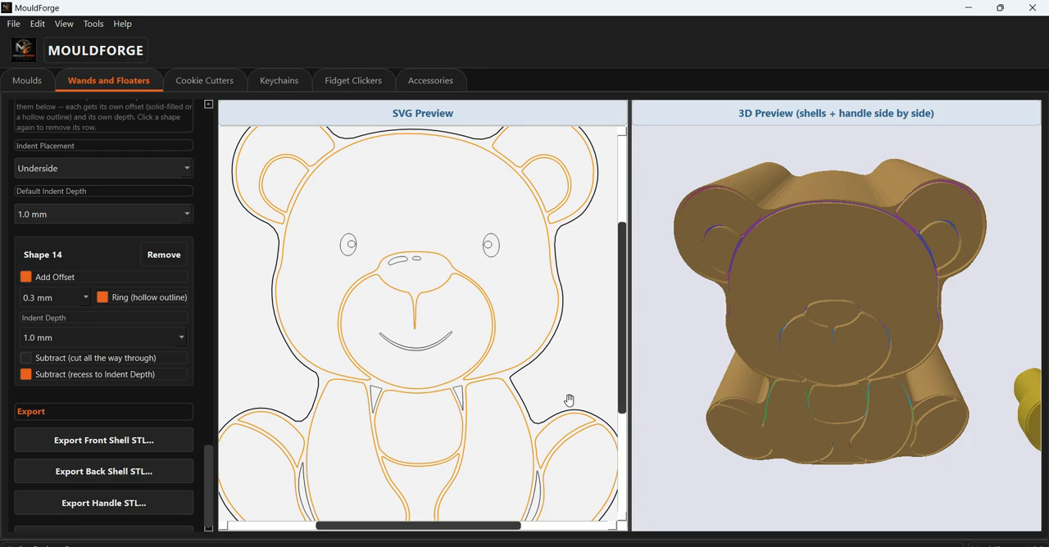
pyautogui.scroll(4, 336, 231)
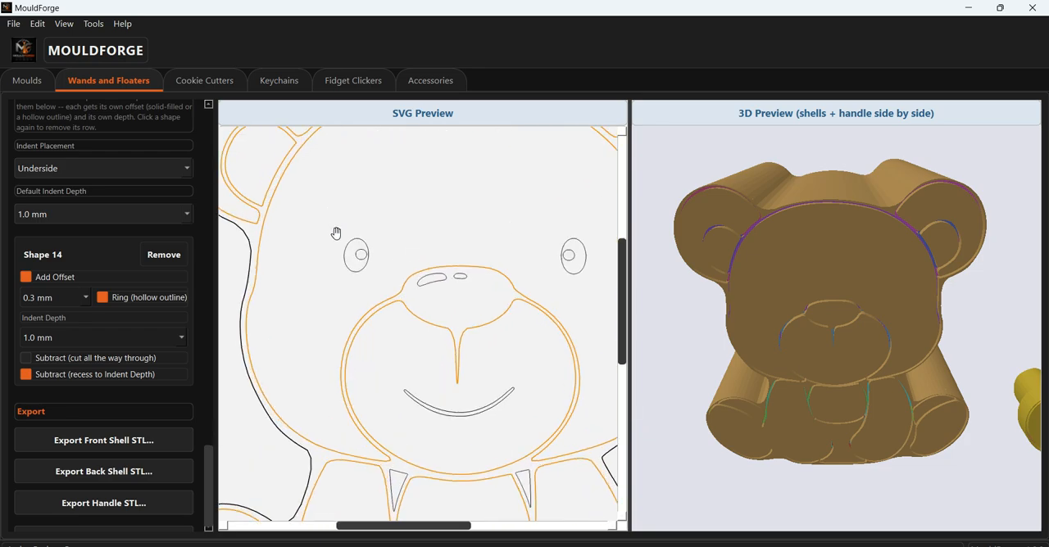
pyautogui.click(357, 275)
pyautogui.moveTo(484, 248); pyautogui.dragTo(364, 260)
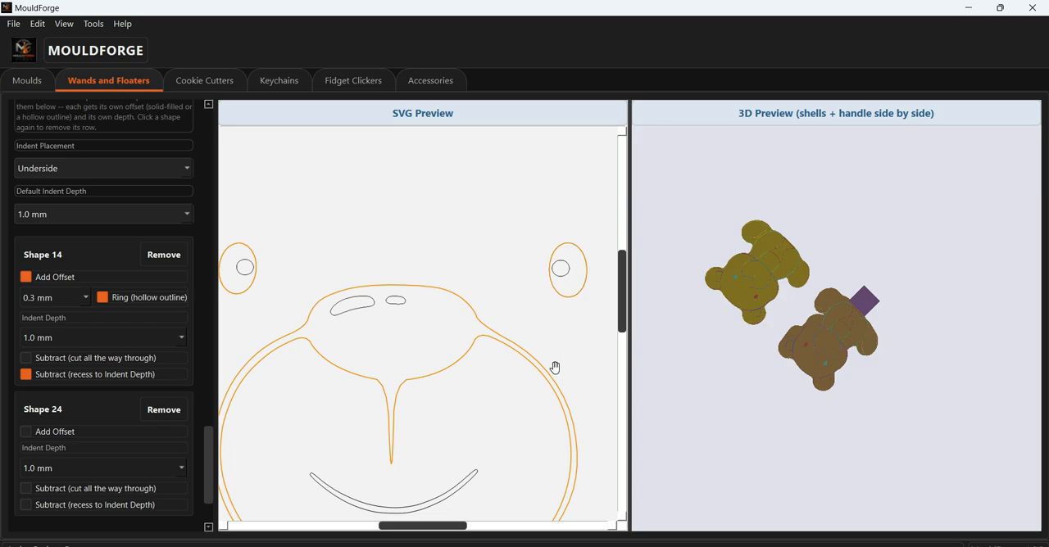
pyautogui.moveTo(553, 368); pyautogui.dragTo(558, 310)
pyautogui.scroll(4, 456, 461)
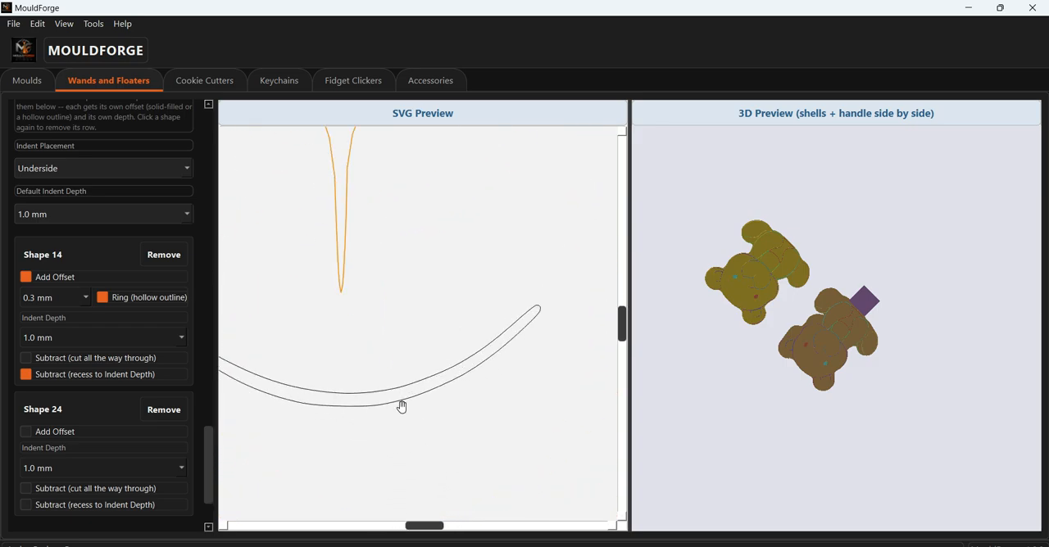
pyautogui.scroll(-4, 475, 424)
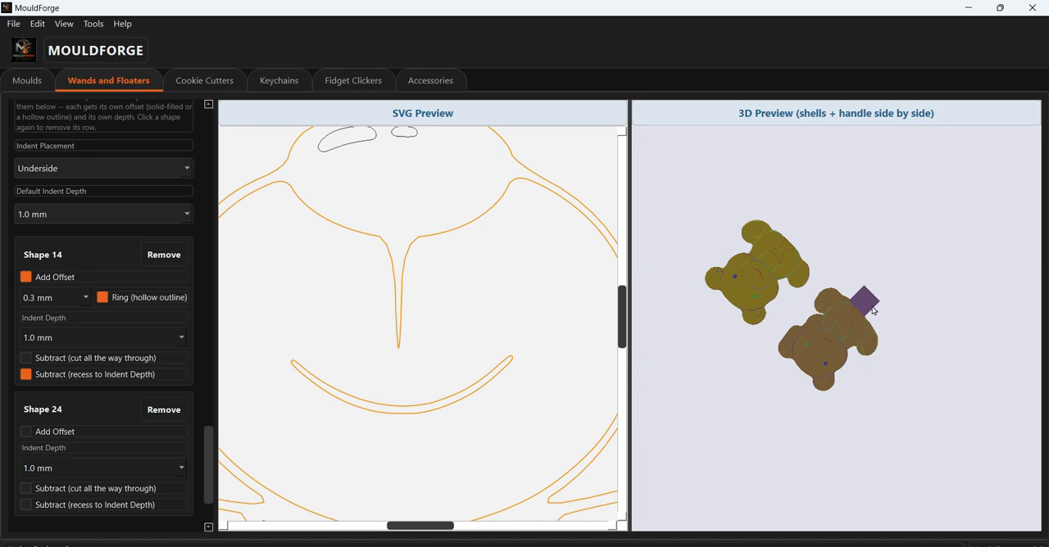
# - Turn off Shape 14's hollow ring outline, inspect the filled indent areas, toggle the recess option, and restore the ring
pyautogui.moveTo(874, 311); pyautogui.dragTo(918, 248)
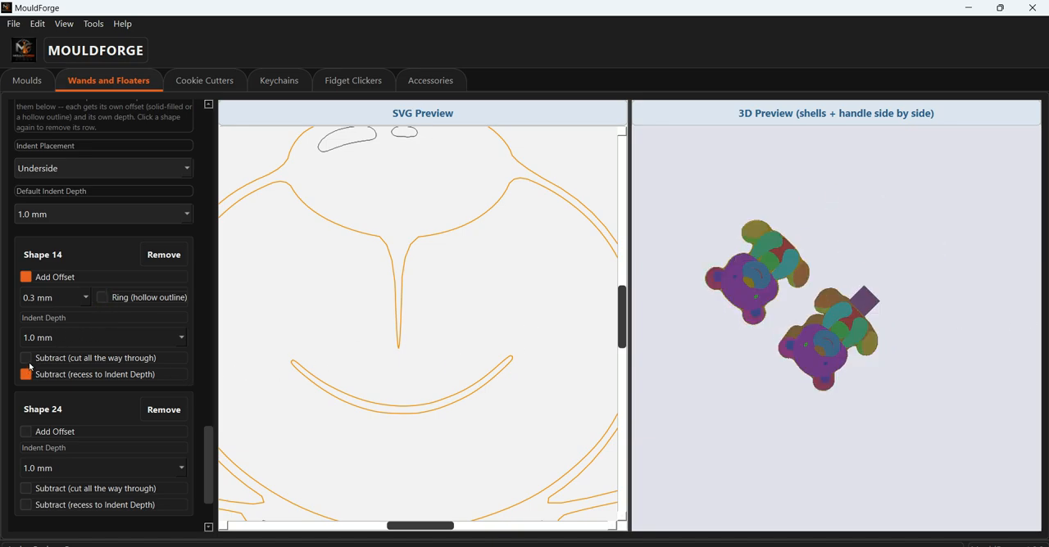
pyautogui.scroll(8, 770, 361)
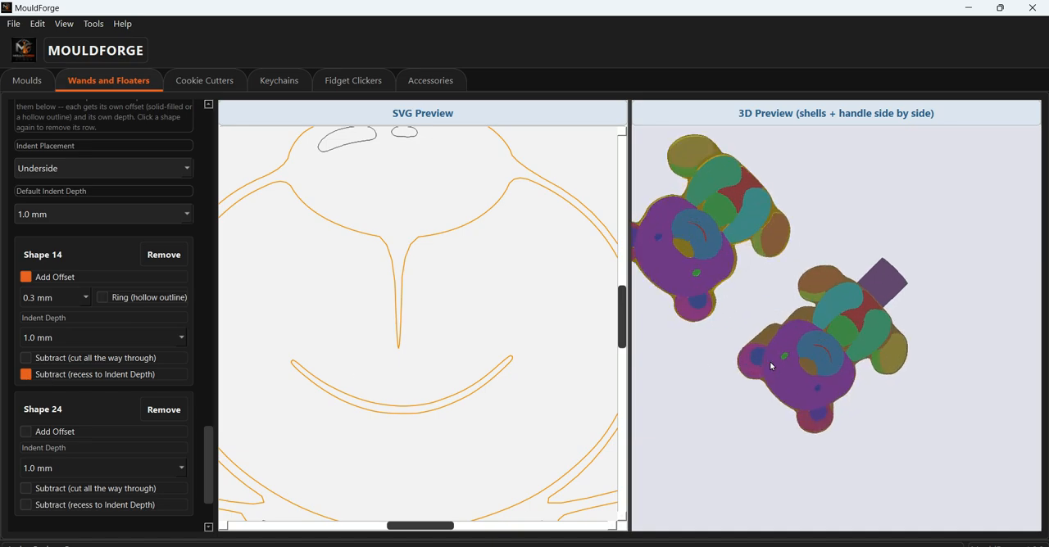
pyautogui.moveTo(762, 237); pyautogui.dragTo(980, 303)
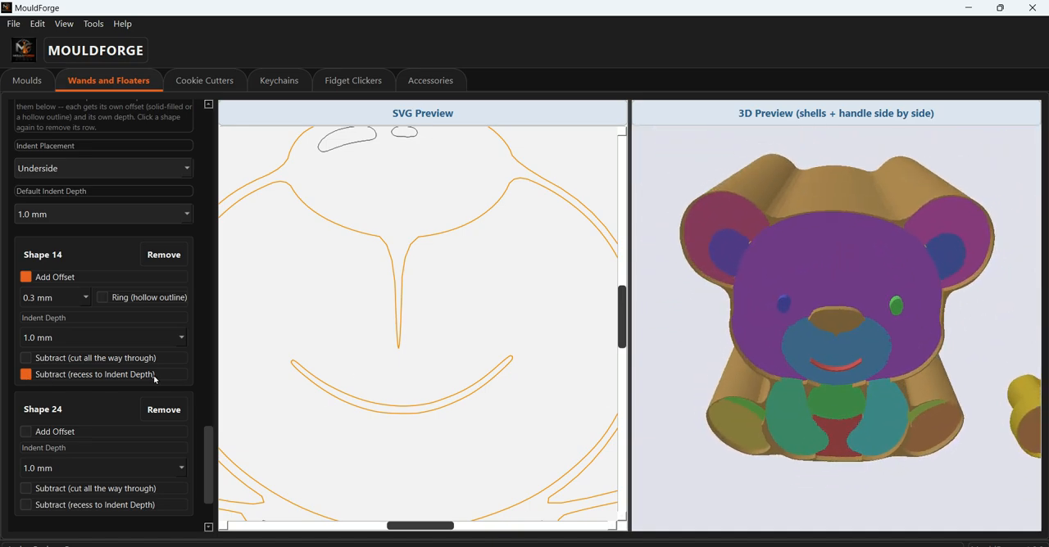
pyautogui.click(26, 376)
pyautogui.click(26, 375)
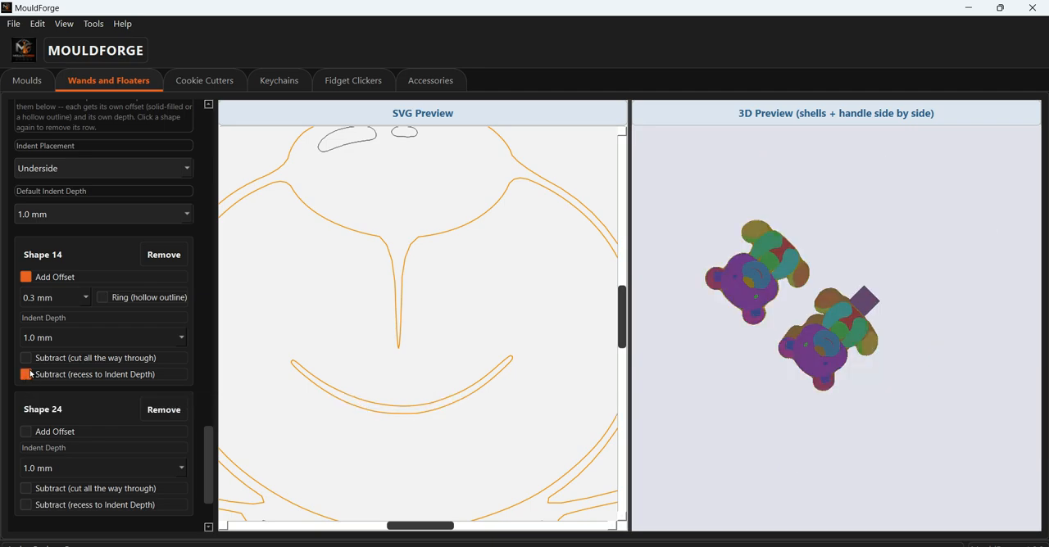
pyautogui.click(102, 298)
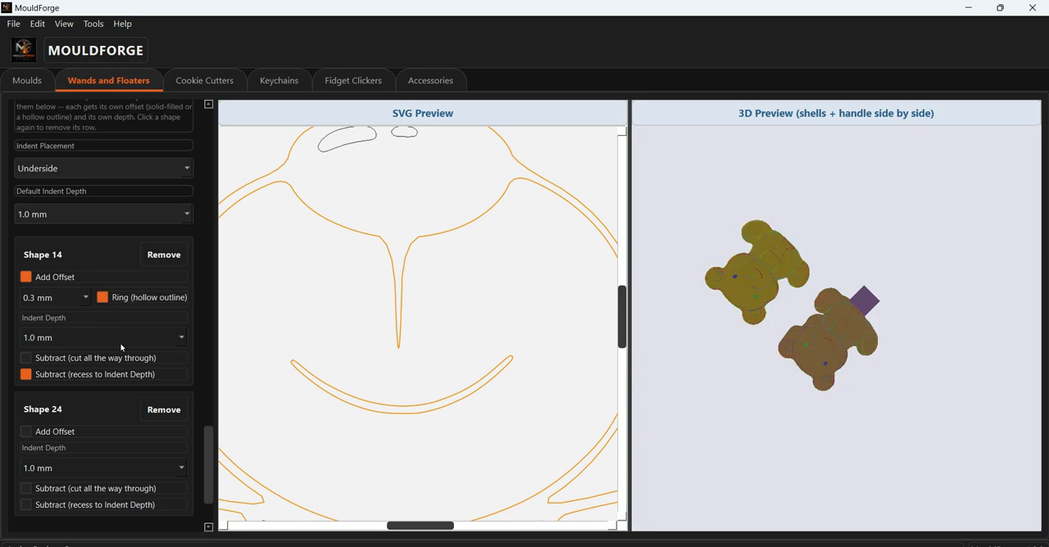
# - Set Shape 24 to recess to the indent depth
pyautogui.scroll(-3, 213, 435)
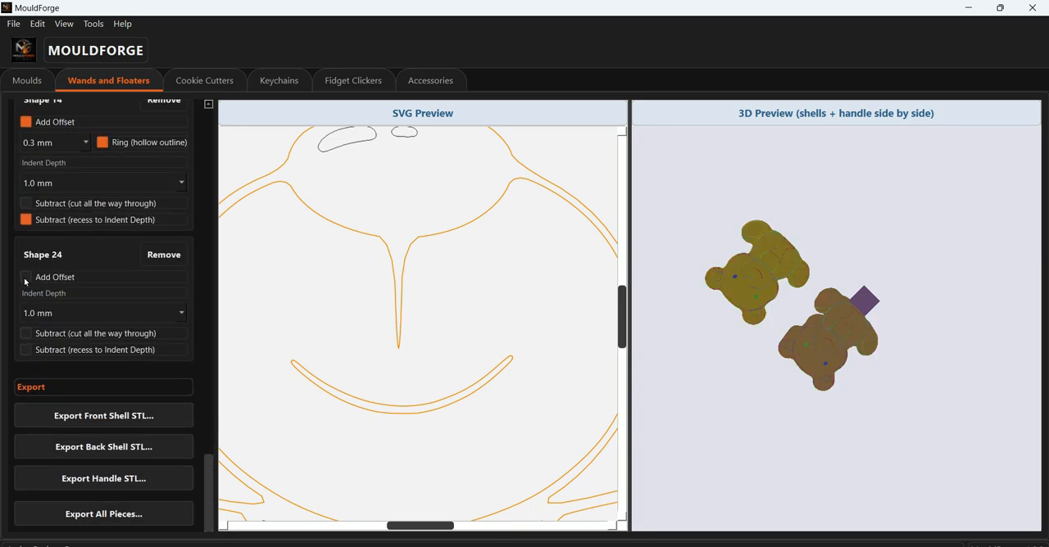
pyautogui.scroll(3, 722, 367)
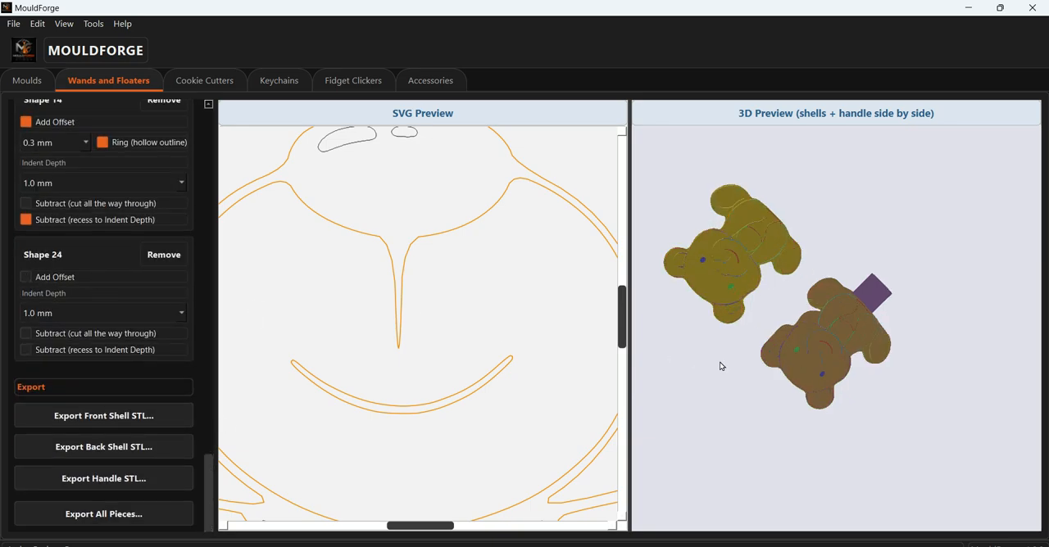
pyautogui.click(26, 350)
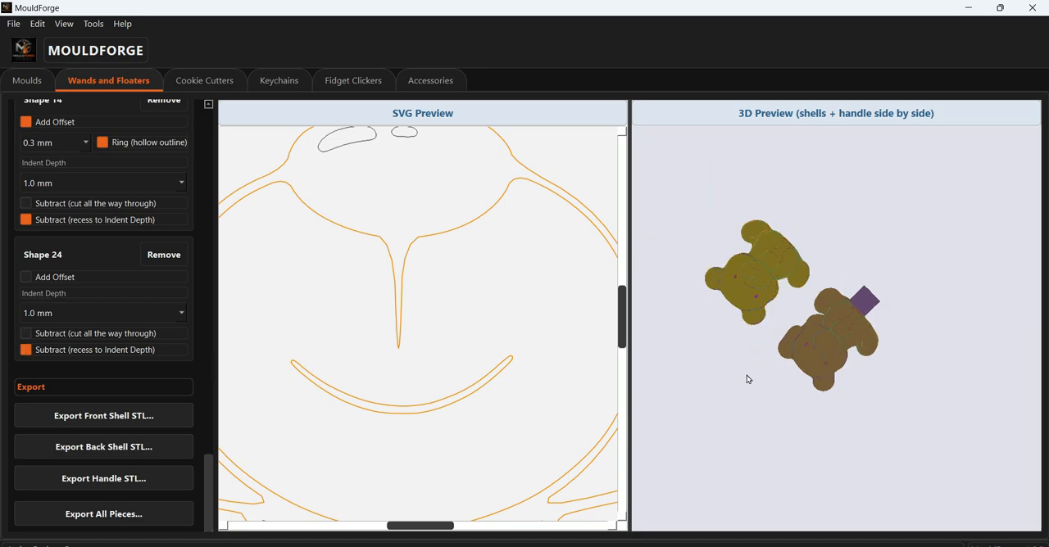
# - Inspect the eyes and outline details on the undersides of both pieces, and look into their hollow sides
pyautogui.moveTo(747, 379); pyautogui.dragTo(818, 277)
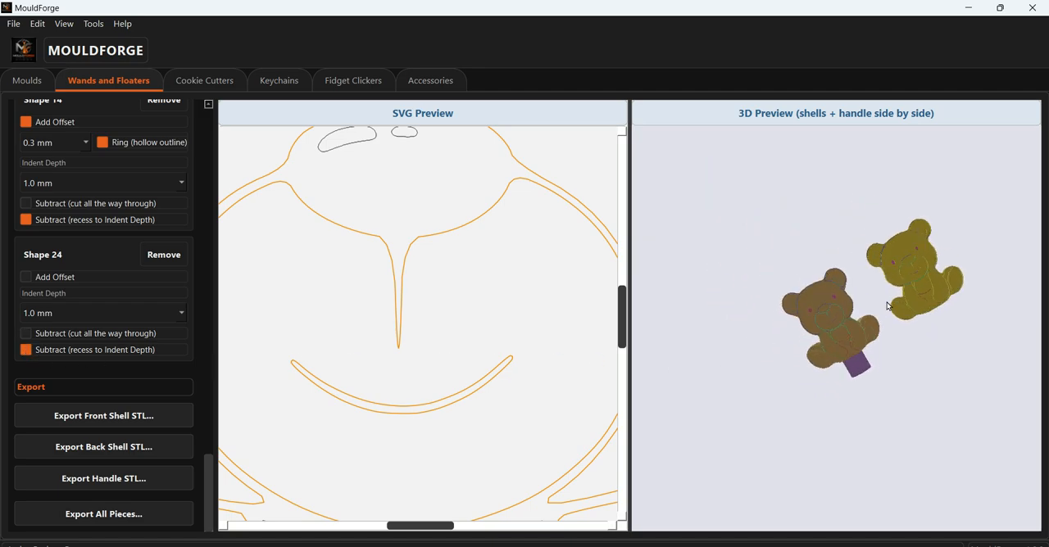
pyautogui.scroll(6, 887, 306)
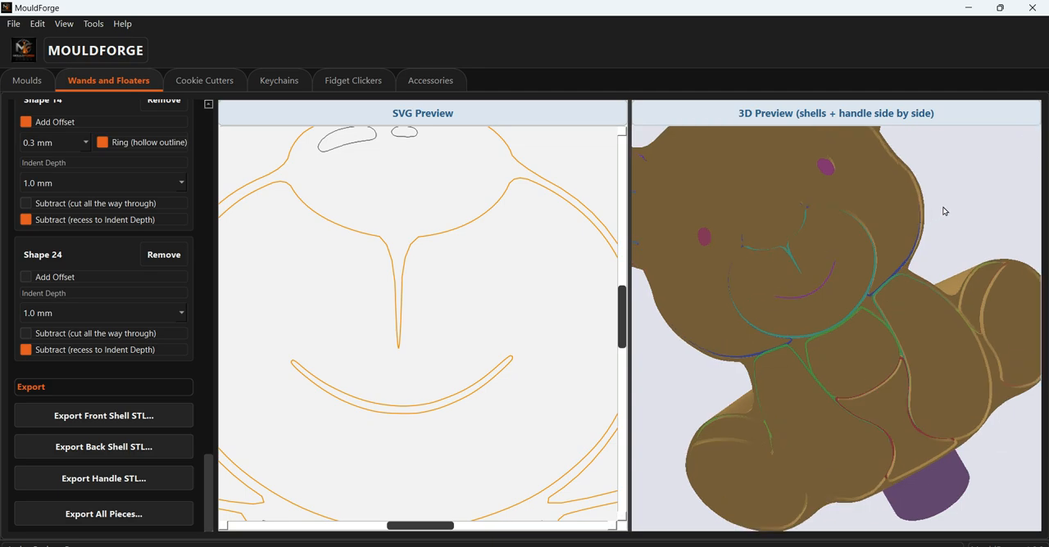
pyautogui.moveTo(943, 207); pyautogui.dragTo(967, 203)
pyautogui.scroll(-5, 959, 218)
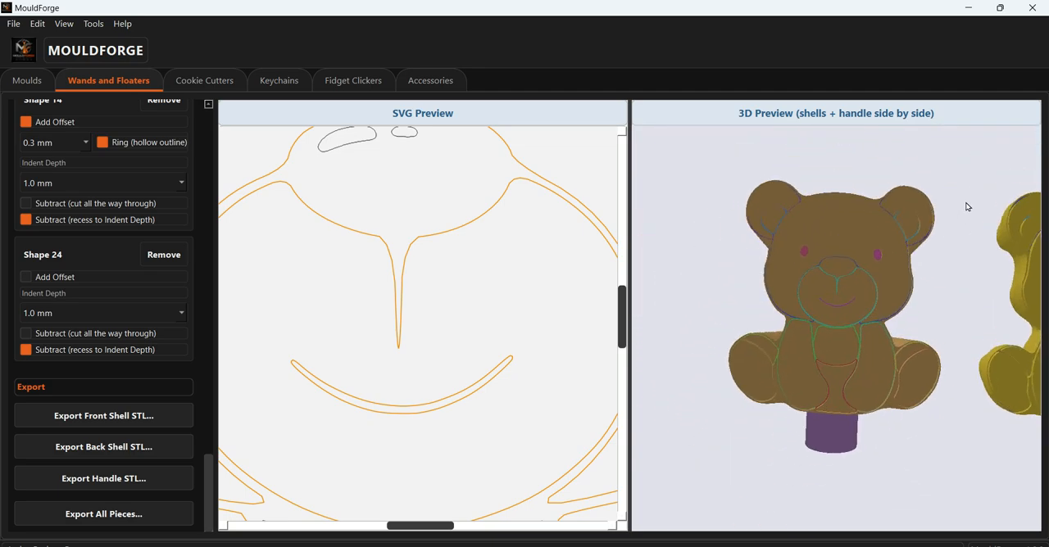
pyautogui.scroll(-3, 695, 349)
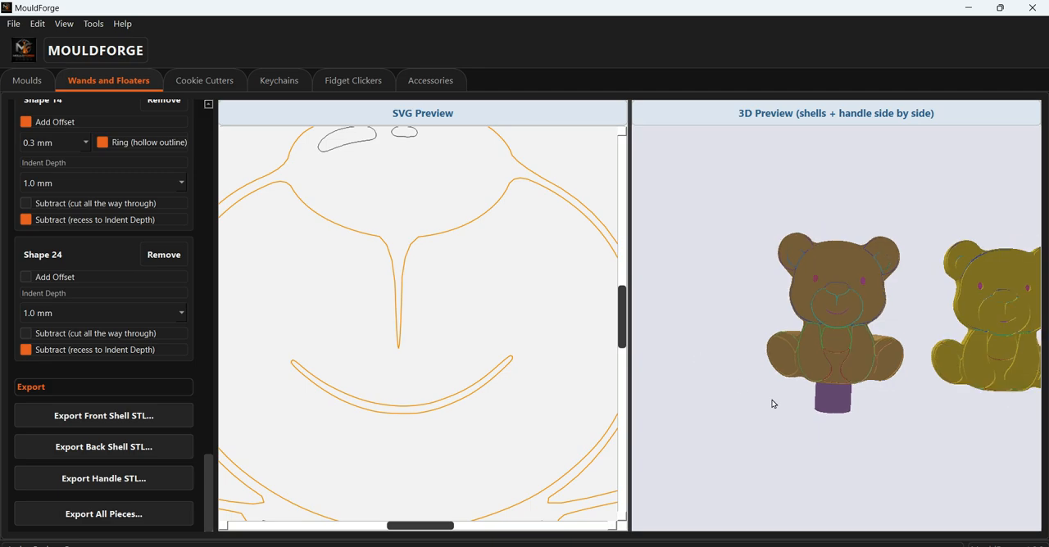
pyautogui.moveTo(846, 421); pyautogui.dragTo(782, 448)
pyautogui.scroll(-3, 516, 308)
pyautogui.scroll(-4, 516, 308)
pyautogui.scroll(4, 516, 306)
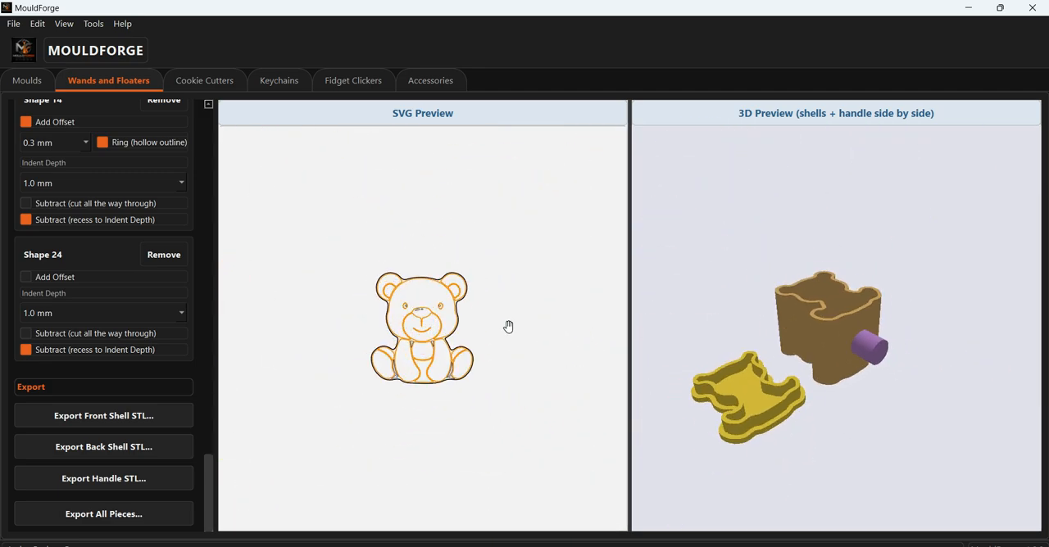
pyautogui.moveTo(686, 322); pyautogui.dragTo(793, 212)
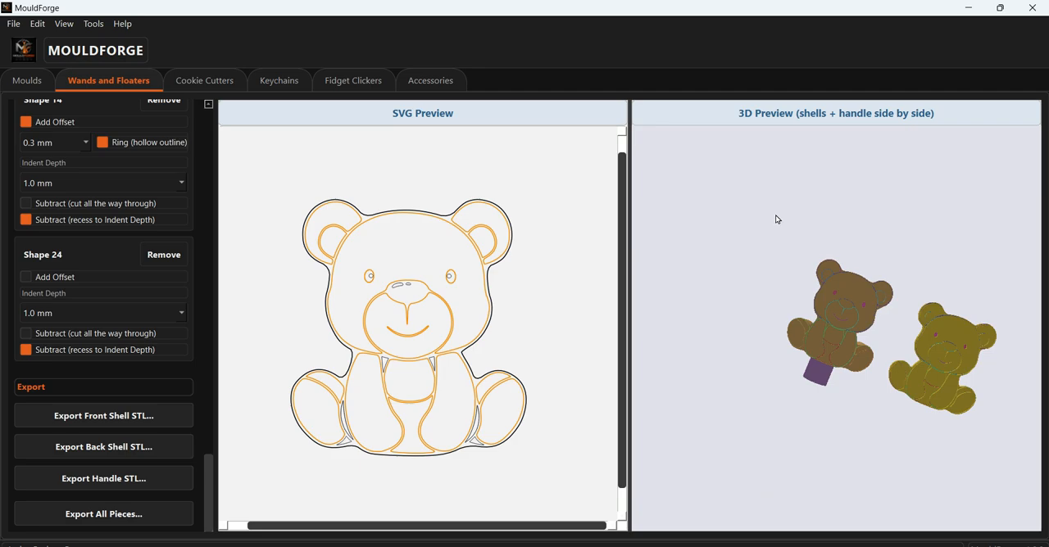
# - Draw circular floor holes on the bear's forehead and on both upper legs
pyautogui.moveTo(208, 474); pyautogui.dragTo(205, 248)
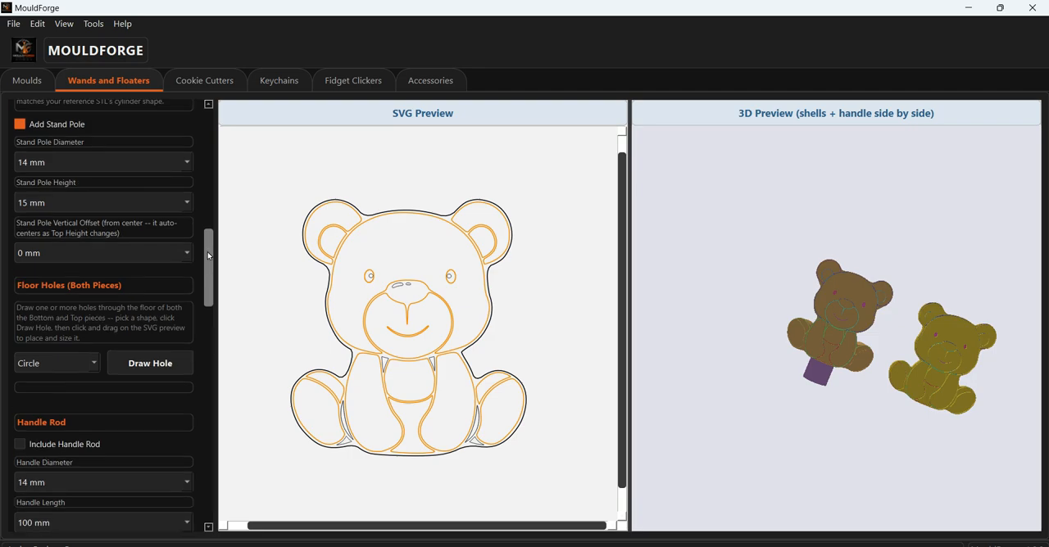
pyautogui.click(128, 373)
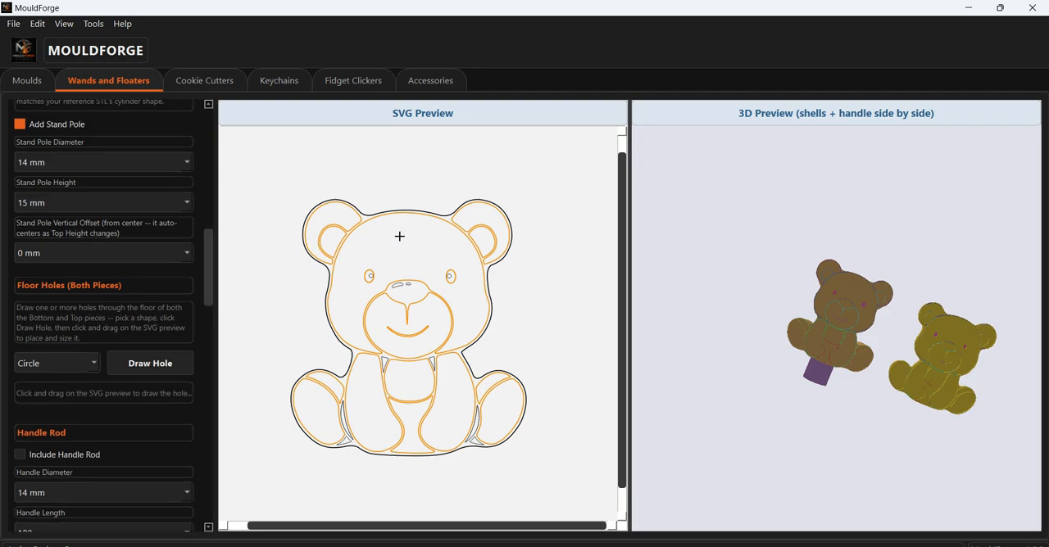
pyautogui.moveTo(400, 236); pyautogui.dragTo(405, 245)
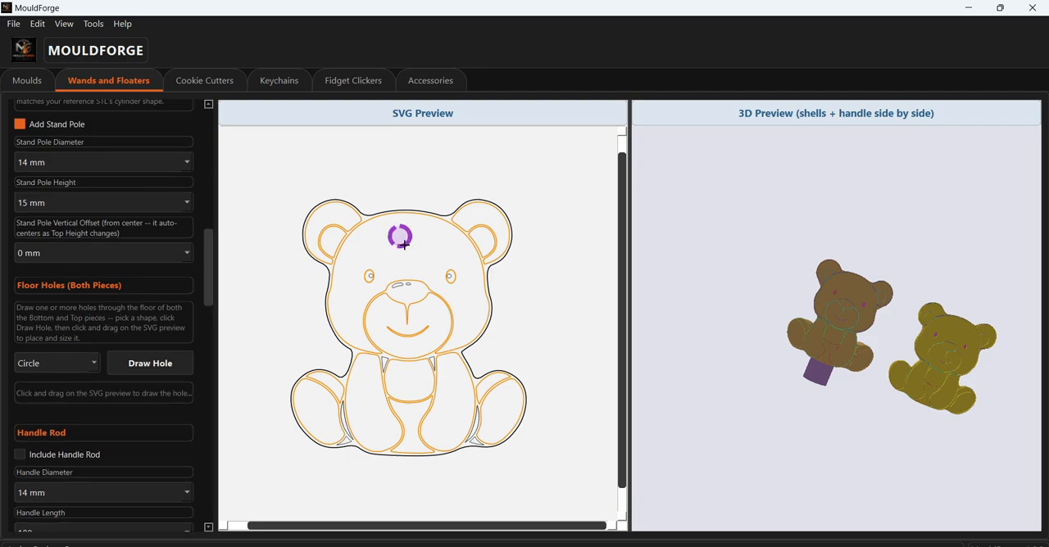
pyautogui.click(150, 365)
pyautogui.moveTo(448, 418); pyautogui.dragTo(454, 426)
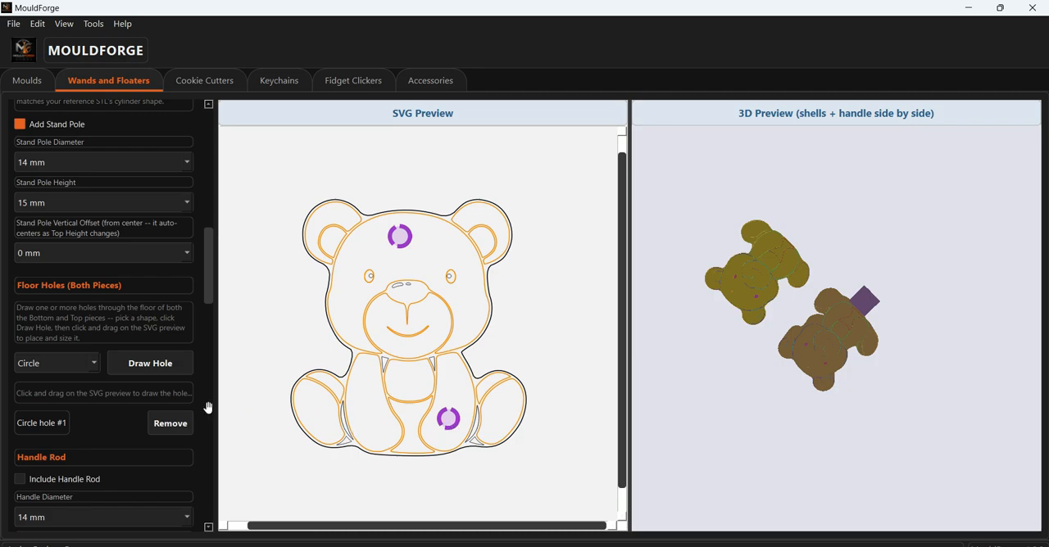
pyautogui.click(150, 363)
pyautogui.moveTo(369, 422); pyautogui.dragTo(380, 428)
# - Draw a circular floor hole on each of the bear's two foot pads
pyautogui.scroll(3, 372, 314)
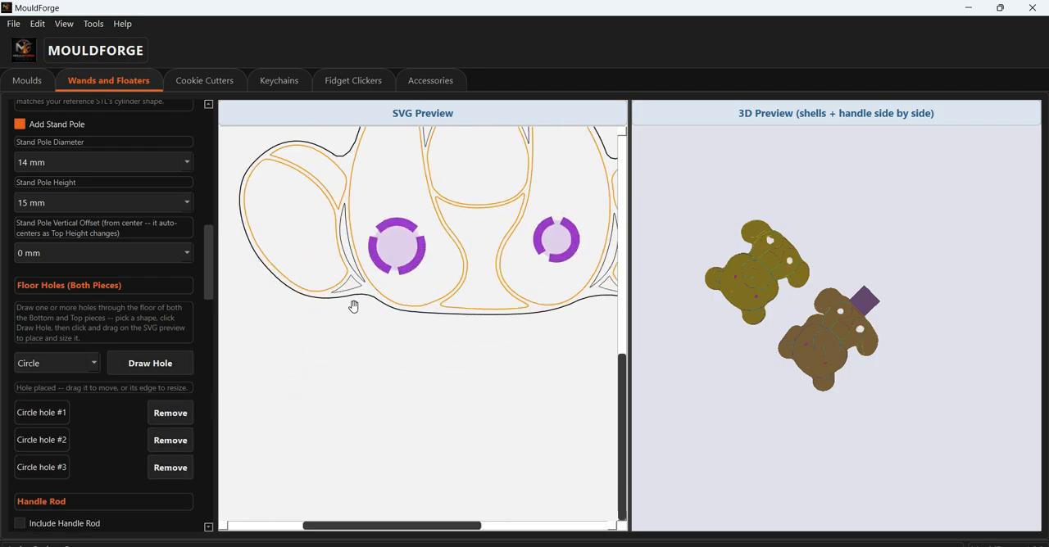
pyautogui.click(135, 363)
pyautogui.moveTo(295, 219); pyautogui.dragTo(310, 236)
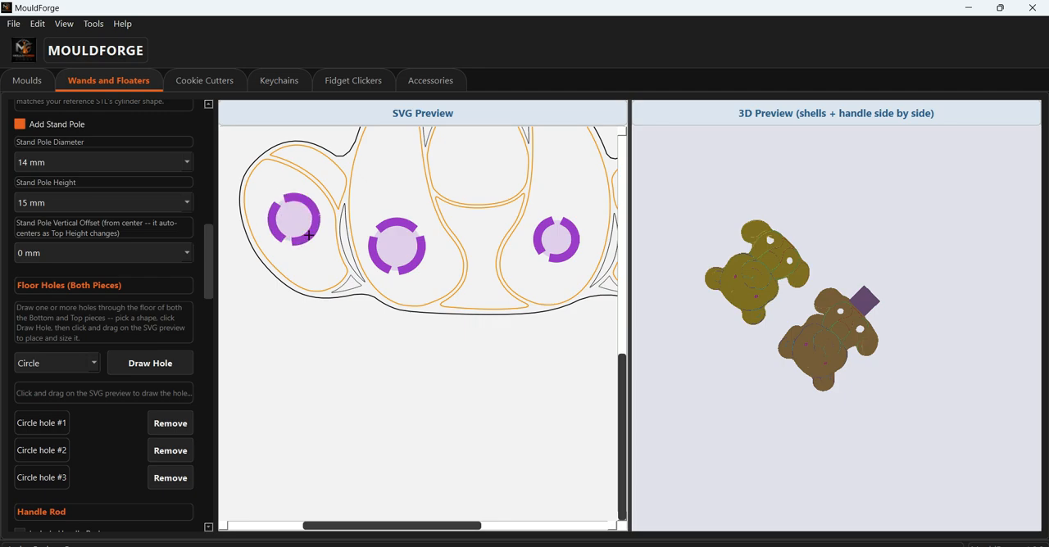
pyautogui.moveTo(472, 374); pyautogui.dragTo(299, 425)
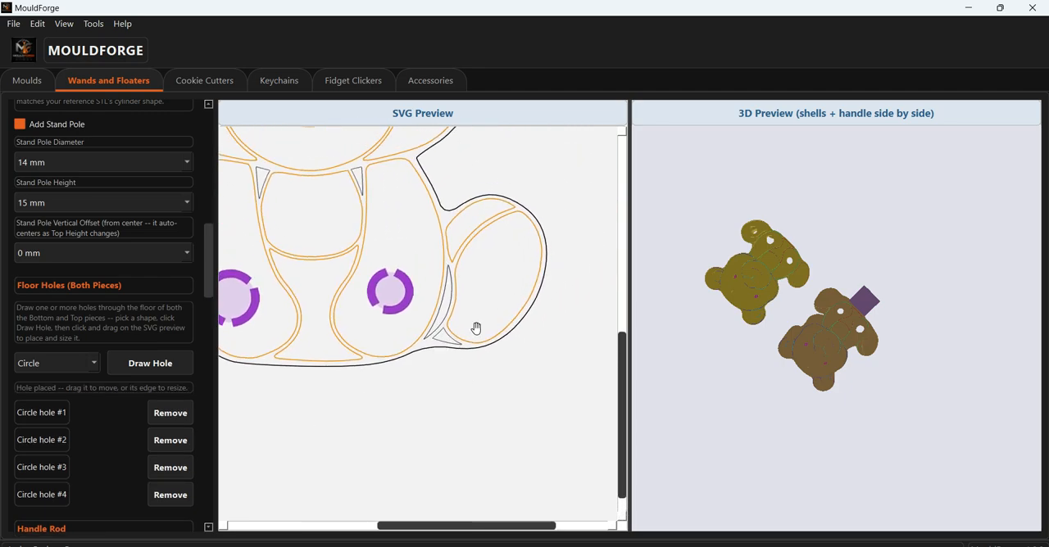
pyautogui.click(136, 363)
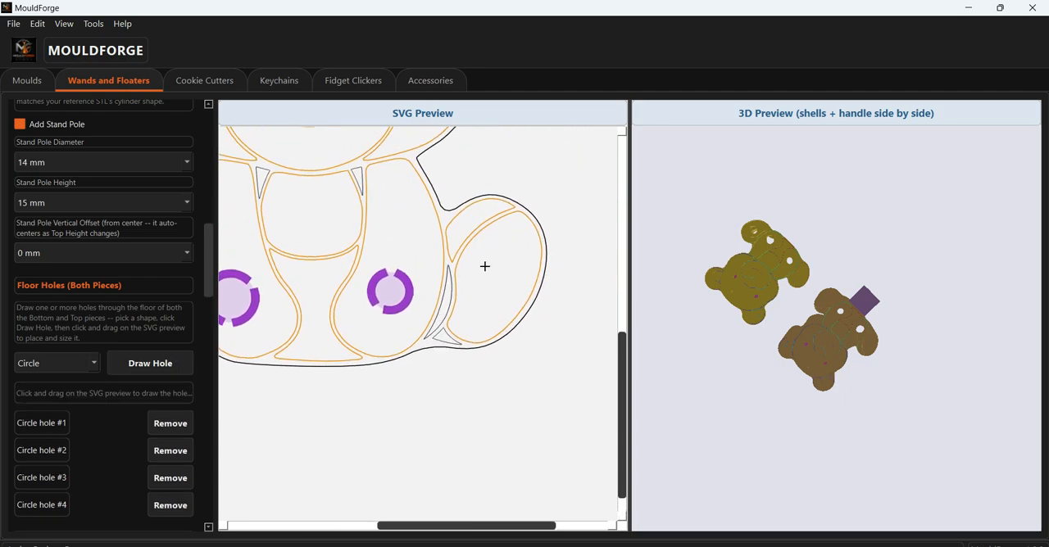
pyautogui.moveTo(485, 266); pyautogui.dragTo(497, 282)
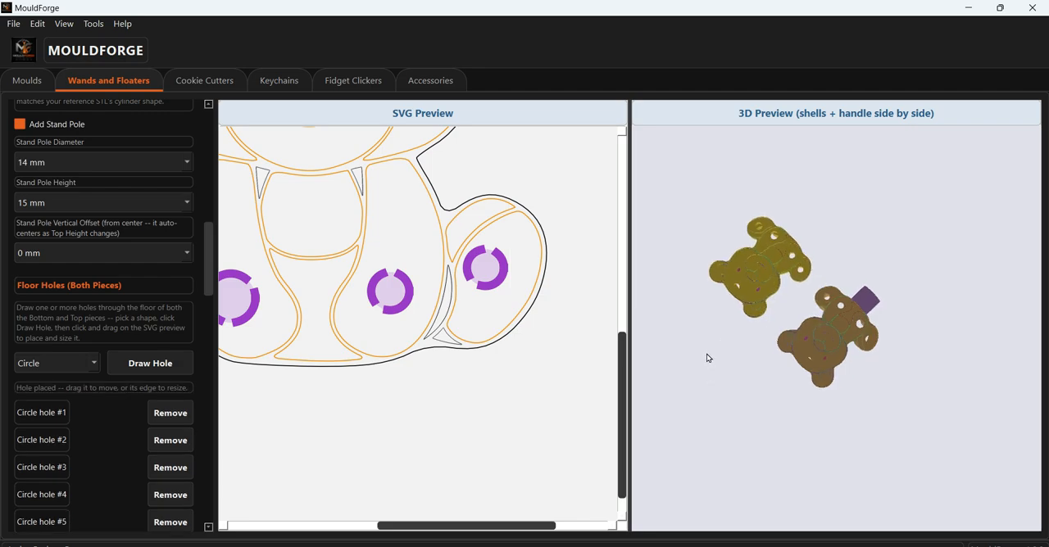
# - Inspect the floor holes from the underside and hollow side of both pieces, enlarging the 3D preview for a closer look
pyautogui.moveTo(708, 358); pyautogui.dragTo(844, 342)
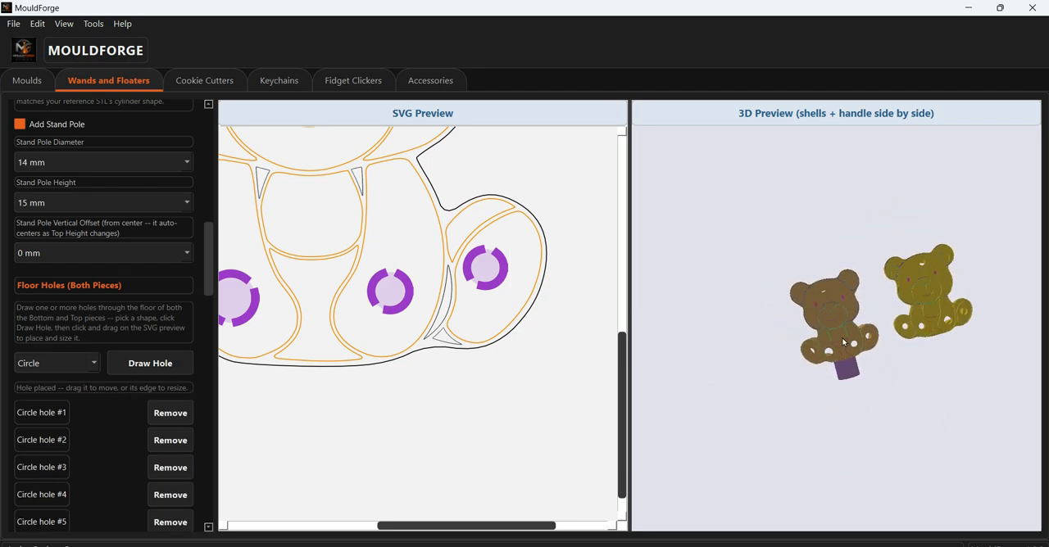
pyautogui.scroll(5, 844, 343)
pyautogui.moveTo(946, 421); pyautogui.dragTo(796, 459)
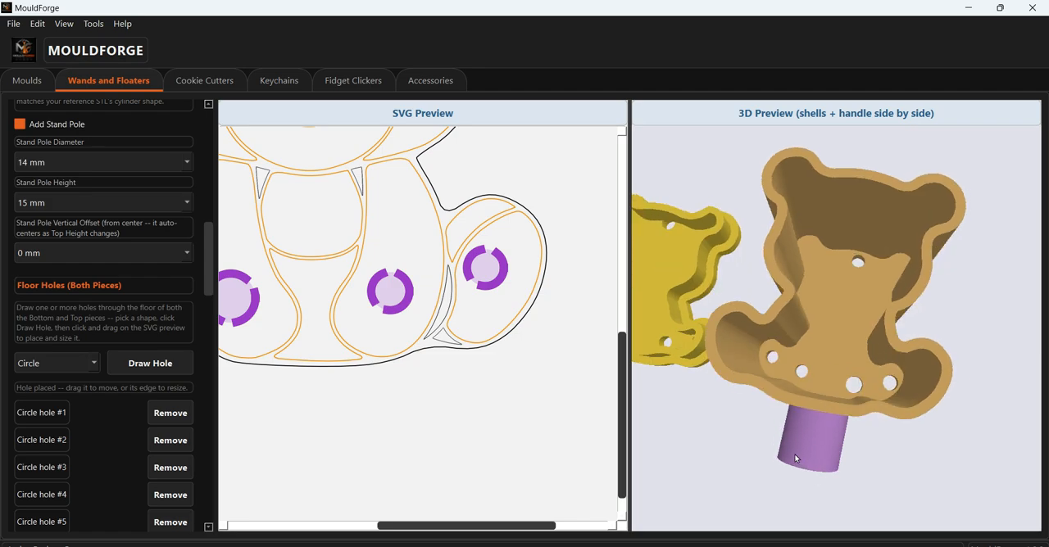
pyautogui.scroll(-5, 792, 444)
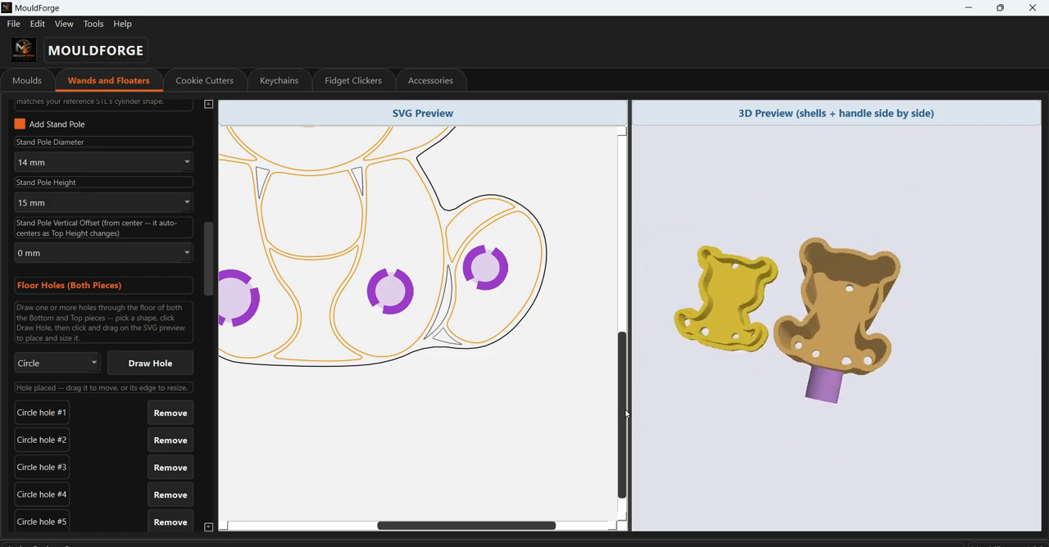
pyautogui.moveTo(626, 414); pyautogui.dragTo(442, 397)
pyautogui.moveTo(565, 445); pyautogui.dragTo(684, 247)
pyautogui.scroll(3, 1008, 258)
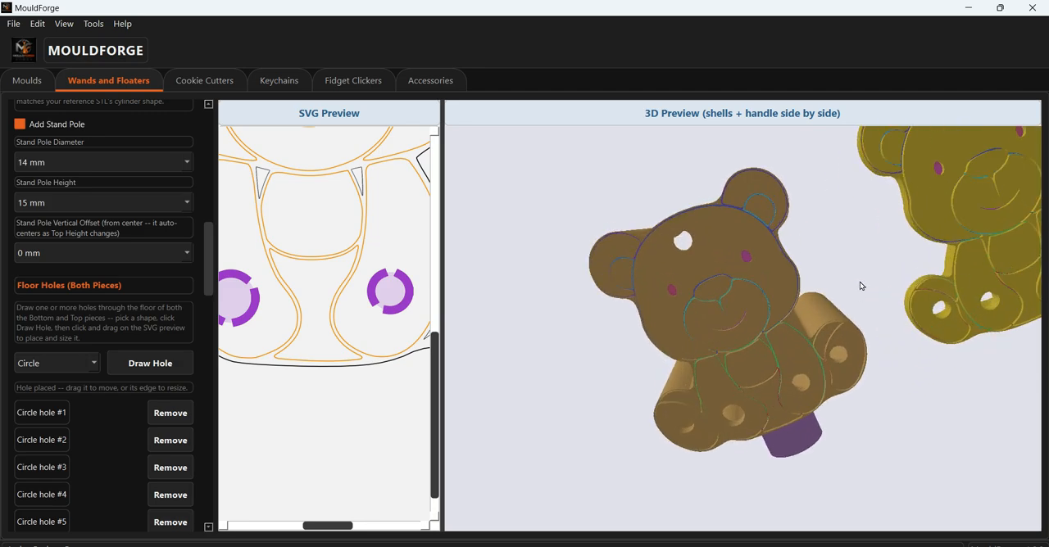
pyautogui.moveTo(859, 285); pyautogui.dragTo(504, 342)
pyautogui.scroll(10, 191, 339)
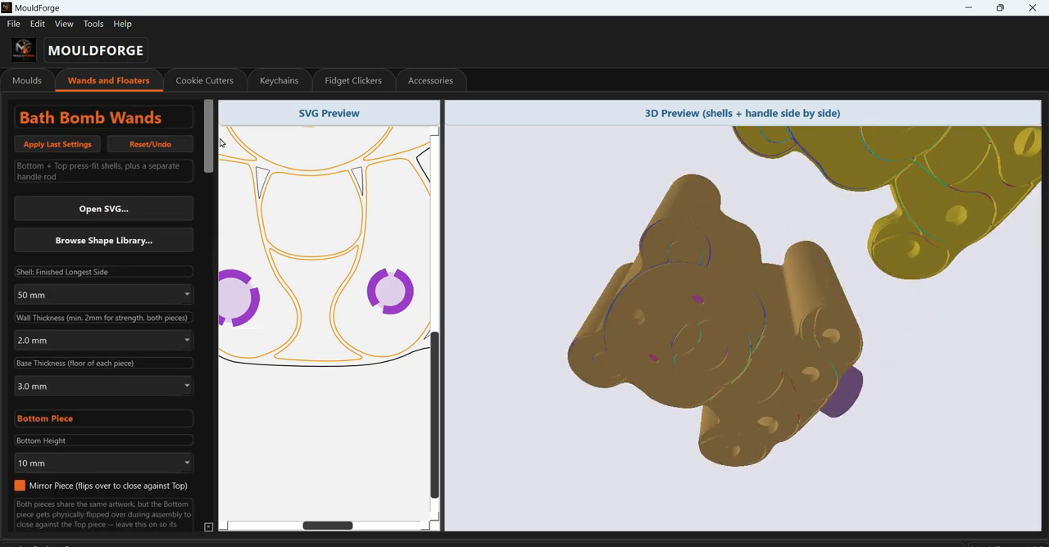